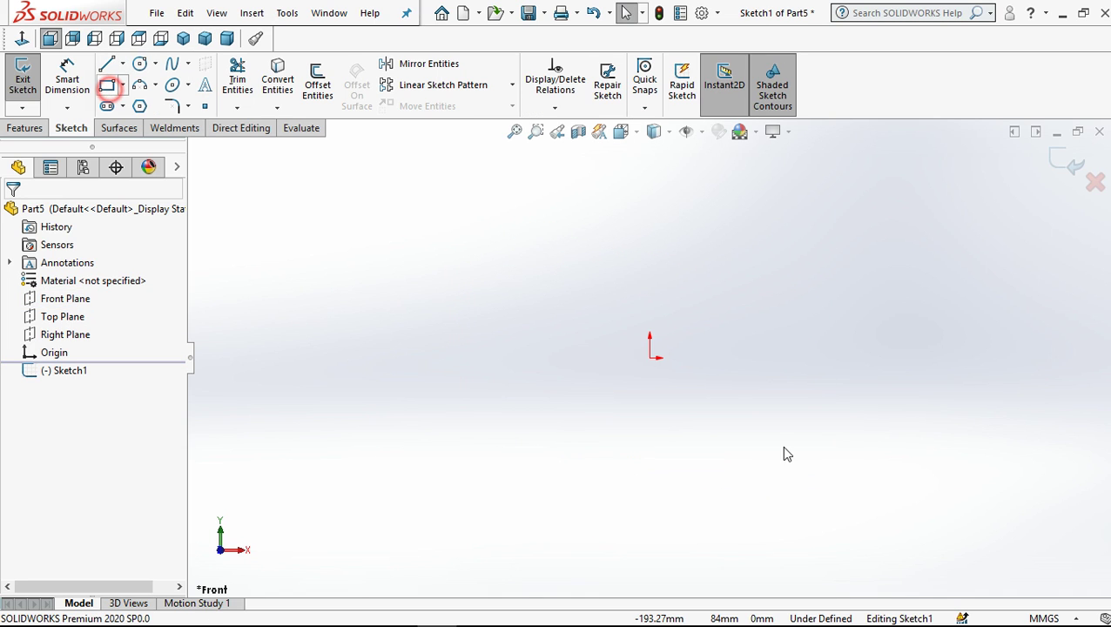
Sketch a corner rectangle about 142 mm wide, starting at the origin and extending up and to the left
left_click(652, 357)
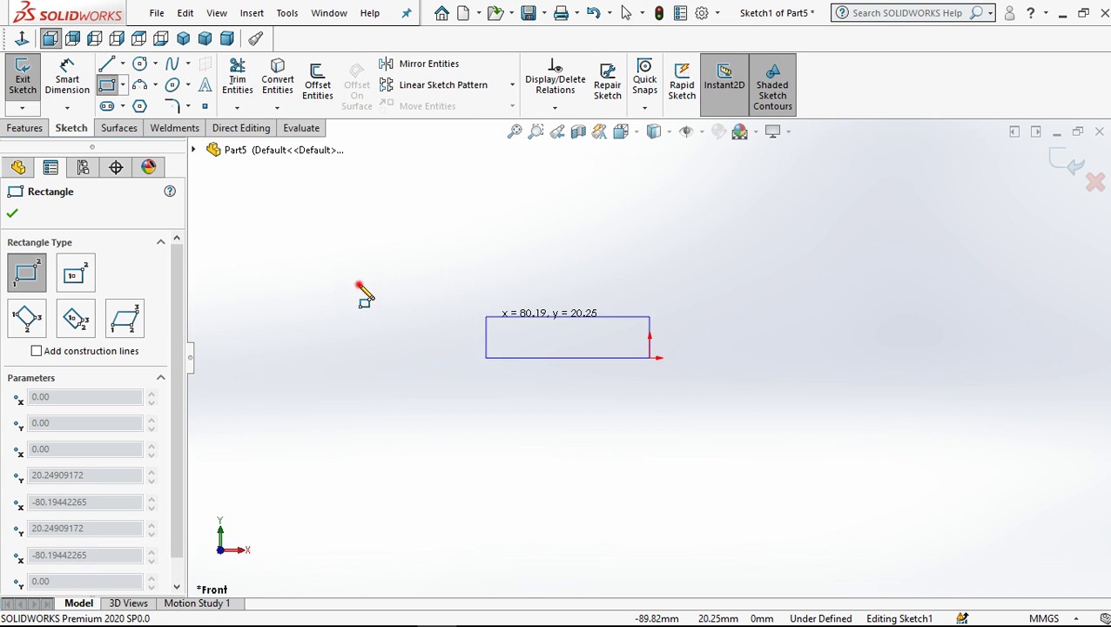
left_click(359, 285)
left_click(626, 13)
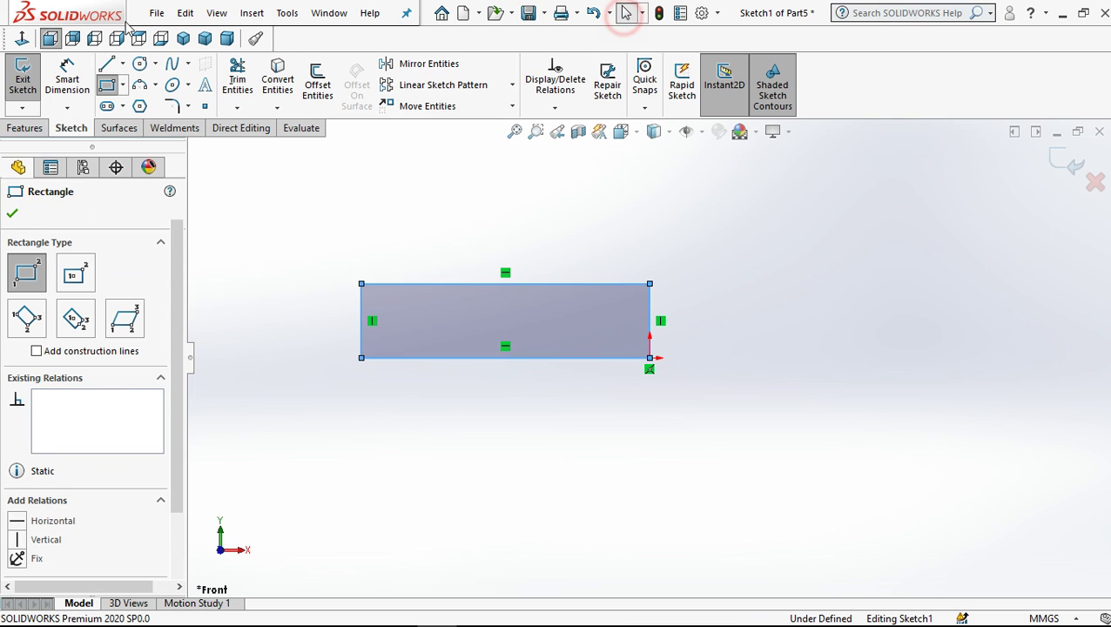
Dimension the rectangle's bottom edge to 96 mm and its right edge to 16 mm
left_click(67, 78)
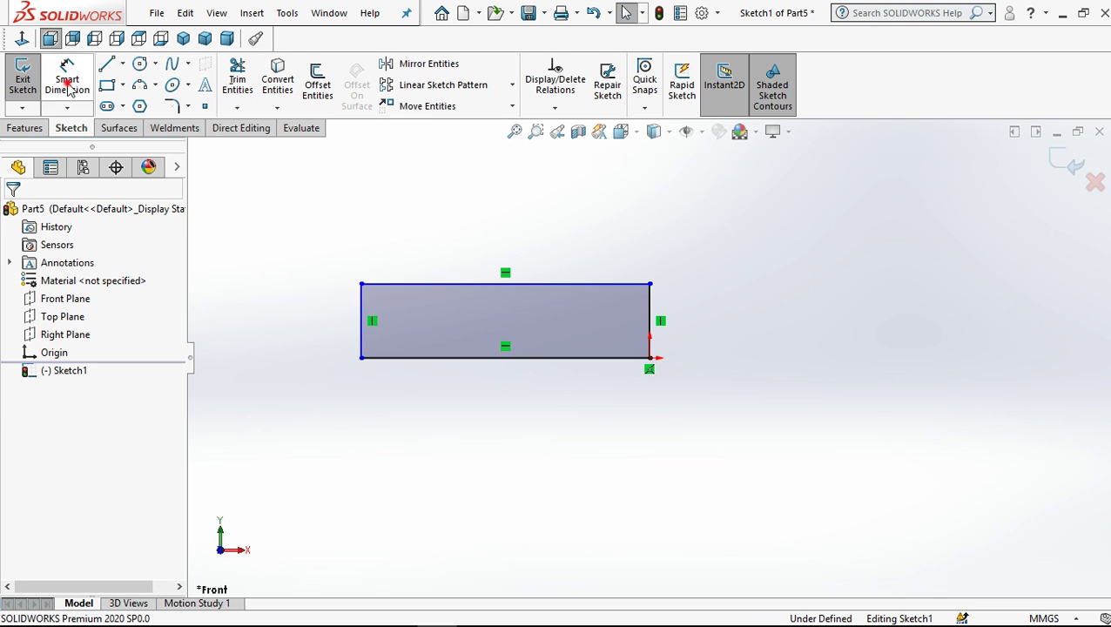
left_click(612, 359)
left_click(596, 451)
type("96")
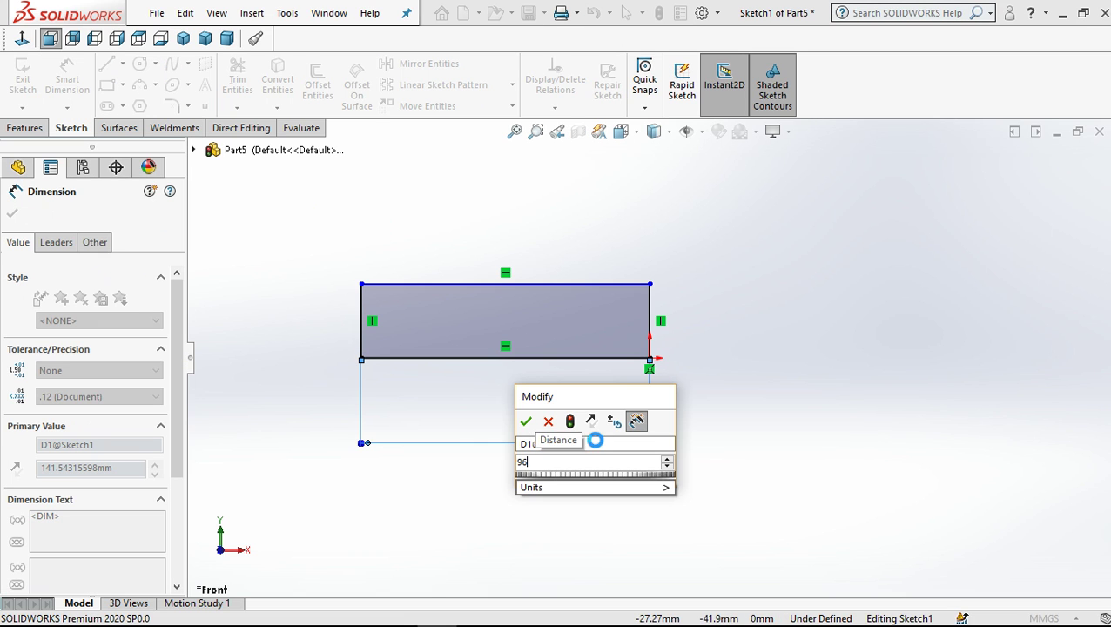
key("Return")
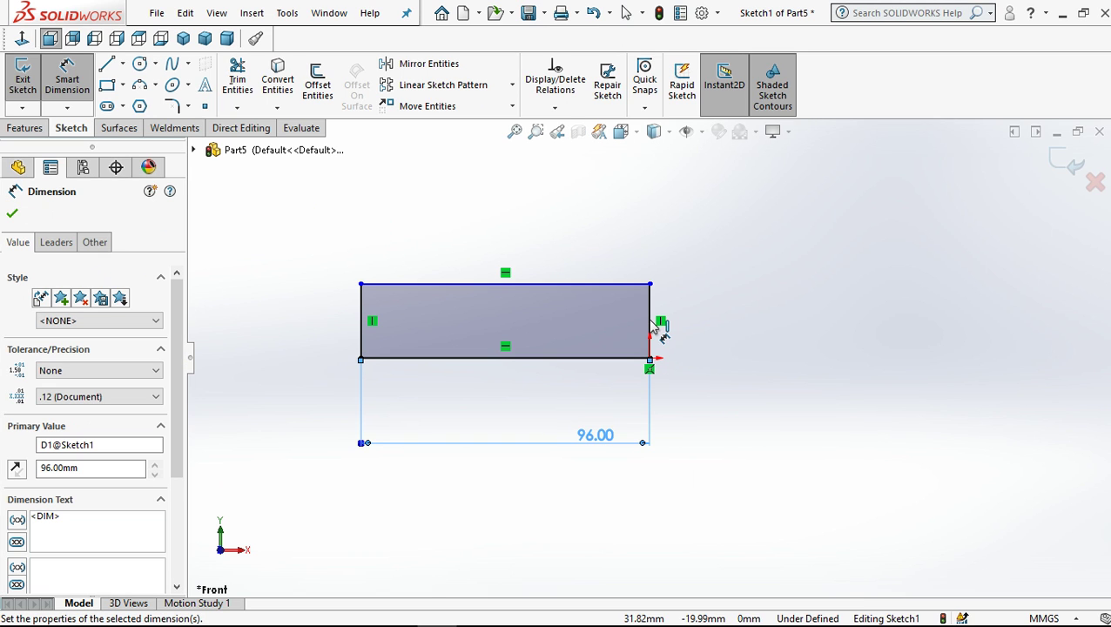
left_click(651, 317)
left_click(703, 314)
type("16")
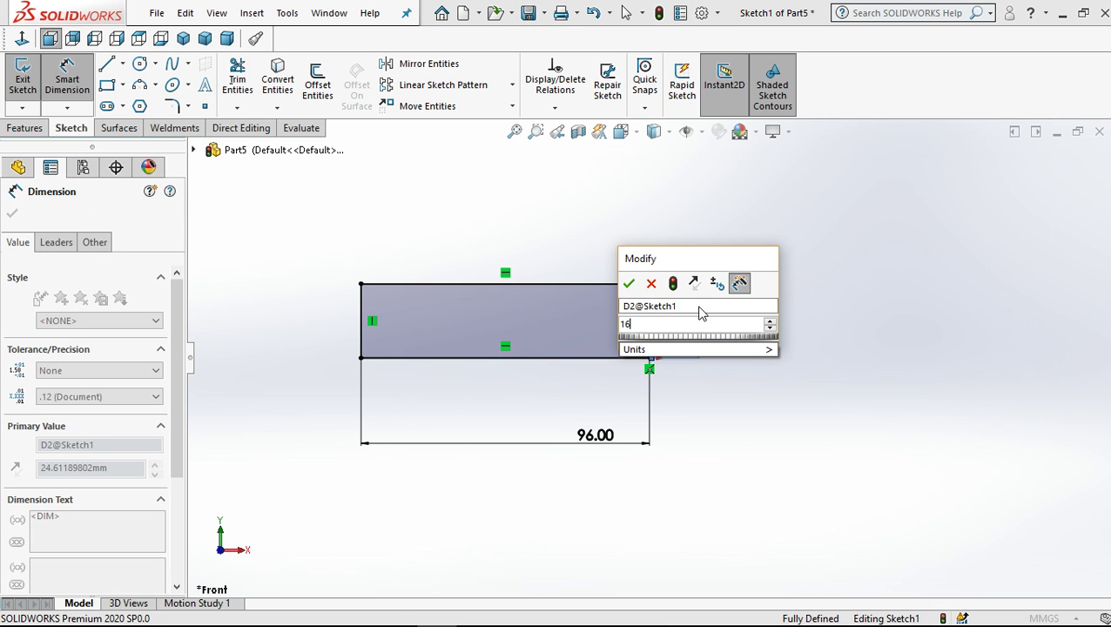
key("Return")
left_click(738, 290)
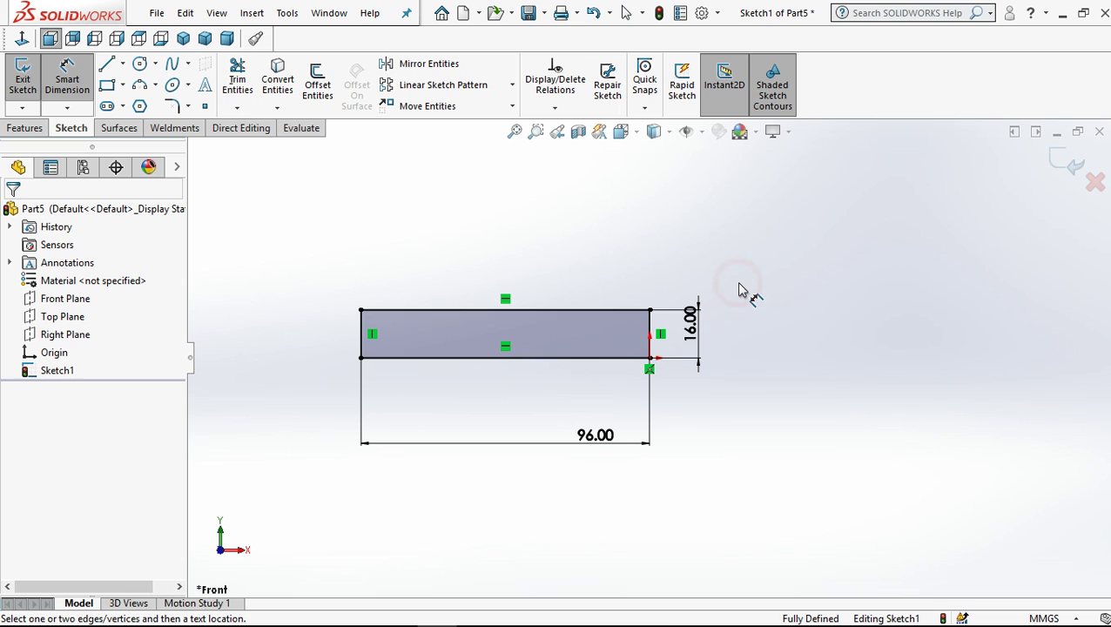
Extrude the rectangle as a Blind boss with a depth of 64 mm
left_click(94, 80)
left_click(27, 128)
left_click(30, 81)
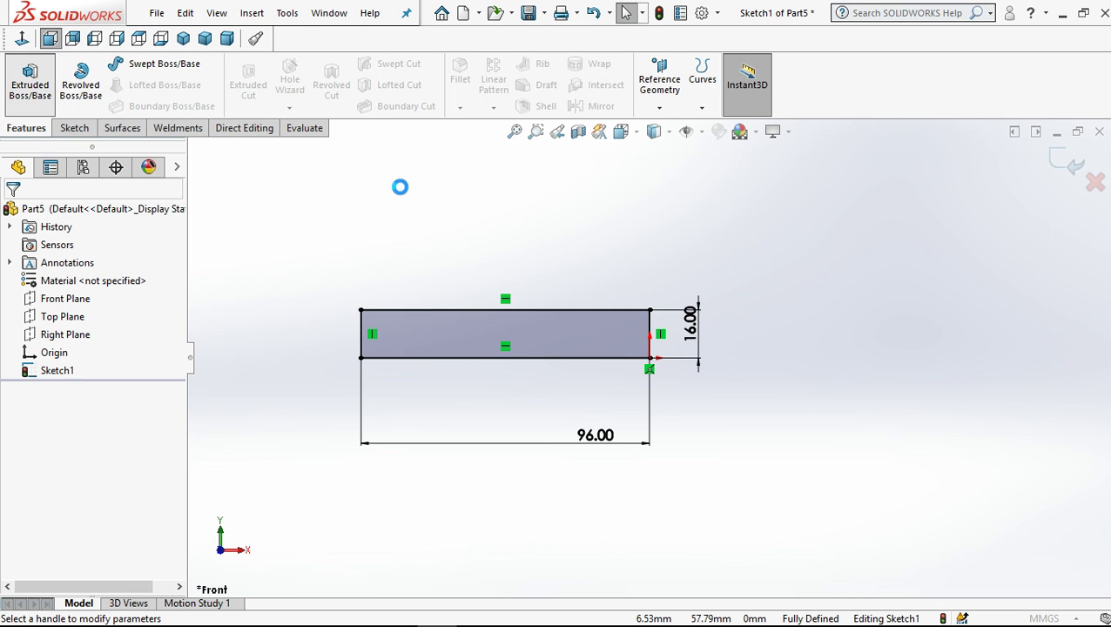
type("6")
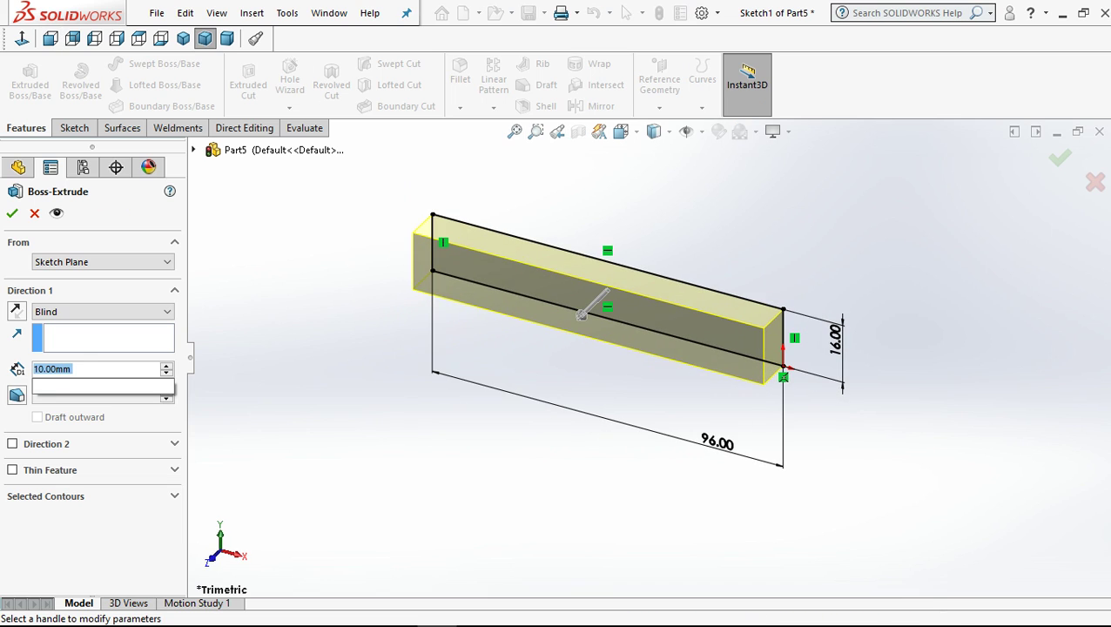
type("4")
left_click(355, 235)
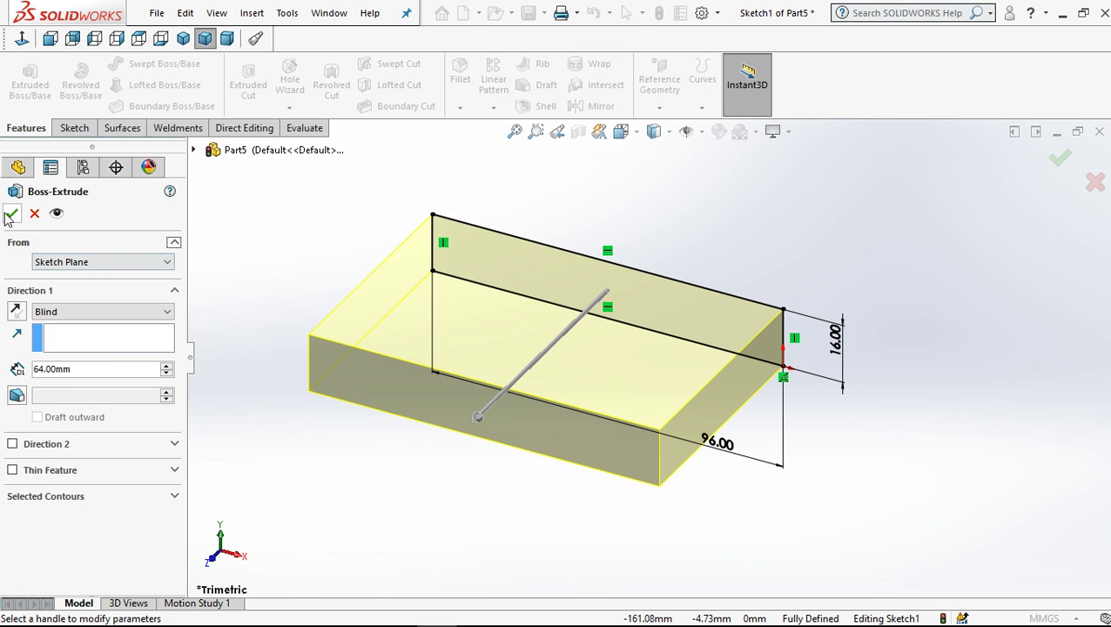
key("Return")
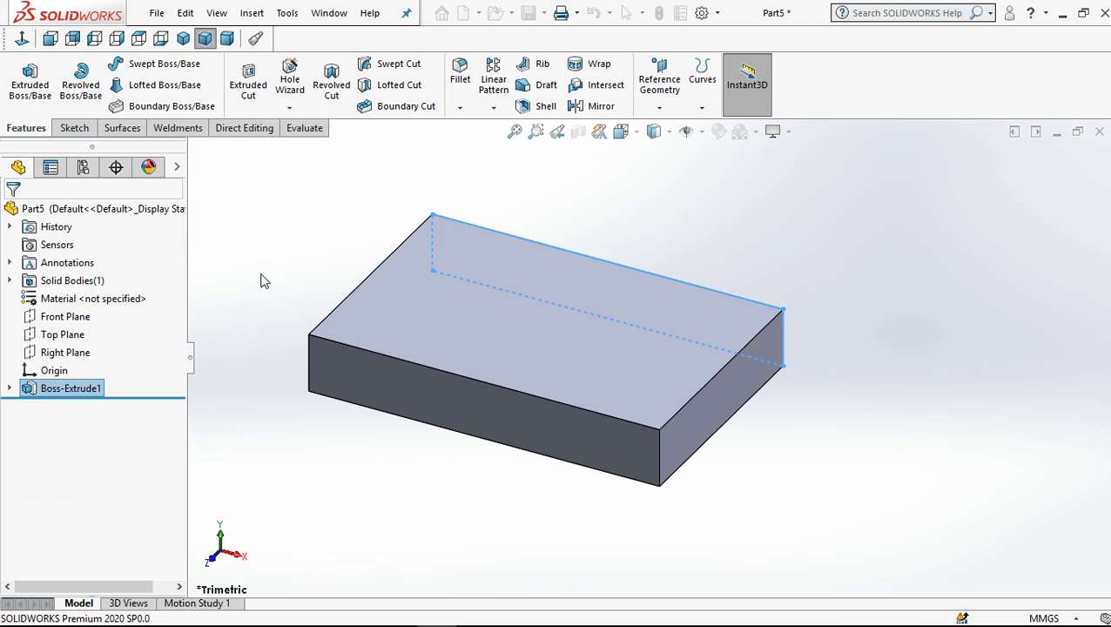
Sketch on the block's left end face a rectangle about 19 mm high, rising from the face's upper corner above the origin
middle_click_drag(316, 288, 373, 303)
left_click(374, 303)
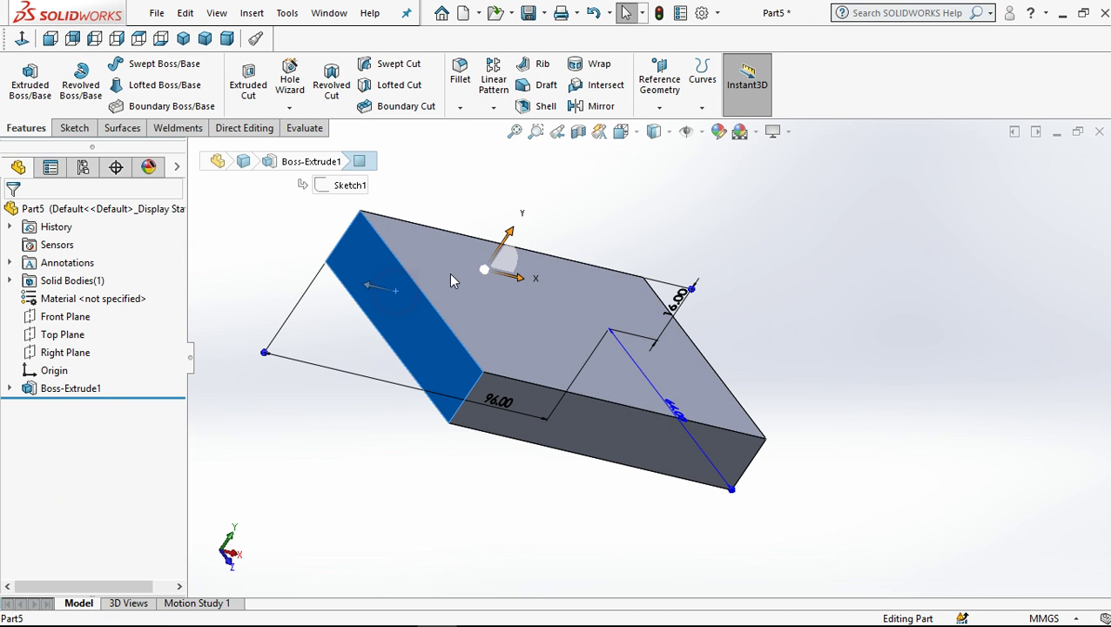
left_click(465, 244)
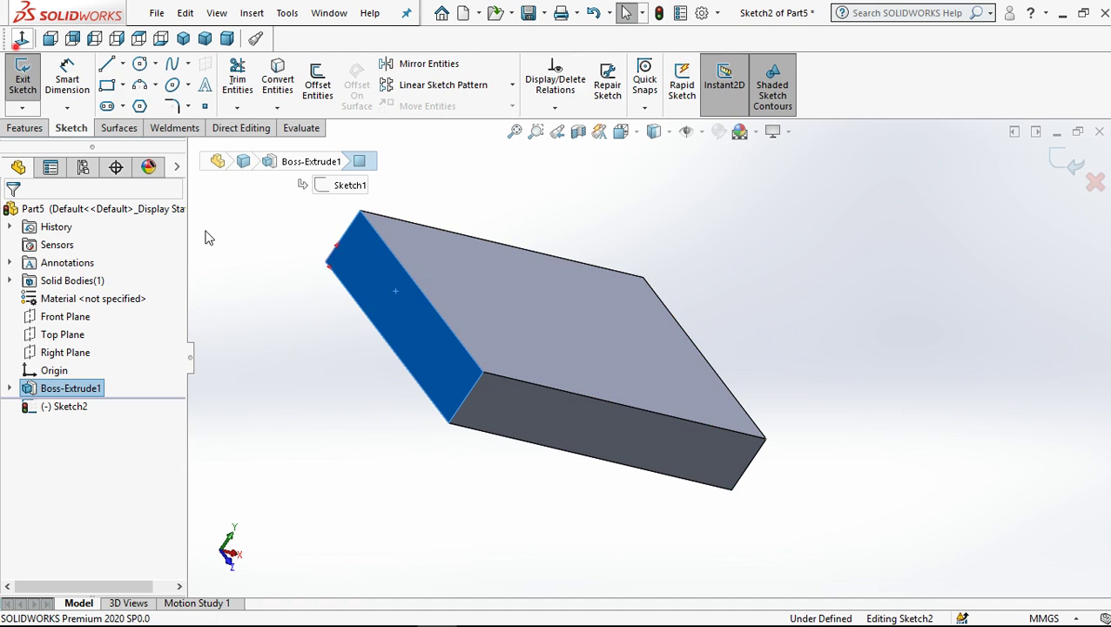
key("r")
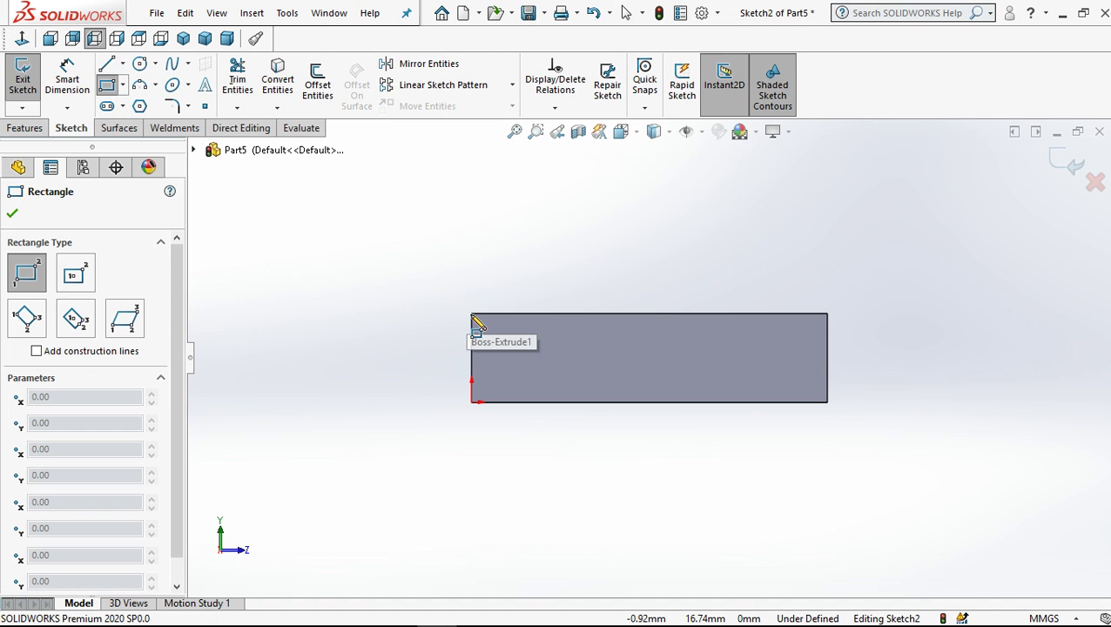
left_click(471, 314)
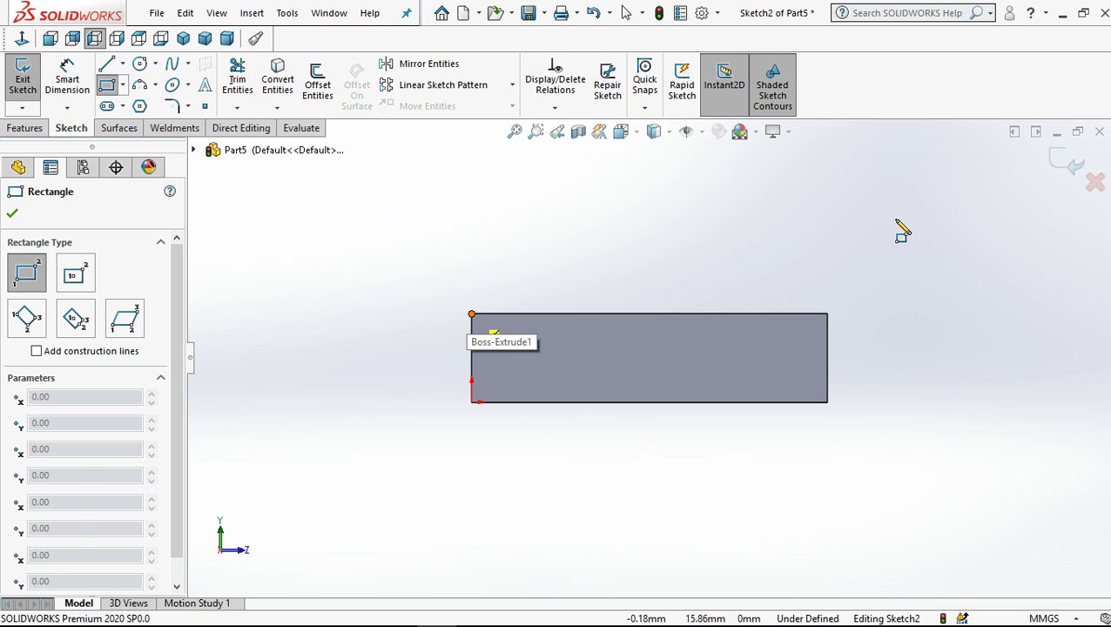
left_click(844, 208)
left_click(626, 12)
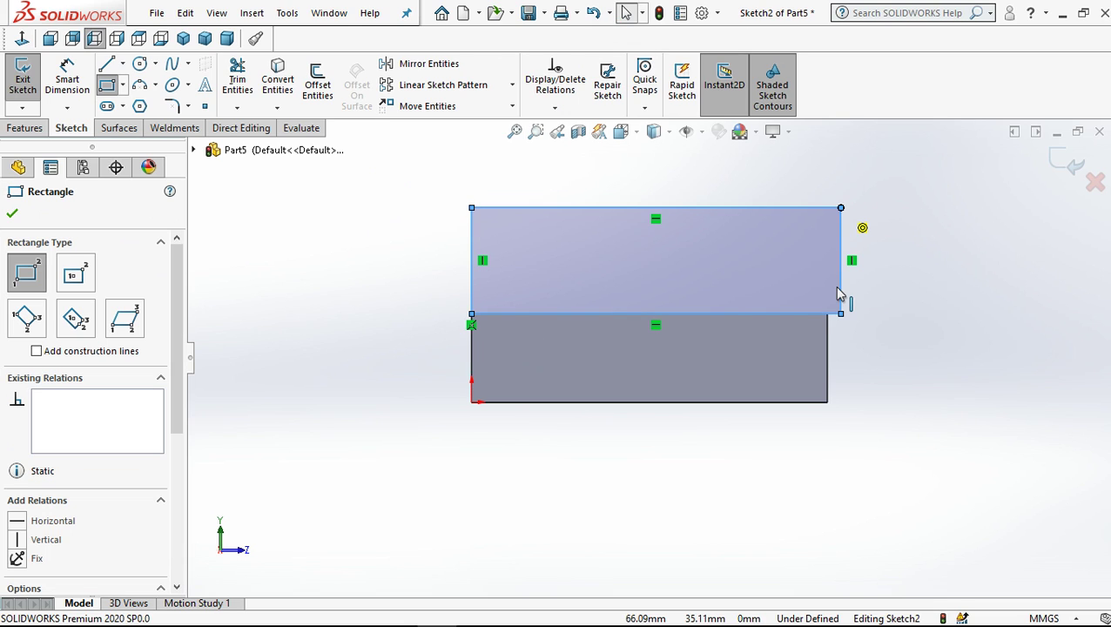
Make the new rectangle's lower free corner coincident with the end face's far vertical edge
left_click(827, 401)
left_click(826, 398, "ctrl")
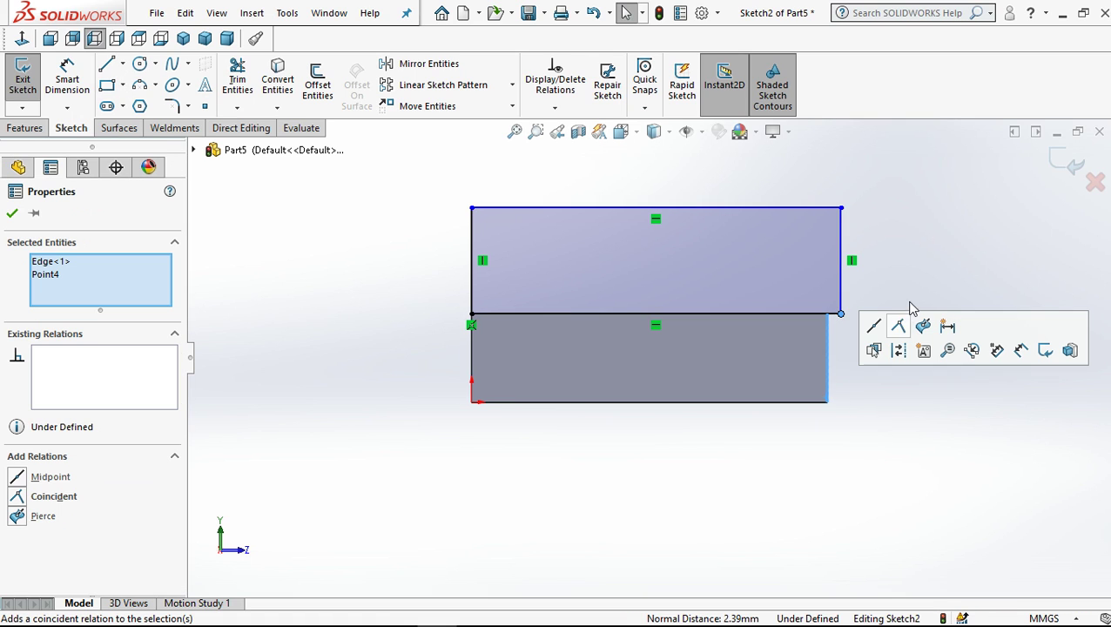
left_click(897, 325)
left_click(869, 233)
Dimension the new rectangle's height using the expression 34+30-16
left_click(63, 80)
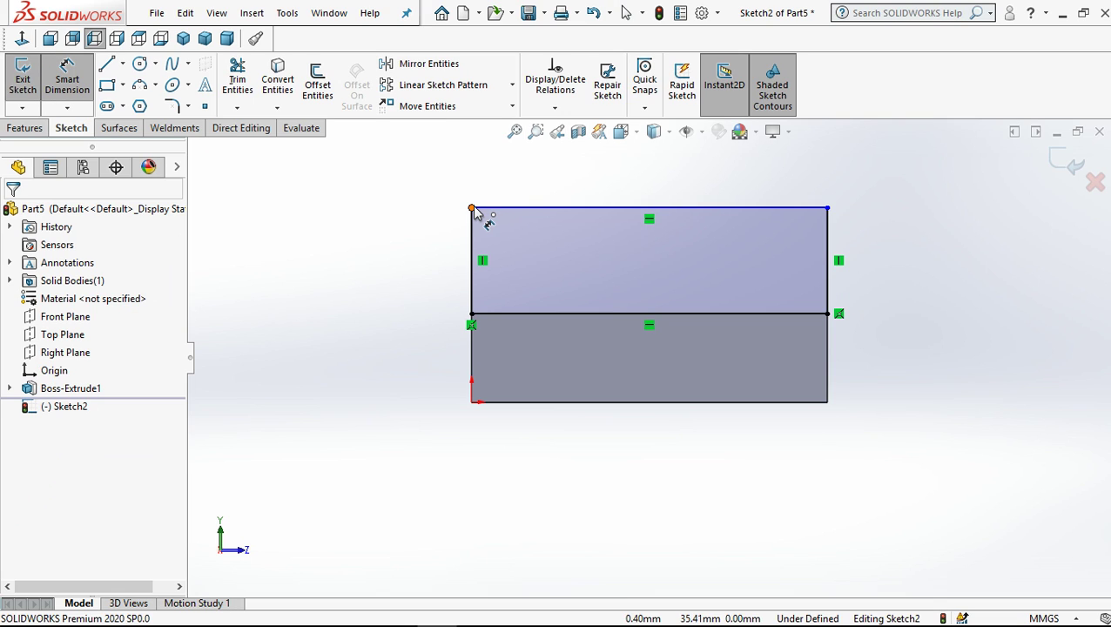
left_click(471, 242)
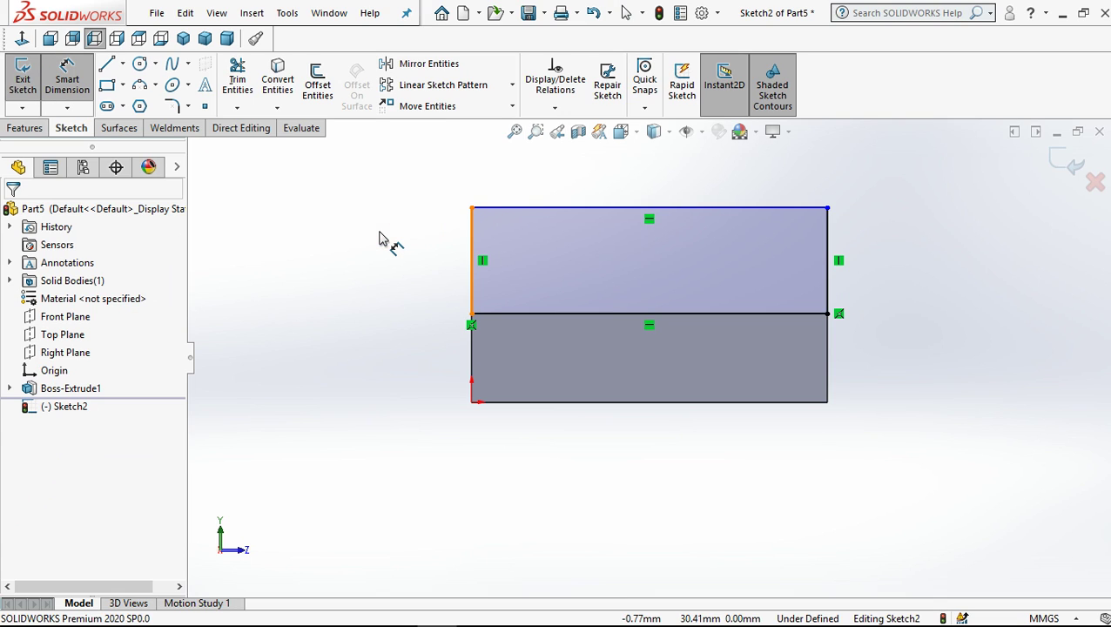
left_click(380, 240)
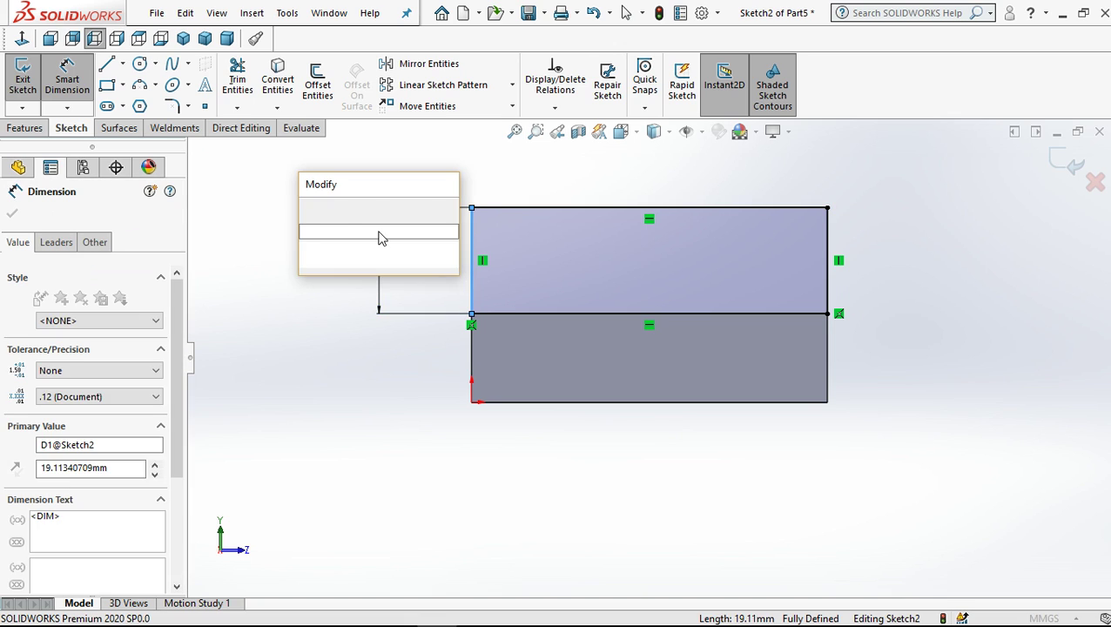
type("34")
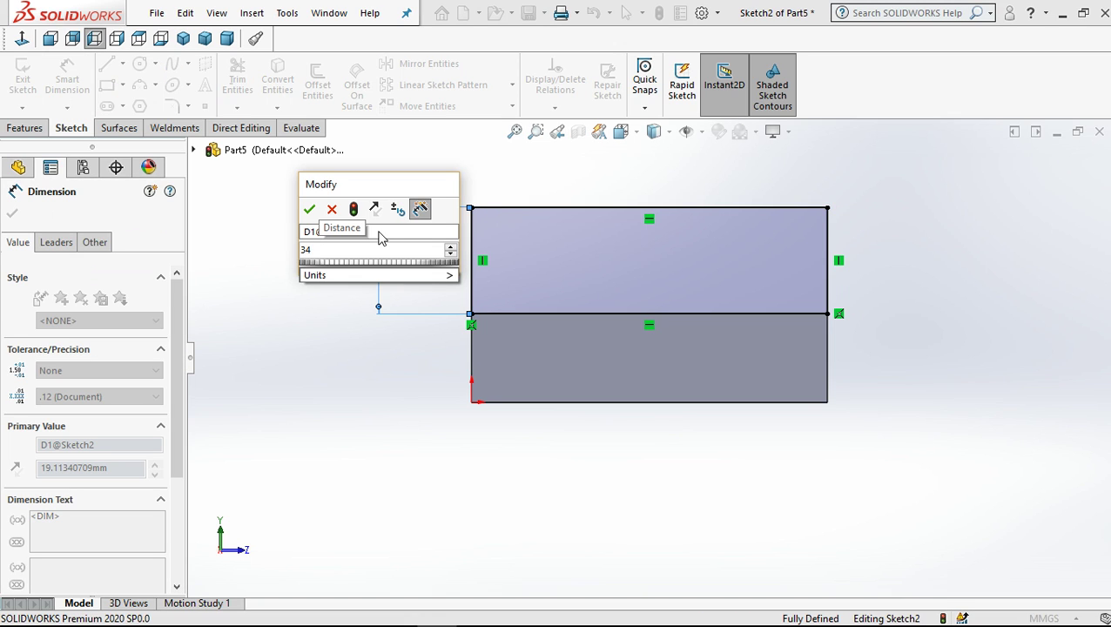
type("+")
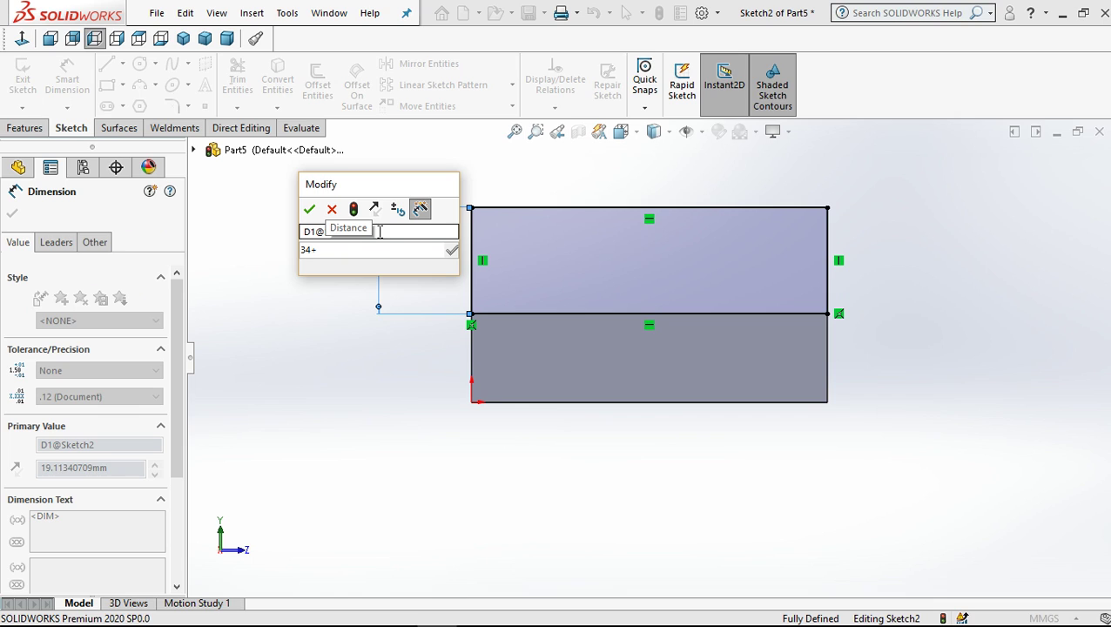
type("30")
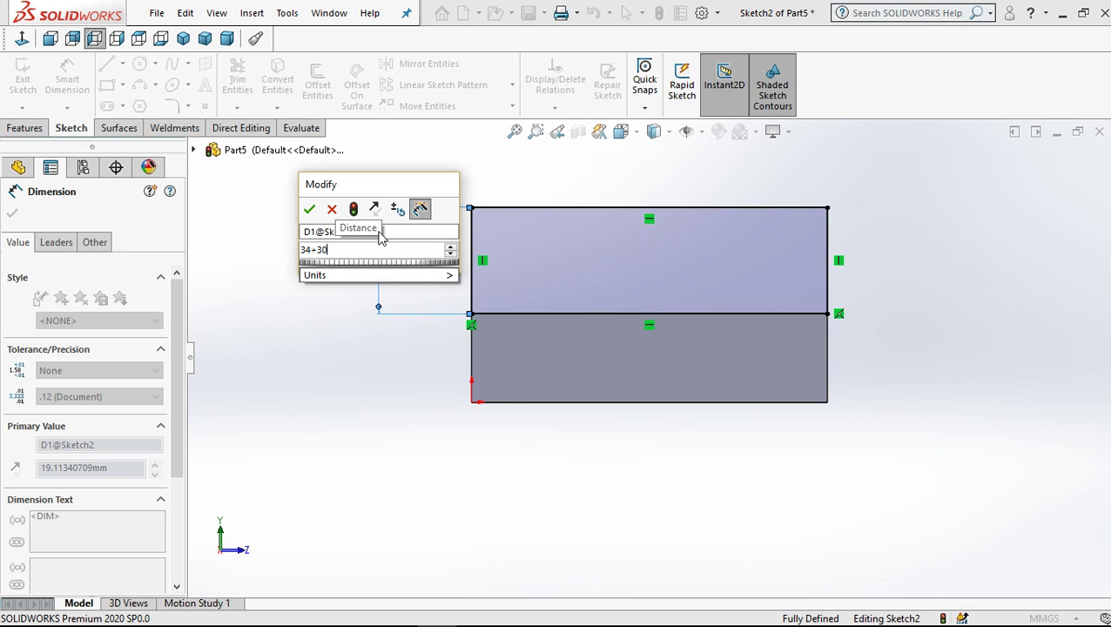
type("_16")
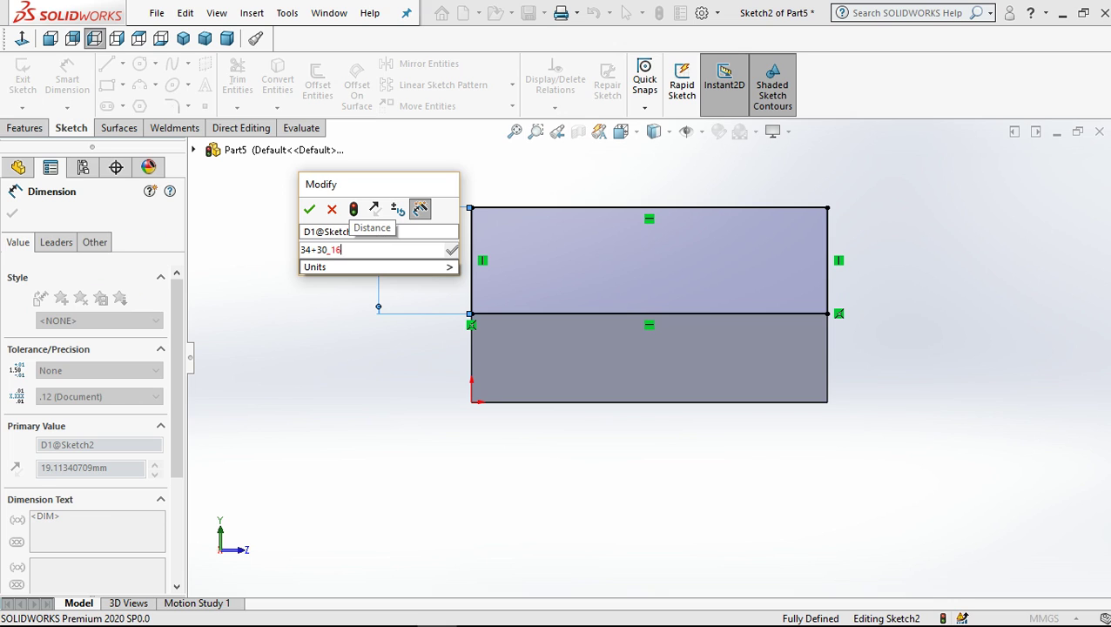
key("BackSpace")
key("BackSpace")
key("BackSpace")
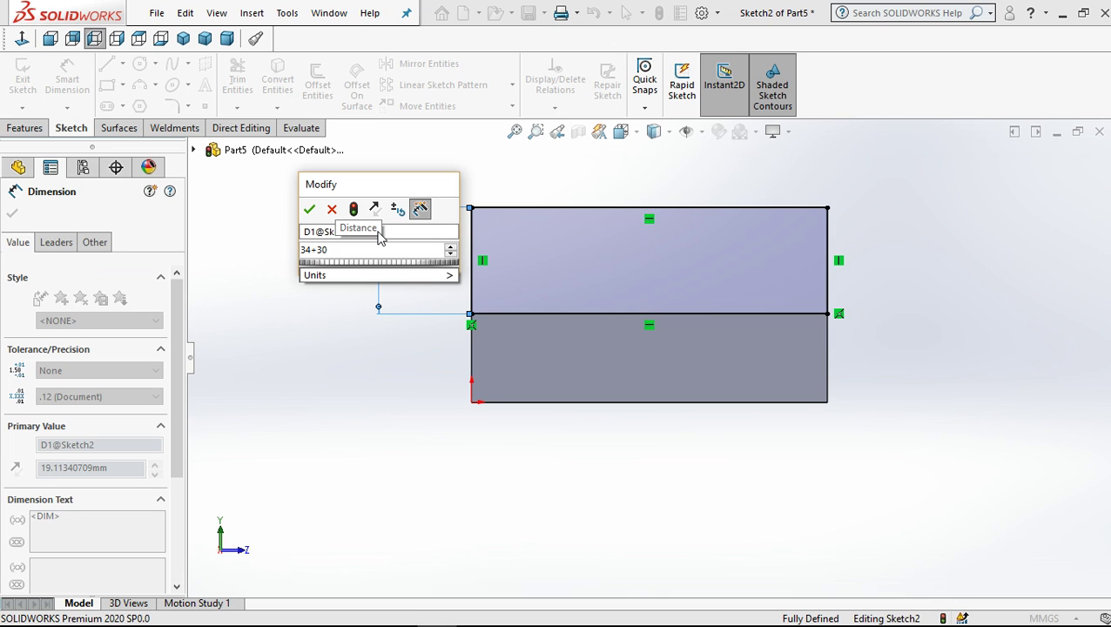
type("-")
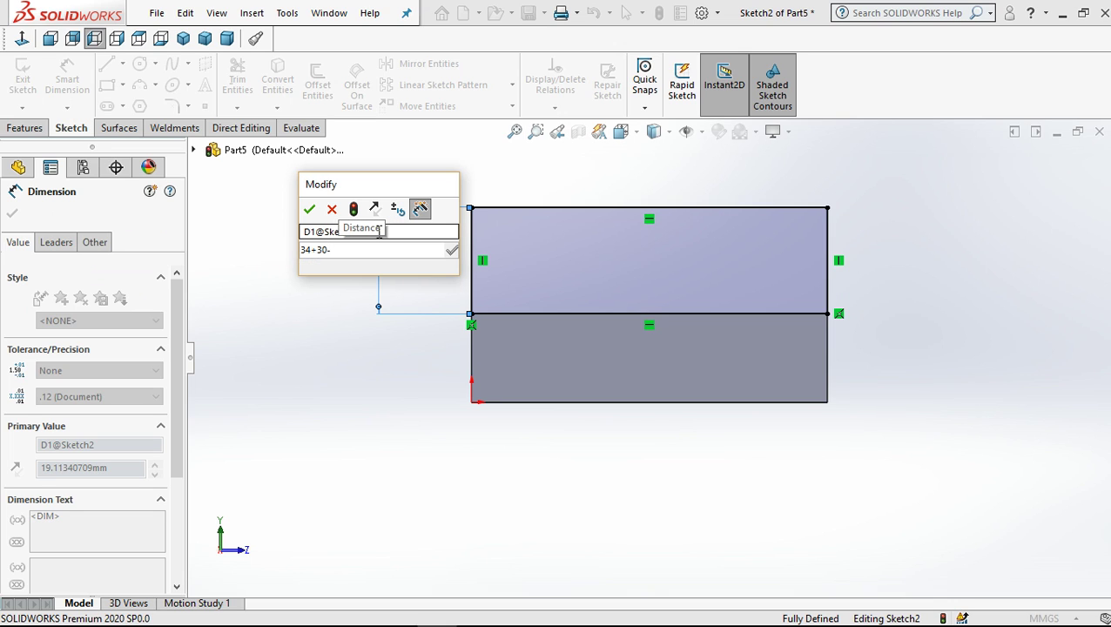
type("16")
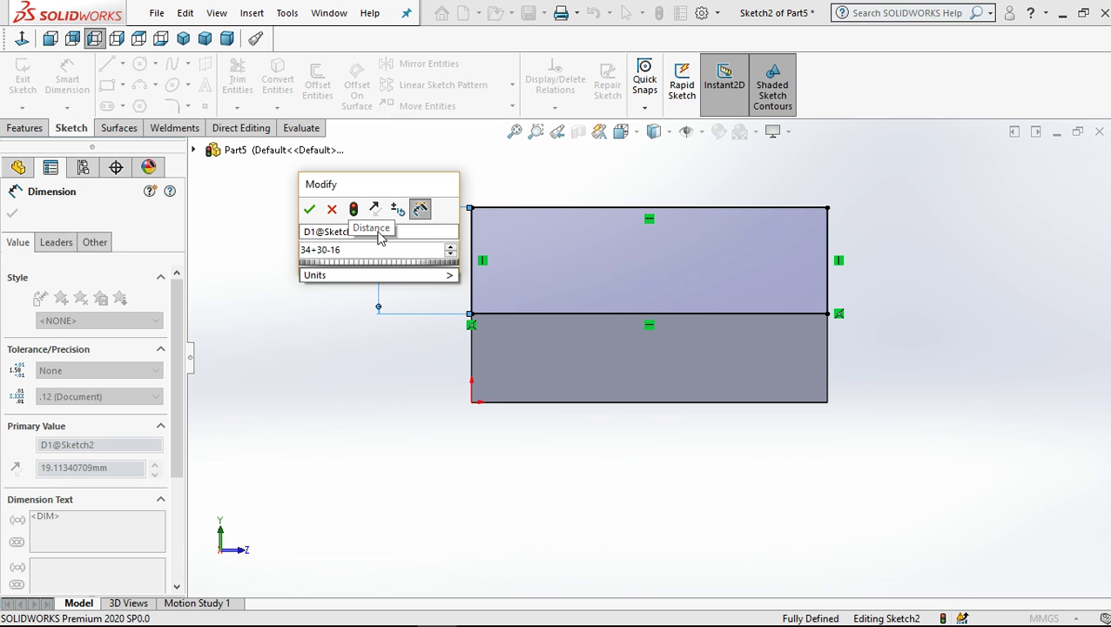
key("Return")
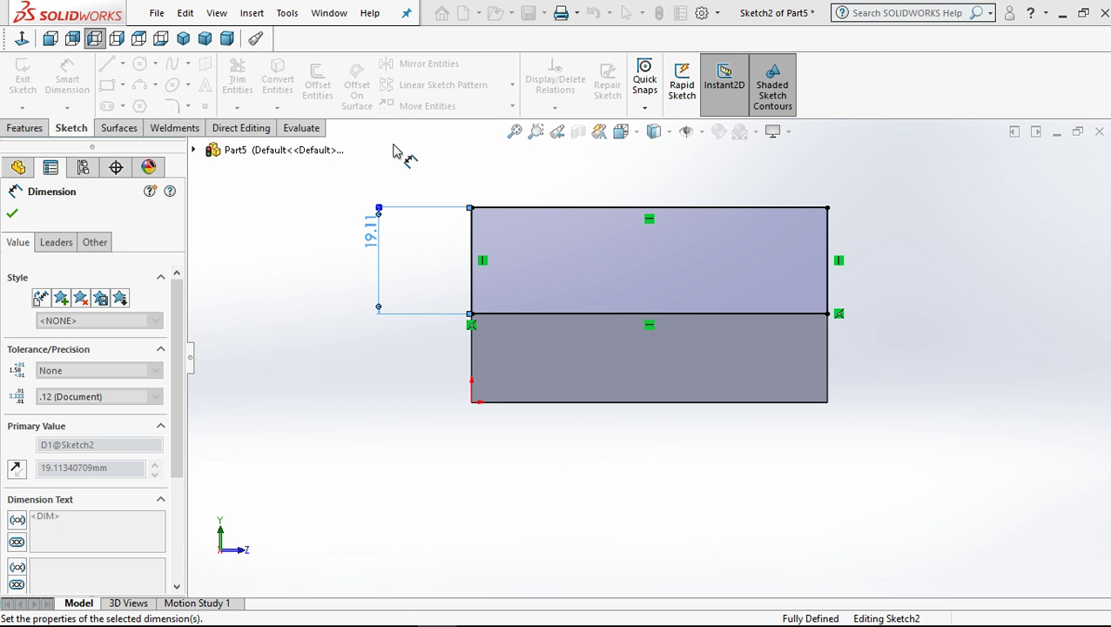
scroll(662, 364, "up", 3)
left_click(961, 251)
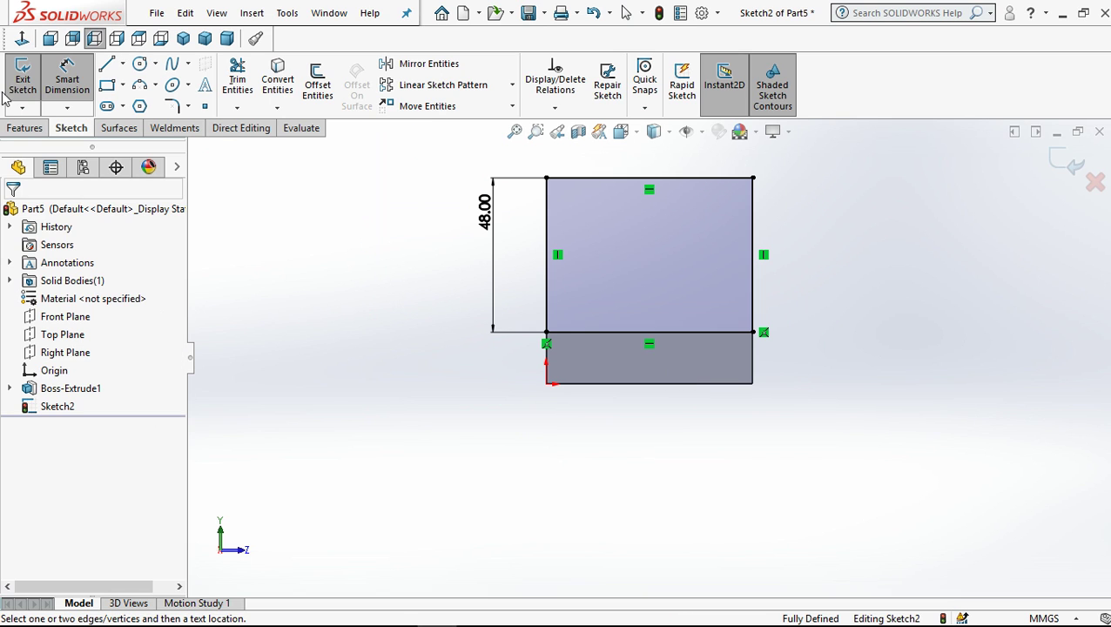
Extrude the end-face rectangle 16 mm as a Blind boss directed inward over the base block, with Merge result enabled
left_click(15, 129)
left_click(29, 83)
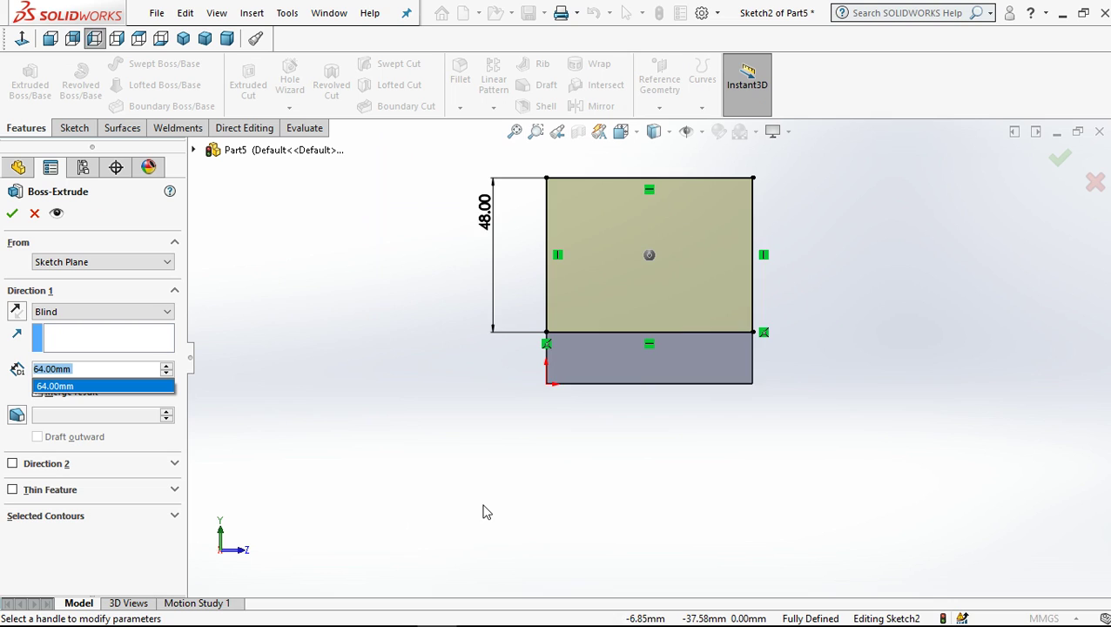
left_click(17, 311)
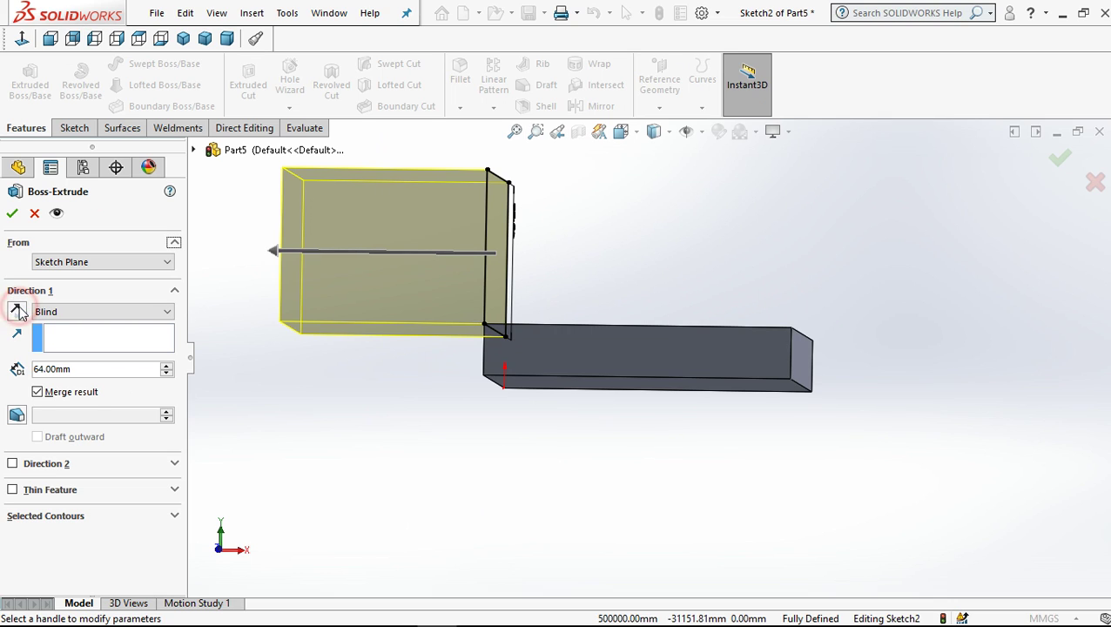
left_click(92, 370)
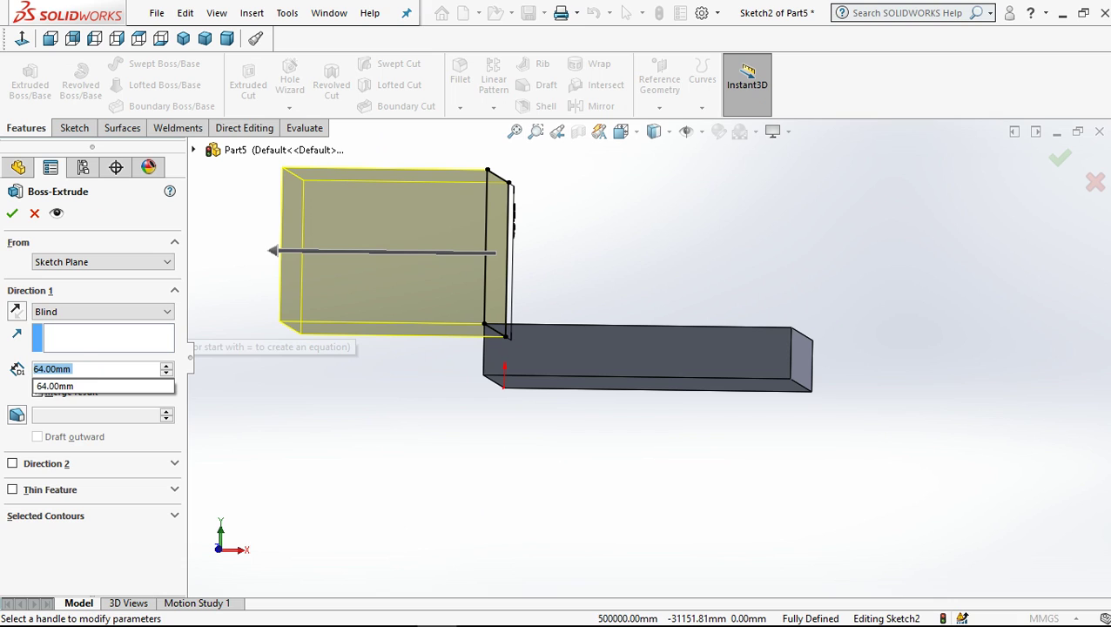
type("16")
key("Return")
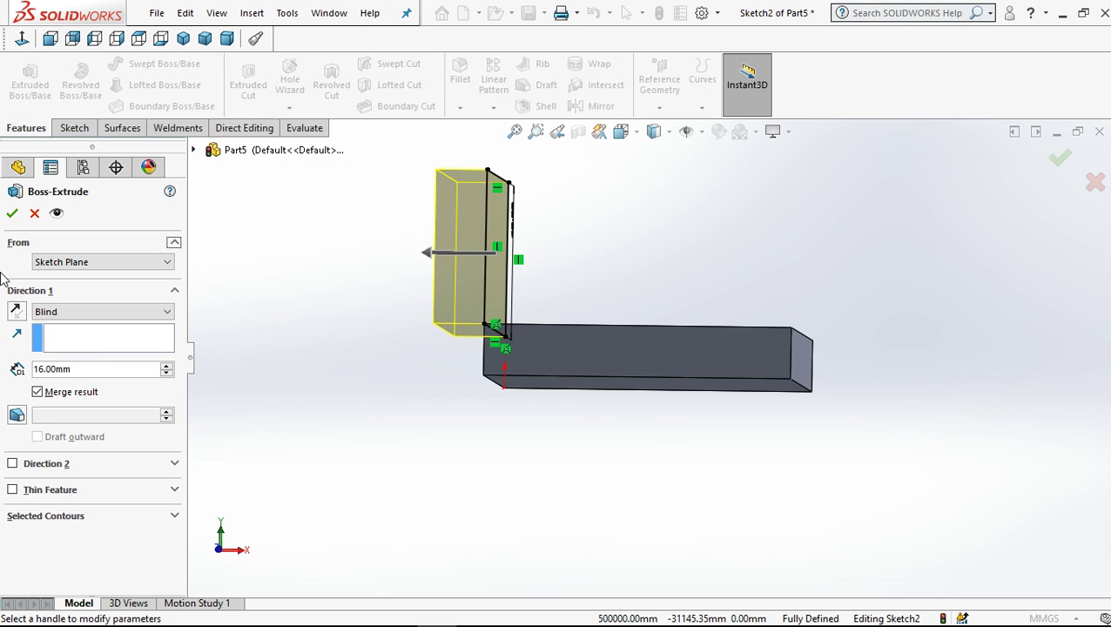
left_click(15, 312)
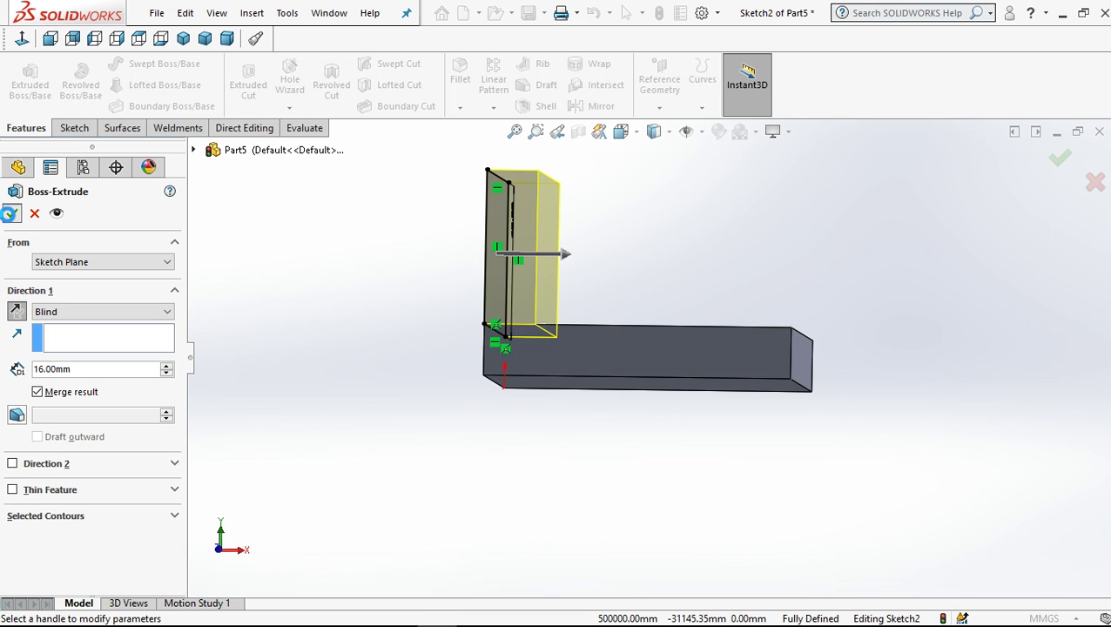
left_click(351, 366)
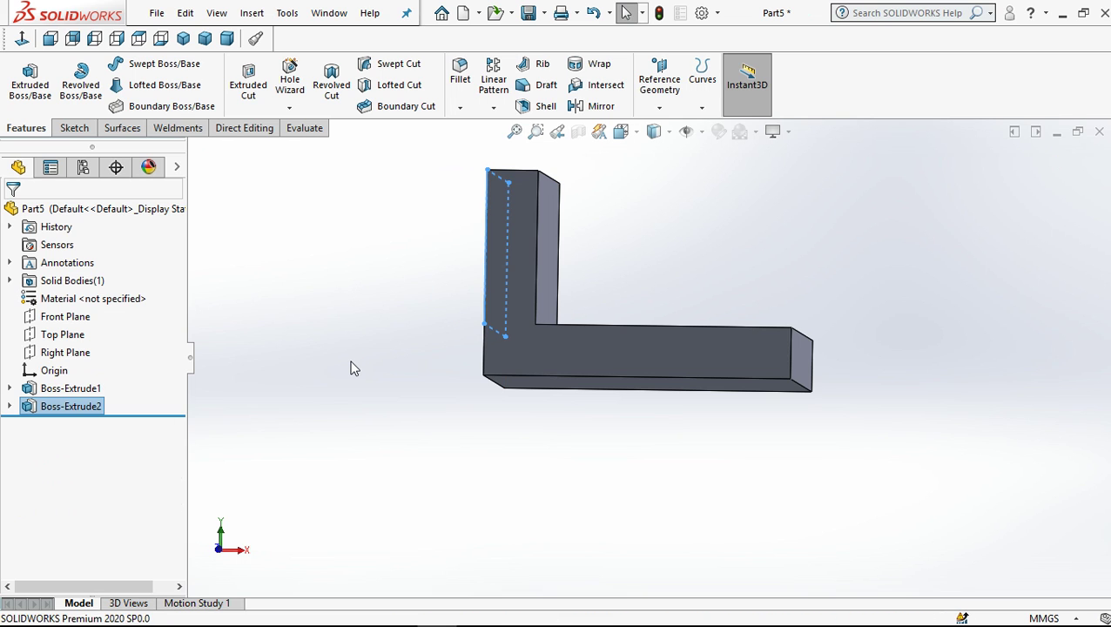
On the bracket's L-shaped rear side face, sketch a corner rectangle about 43 x 19 mm from the inner corner between base and wall
key("f")
scroll(647, 362, "up", 5)
middle_click_drag(795, 409, 640, 392)
key("f")
middle_click_drag(627, 324, 365, 436)
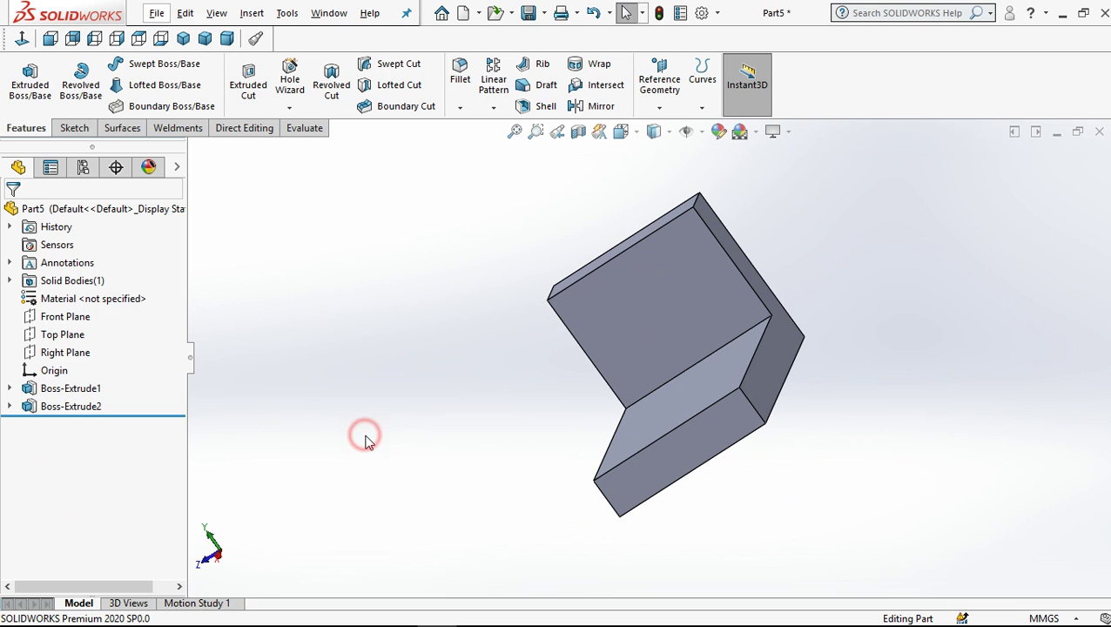
left_click(773, 364)
left_click(849, 311)
left_click(377, 252)
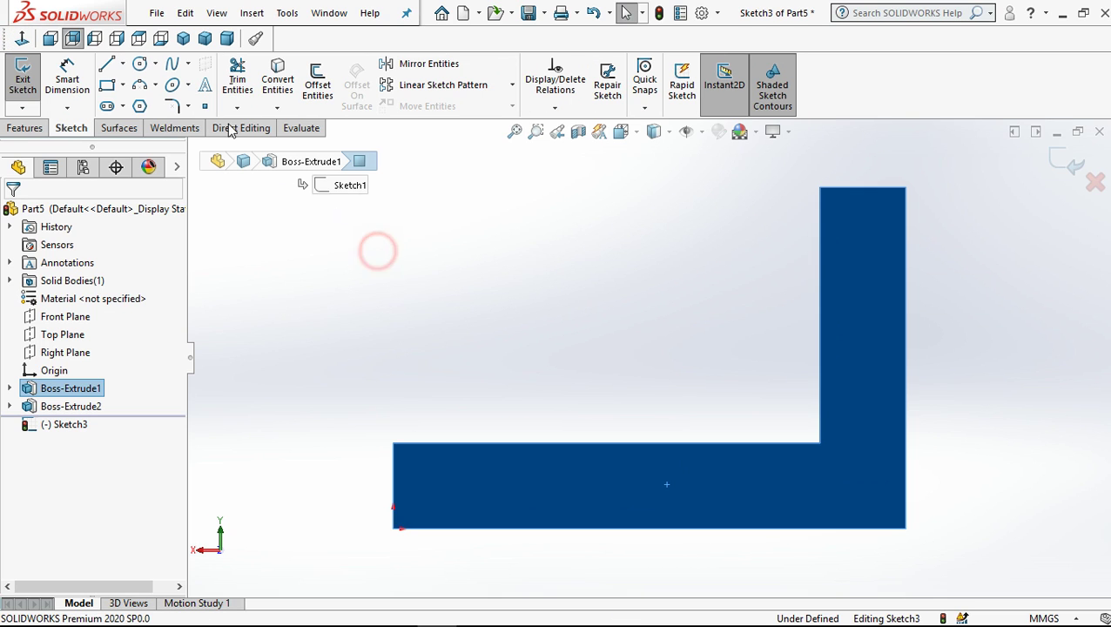
left_click(106, 85)
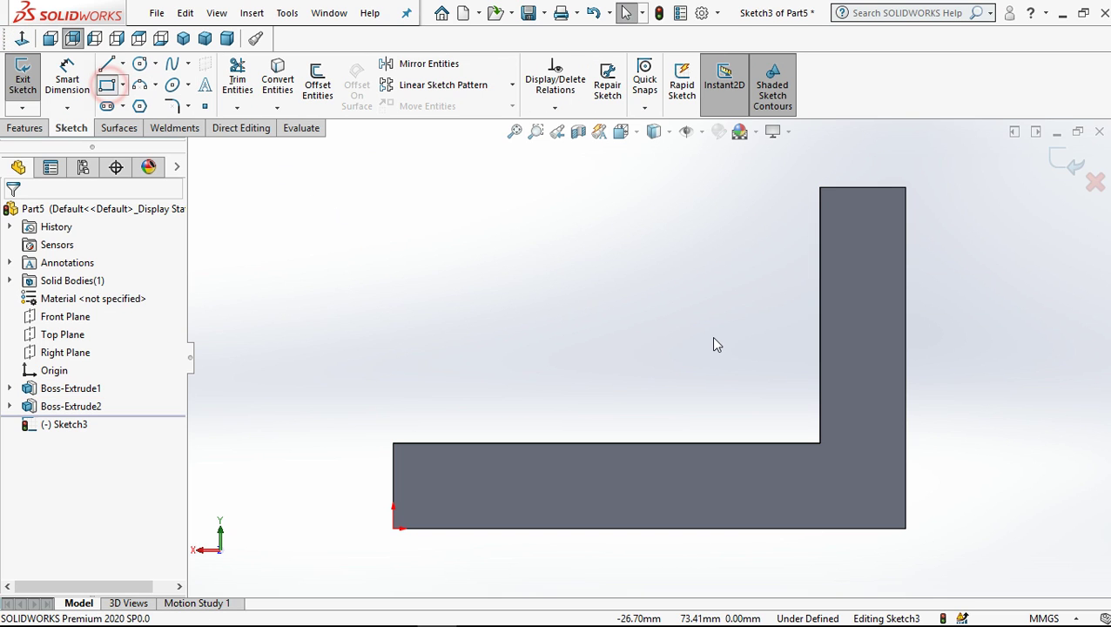
left_click(821, 443)
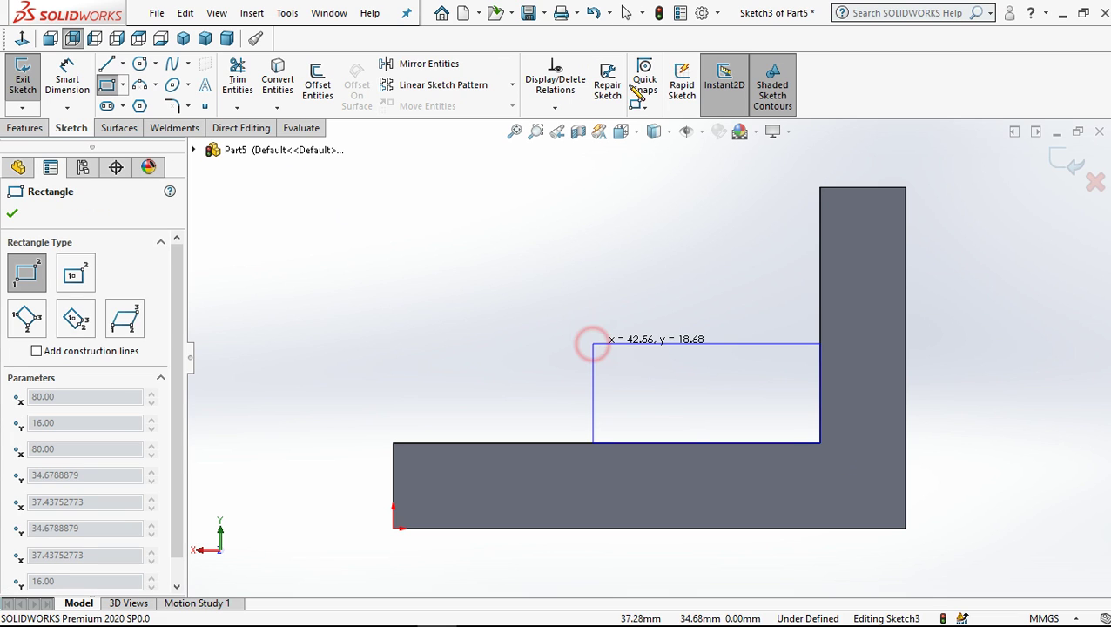
left_click(593, 344)
left_click(626, 13)
Dimension the new rectangle 40 mm wide and 28 mm high
left_click(65, 74)
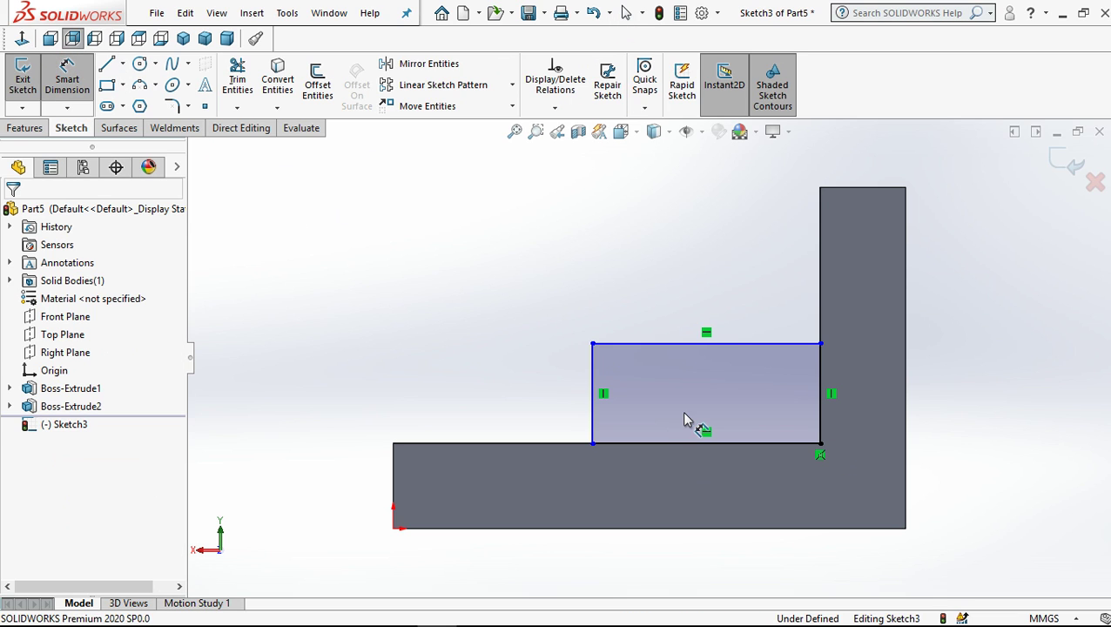
left_click(615, 344)
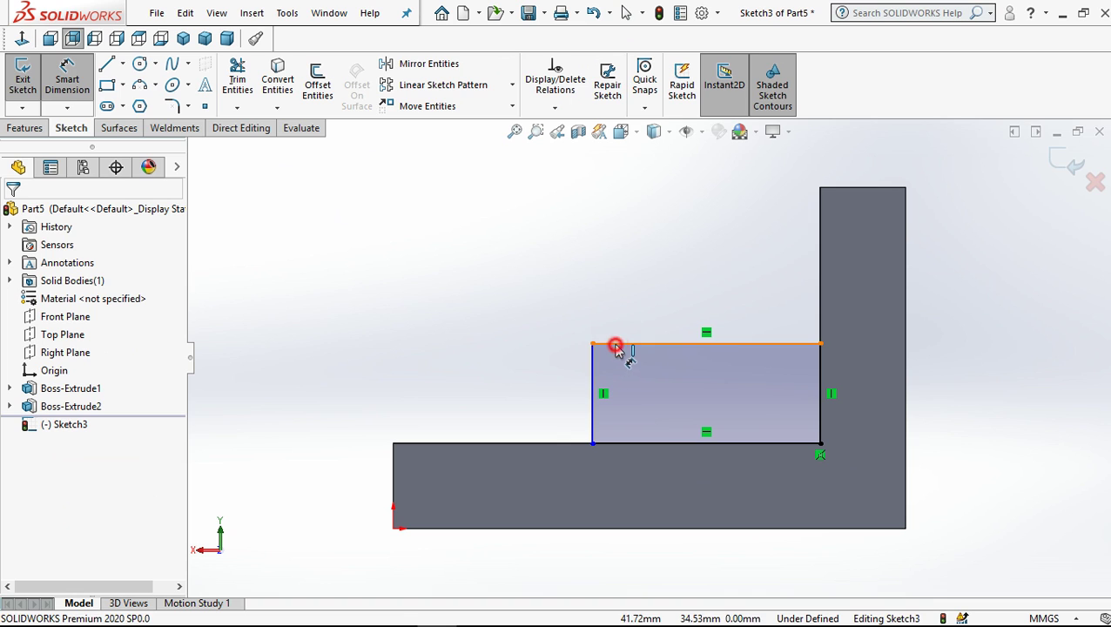
left_click(629, 310)
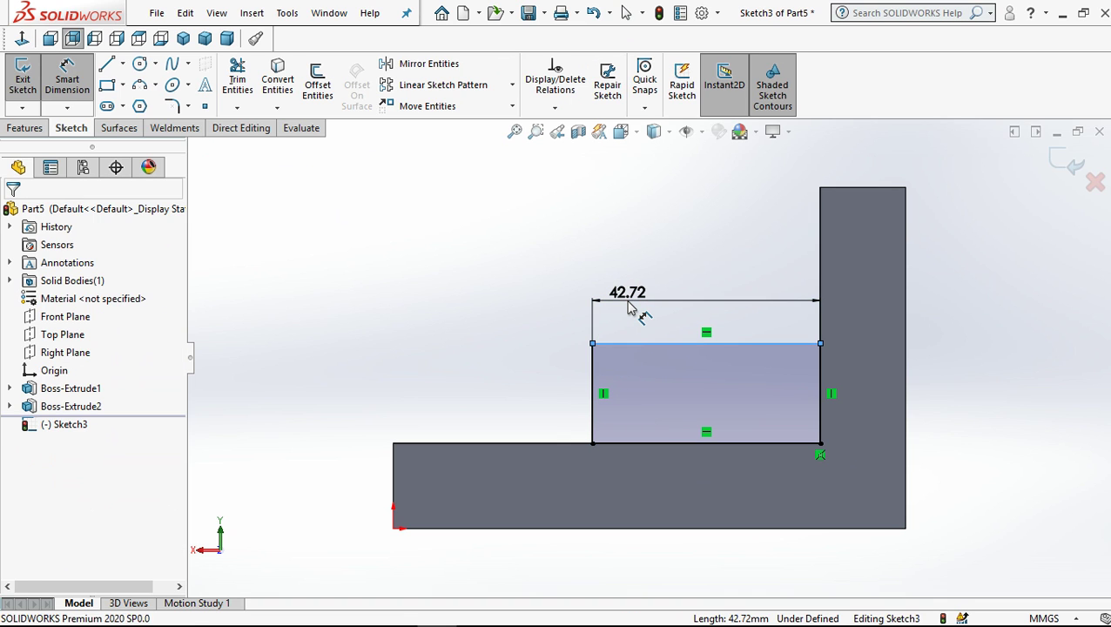
type("40")
key("Return")
left_click(608, 376)
left_click(565, 379)
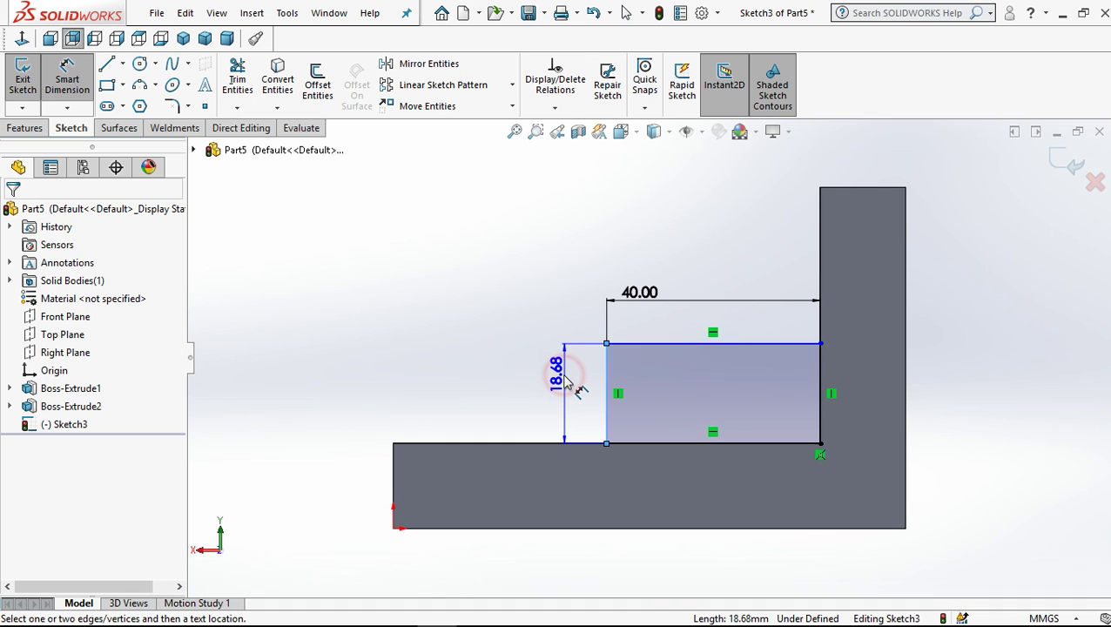
key("Return")
left_click(488, 323)
left_click(627, 13)
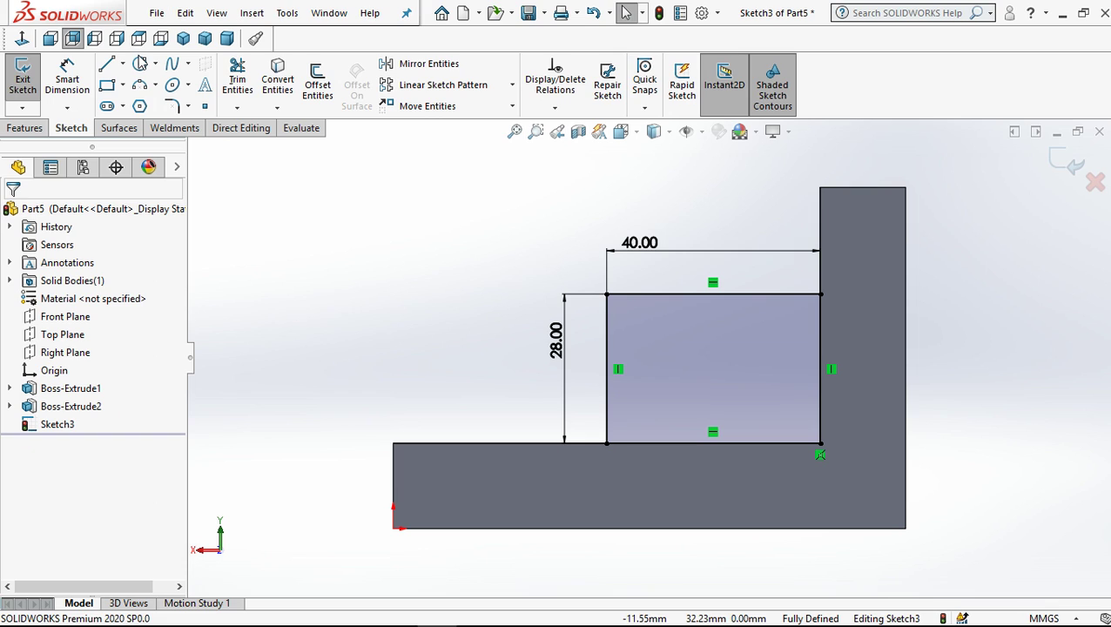
Draw a circle centred on the midpoint of the rectangle's upper edge and set its diameter to 24 mm
left_click(712, 294)
left_click(702, 340)
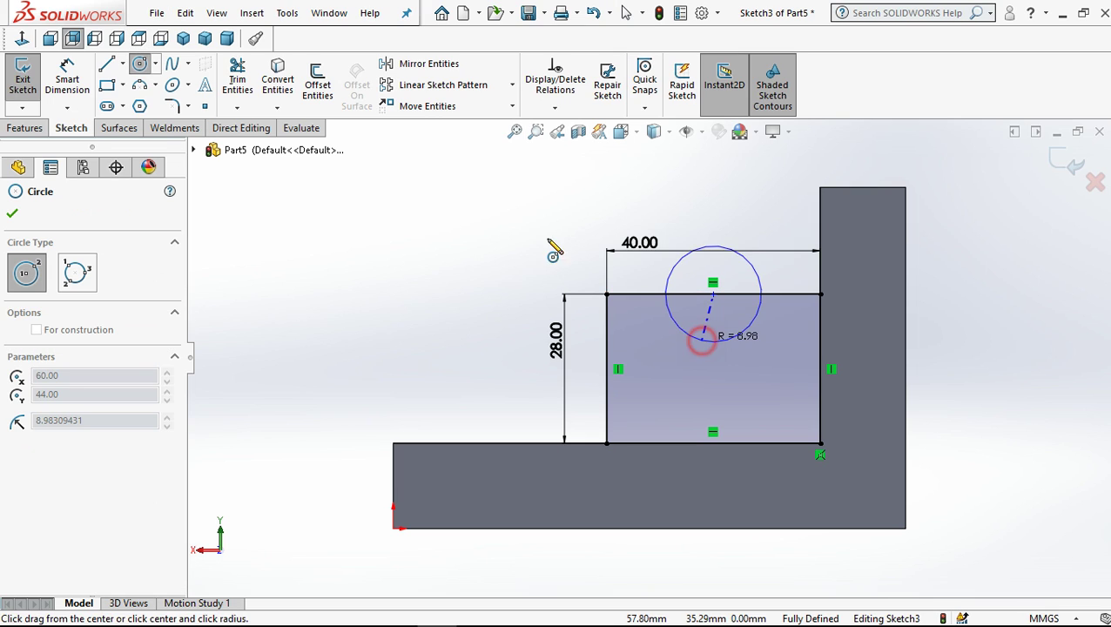
left_click(87, 83)
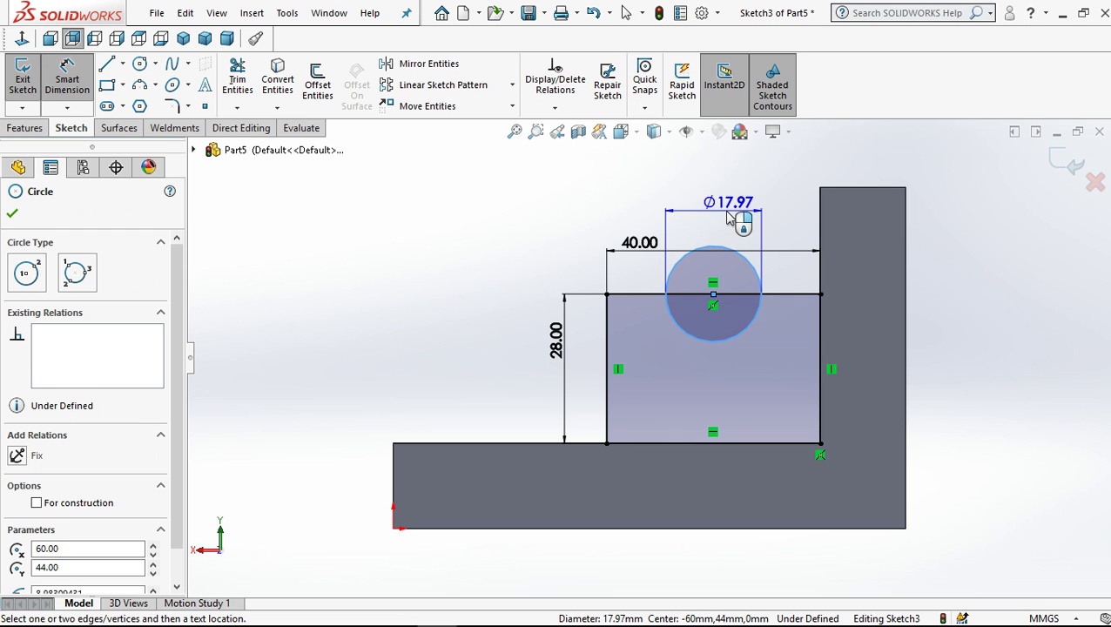
left_click(729, 217)
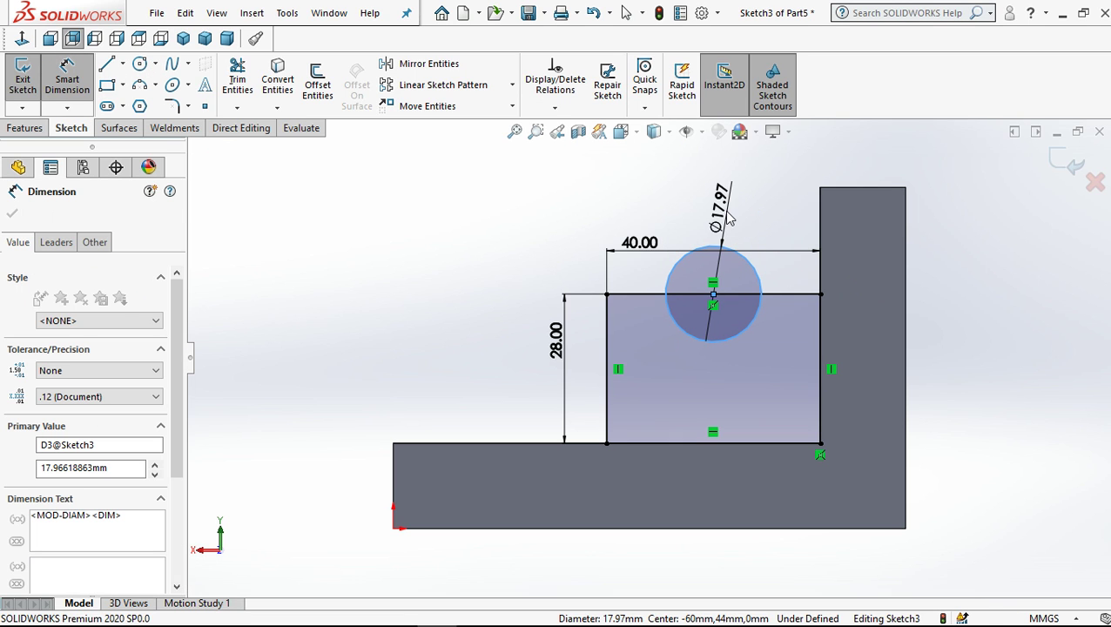
left_click(729, 218)
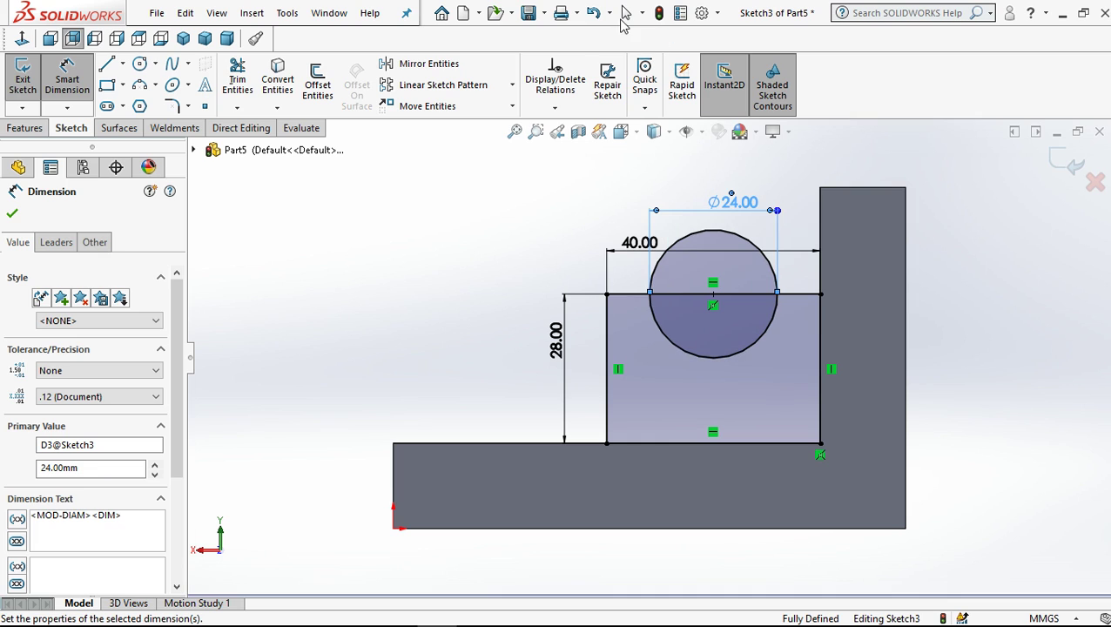
key("Escape")
Trim the circle's upper half and the rectangle's edge segment inside it, leaving a semicircular notch in the profile
left_click(237, 78)
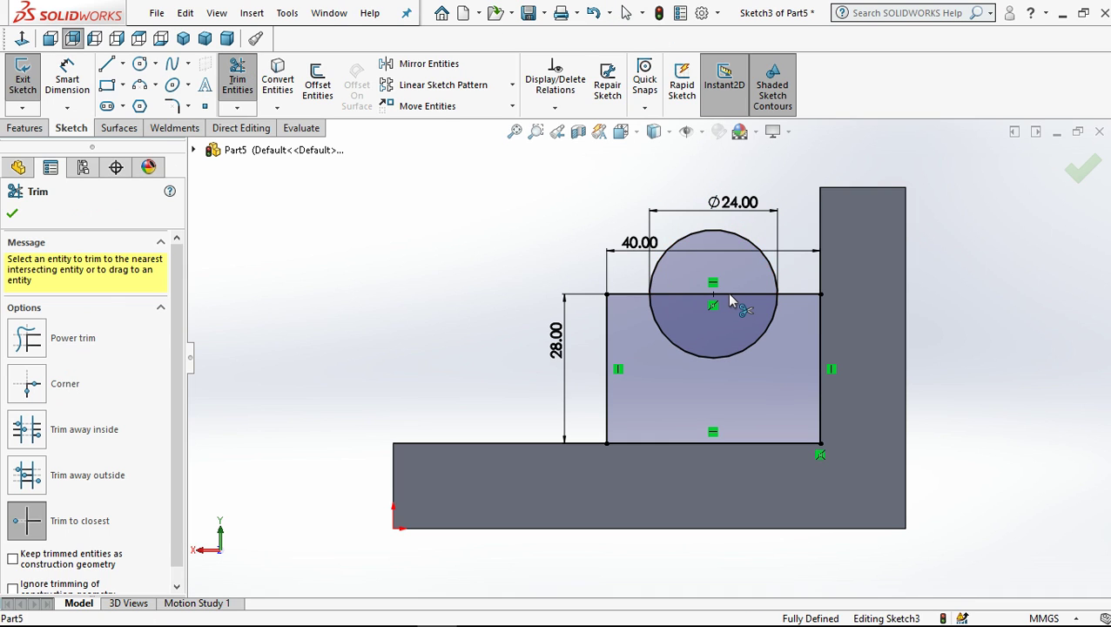
left_click(727, 233)
left_click(696, 300)
left_click(598, 335)
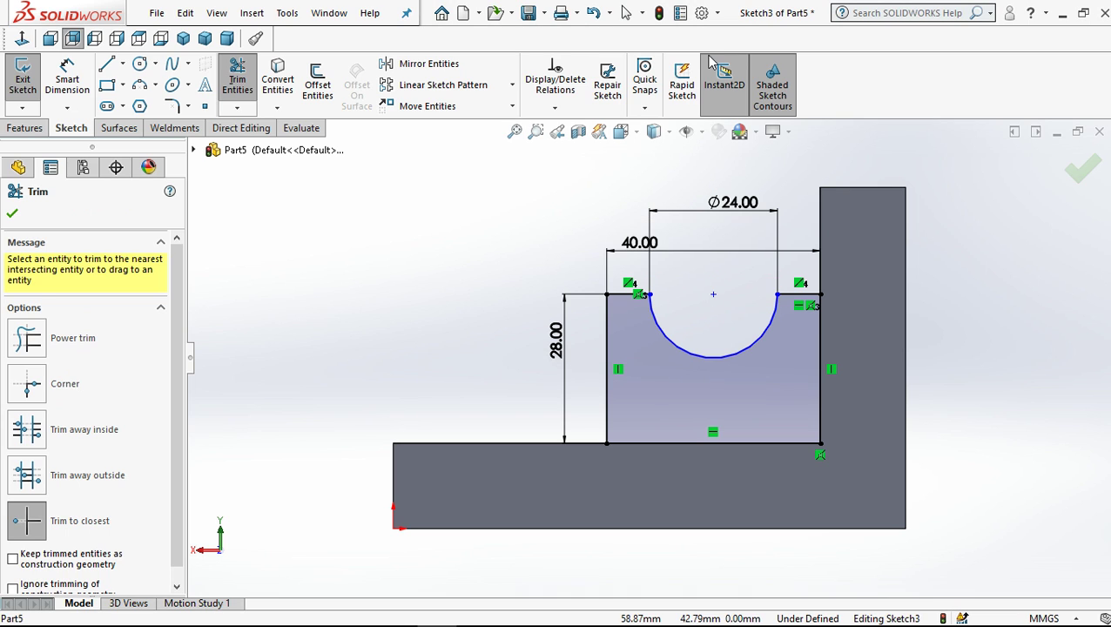
left_click(625, 15)
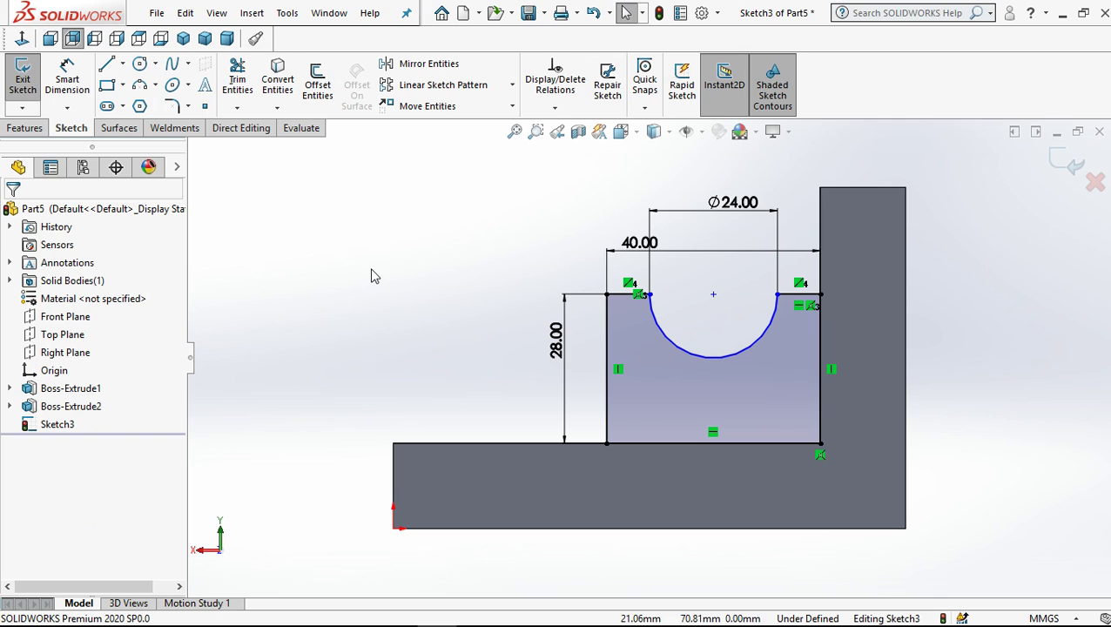
left_click(268, 252)
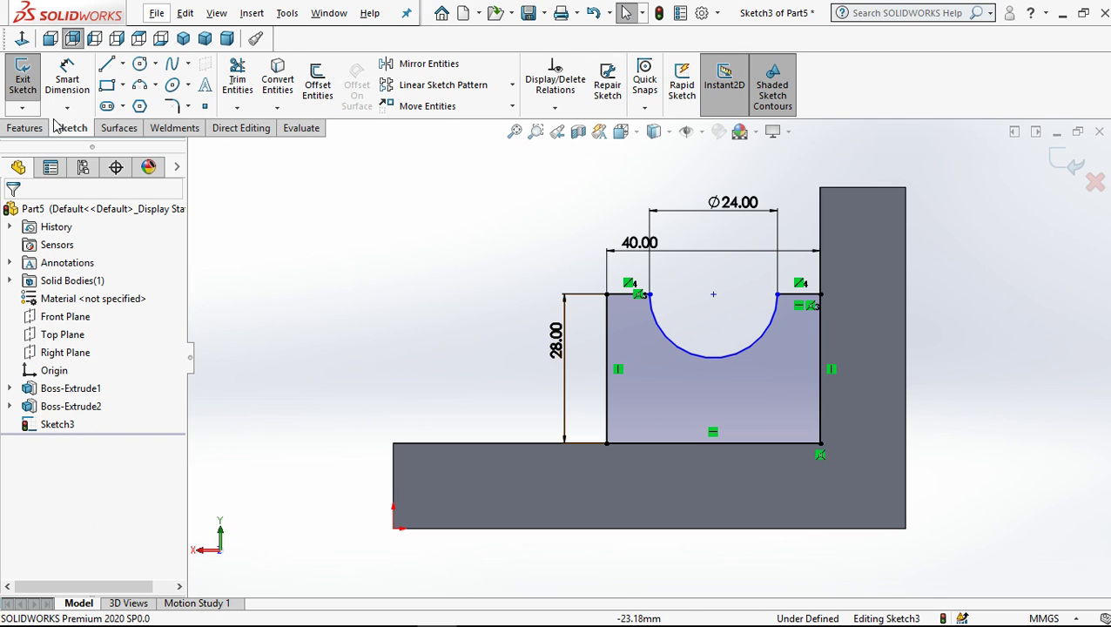
Extrude the notched profile inward over the base as a merged boss, using Offset From Surface 22 mm from the opposite L-shaped side face
left_click(25, 128)
left_click(30, 80)
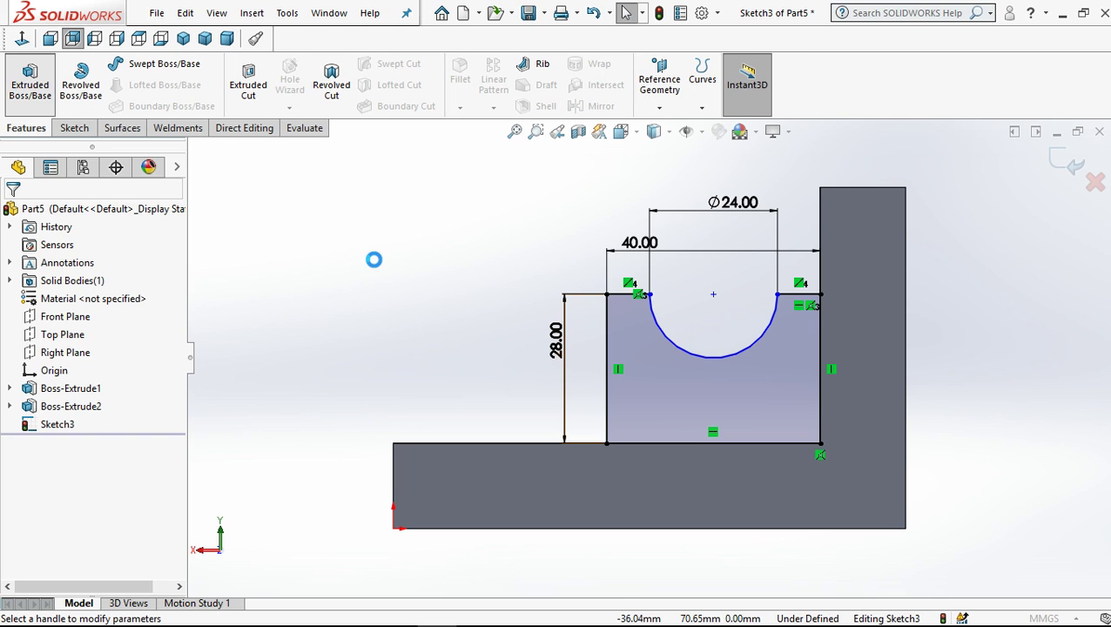
middle_click_drag(521, 506, 429, 369)
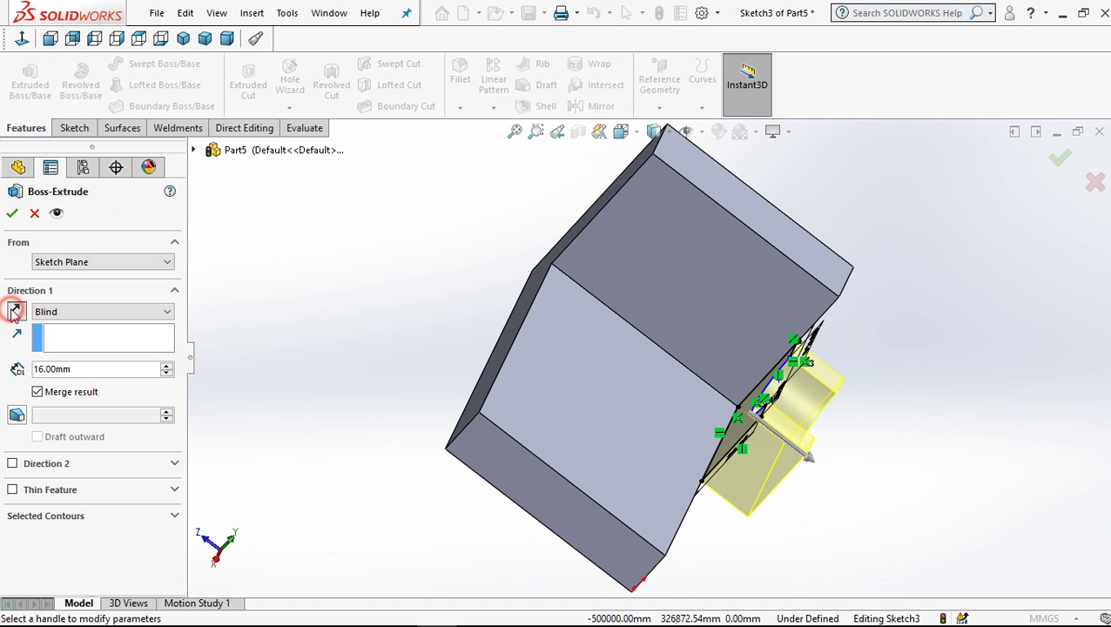
left_click(15, 311)
left_click(76, 311)
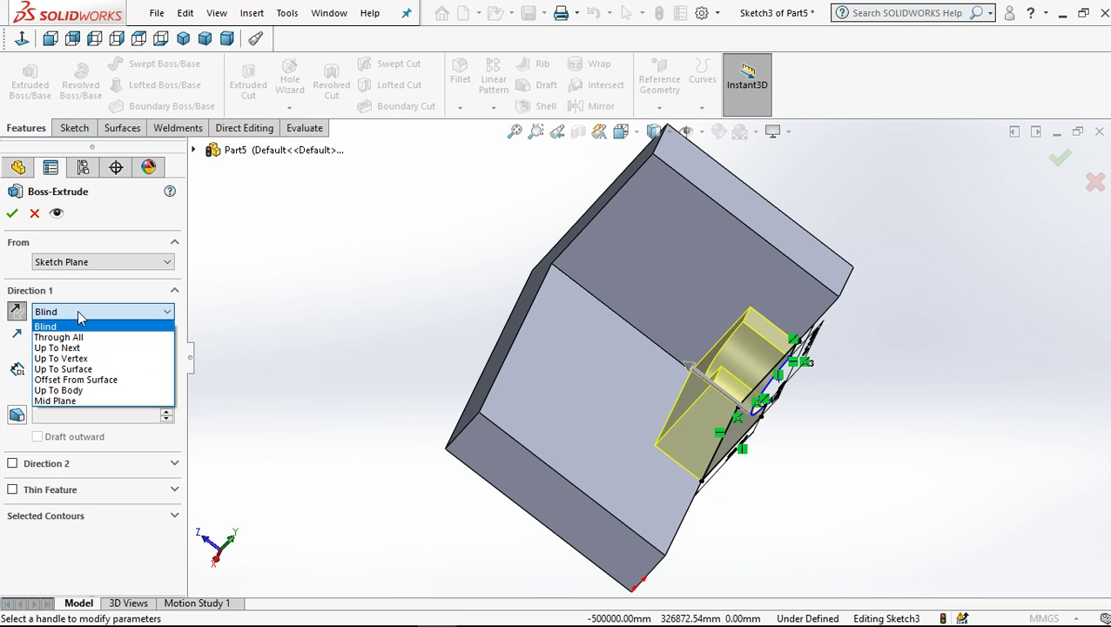
left_click(78, 380)
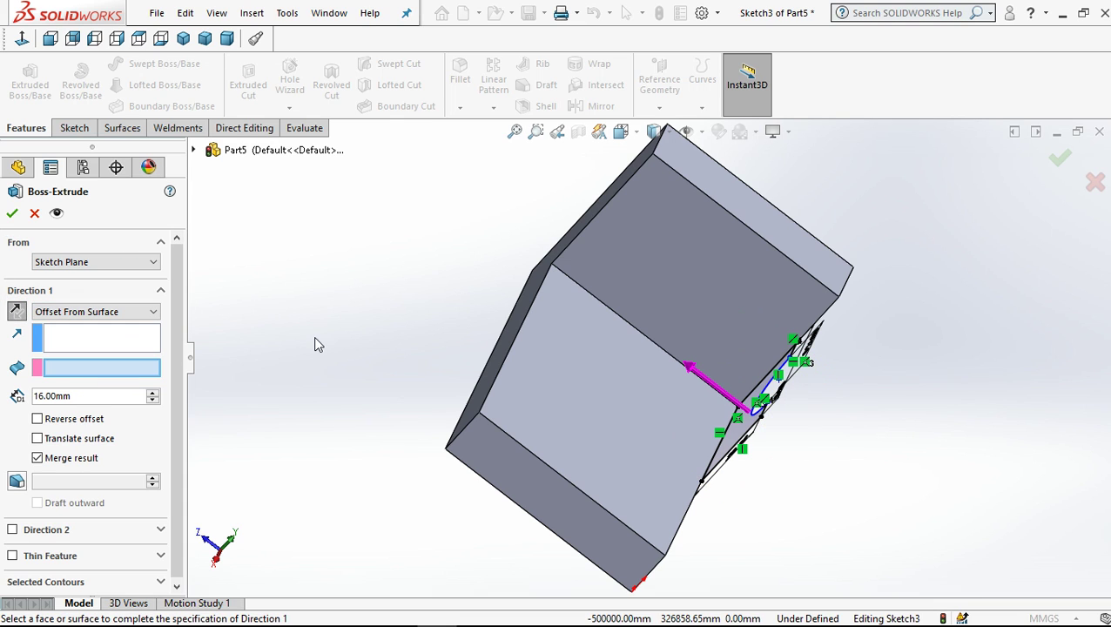
left_click(497, 351)
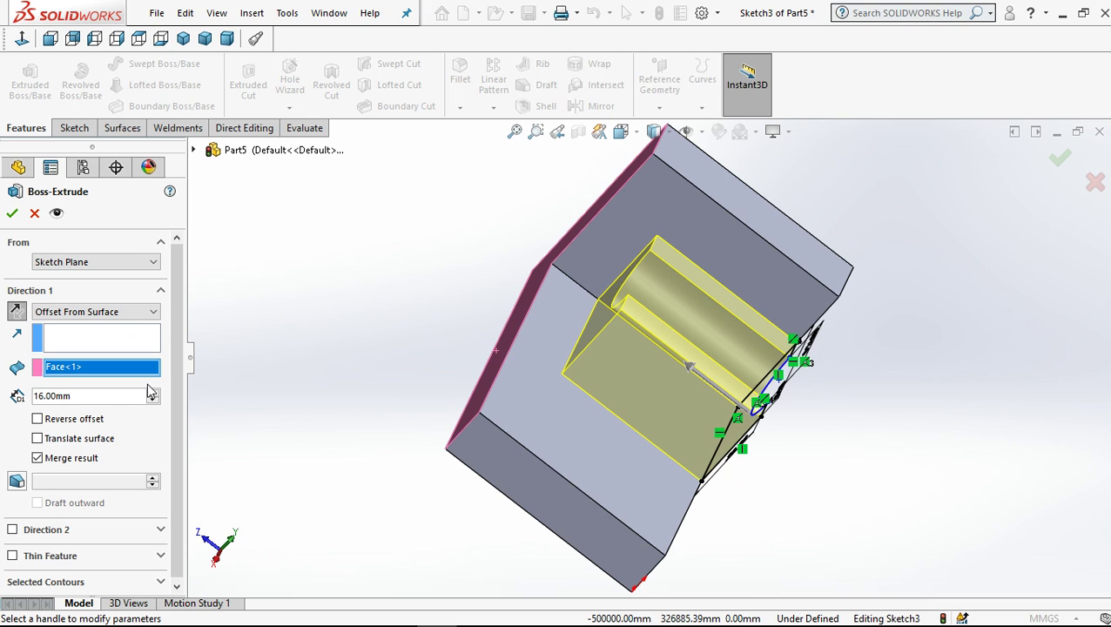
left_click_drag(78, 397, 2, 412)
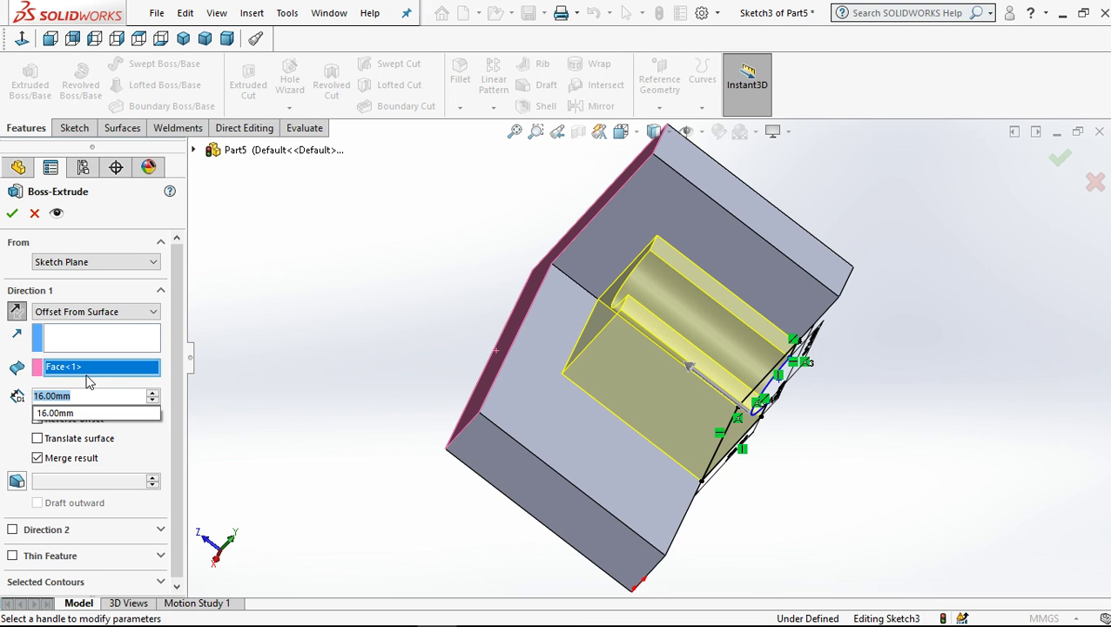
type("22")
key("Return")
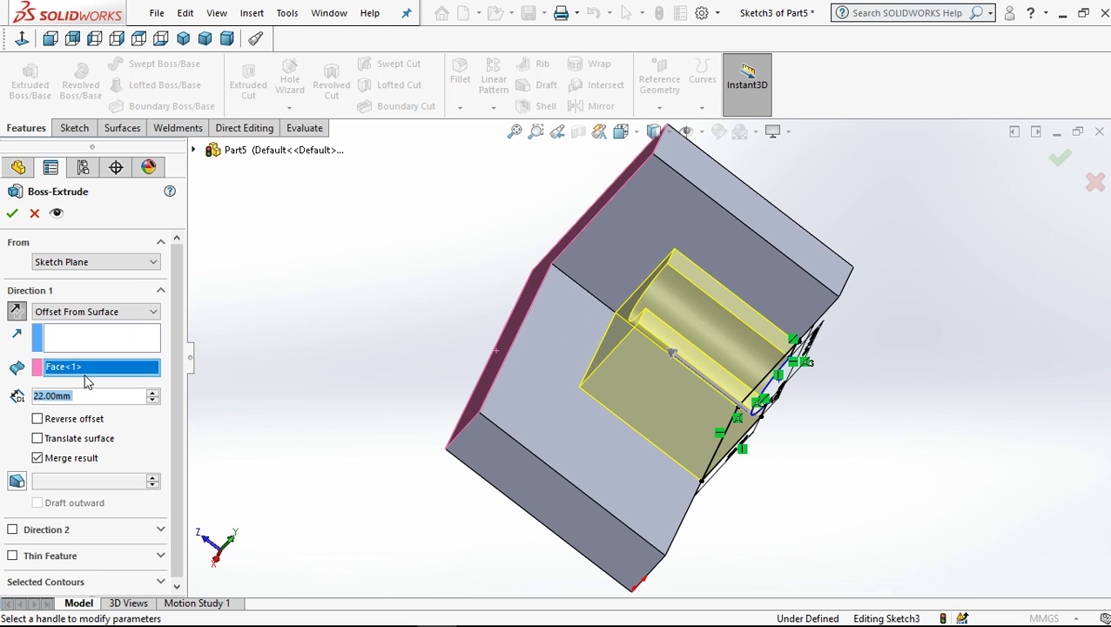
left_click(16, 212)
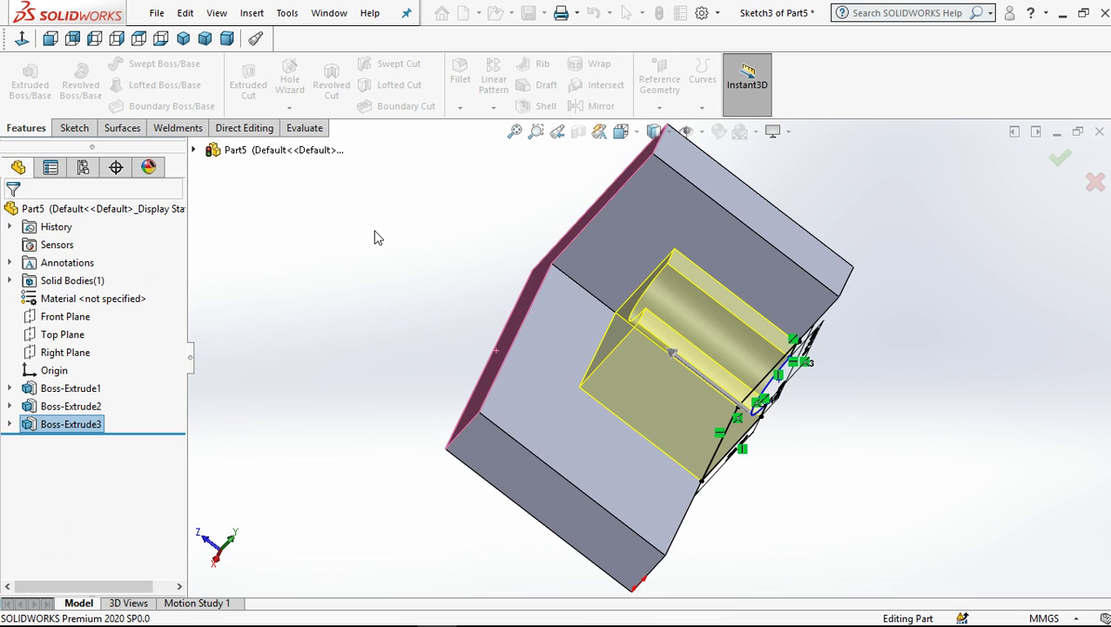
Inspect the new notched block and check the dimensioned reference drawing in Photos, returning to SOLIDWORKS
scroll(404, 285, "up", 2)
middle_click_drag(401, 283, 362, 265)
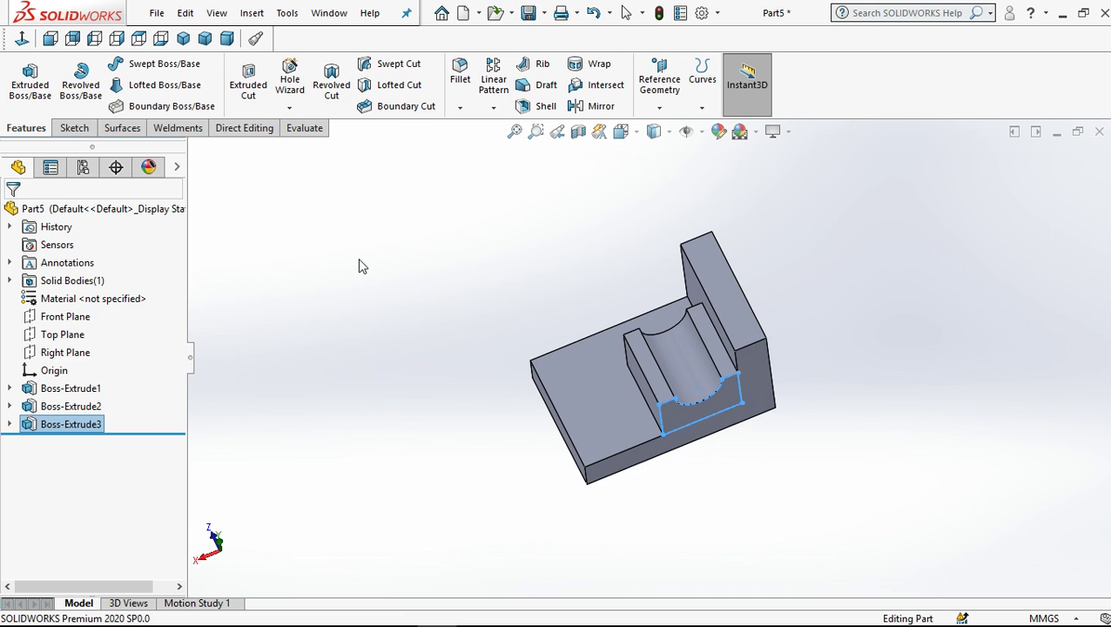
left_click(364, 254)
middle_click_drag(491, 206, 487, 366)
left_click(397, 611)
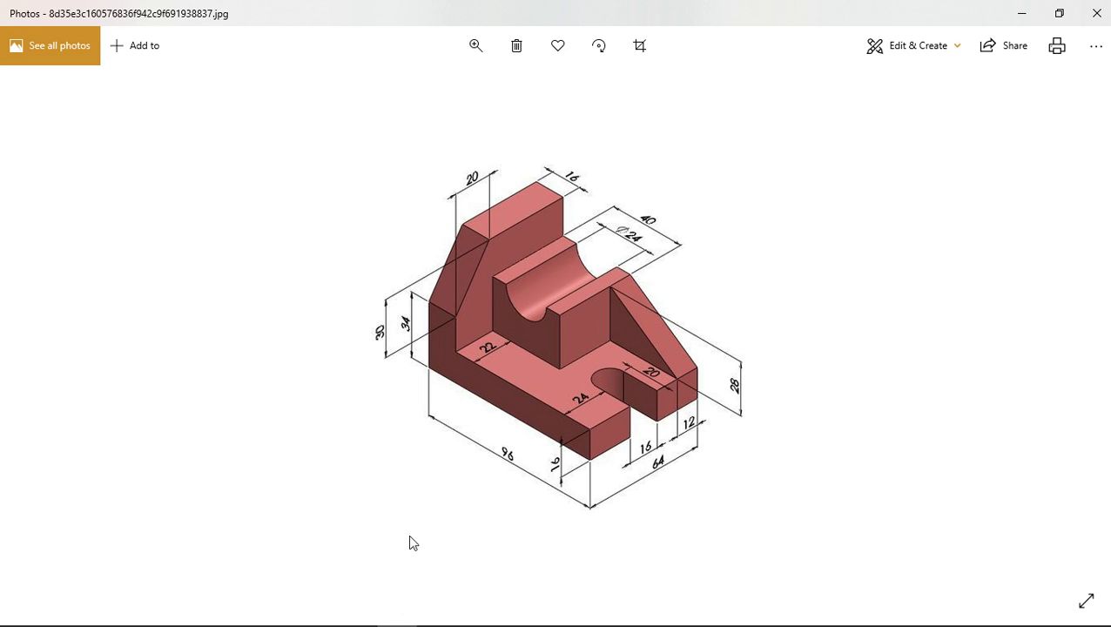
left_click(437, 611)
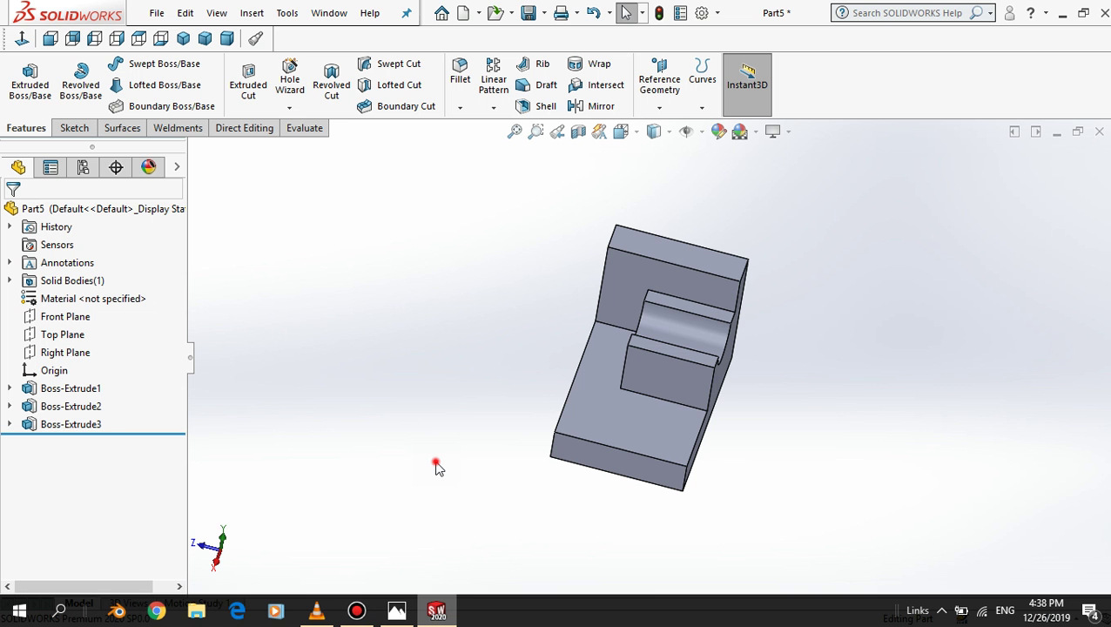
Sketch a horizontal centerline about 107 mm long on the base's upper face, from the free end edge's midpoint past the upright wall
left_click(652, 412)
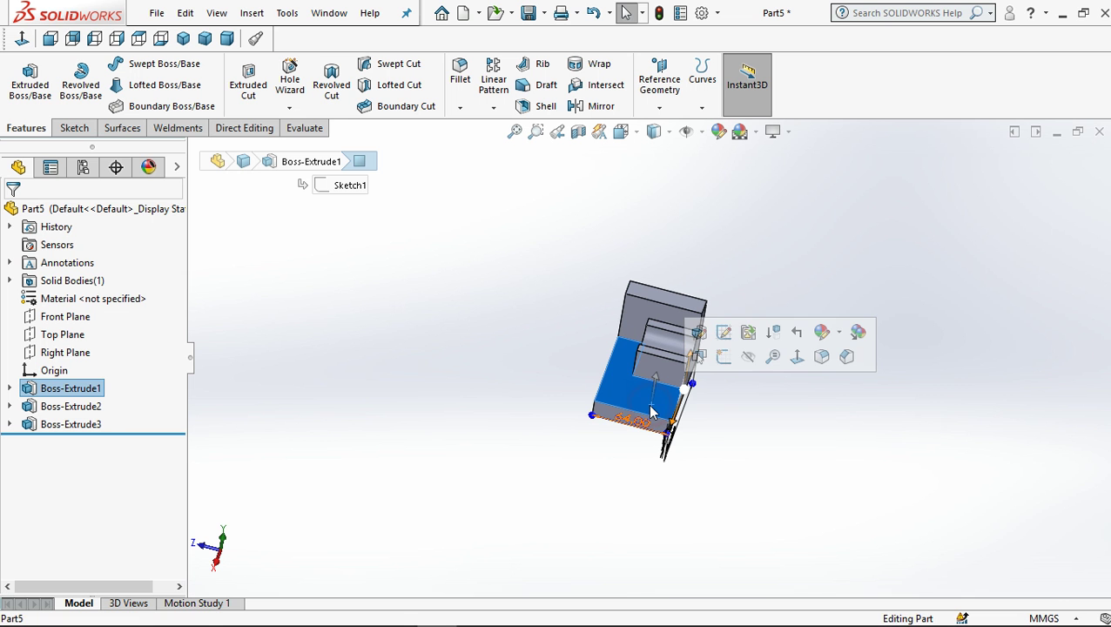
left_click(723, 356)
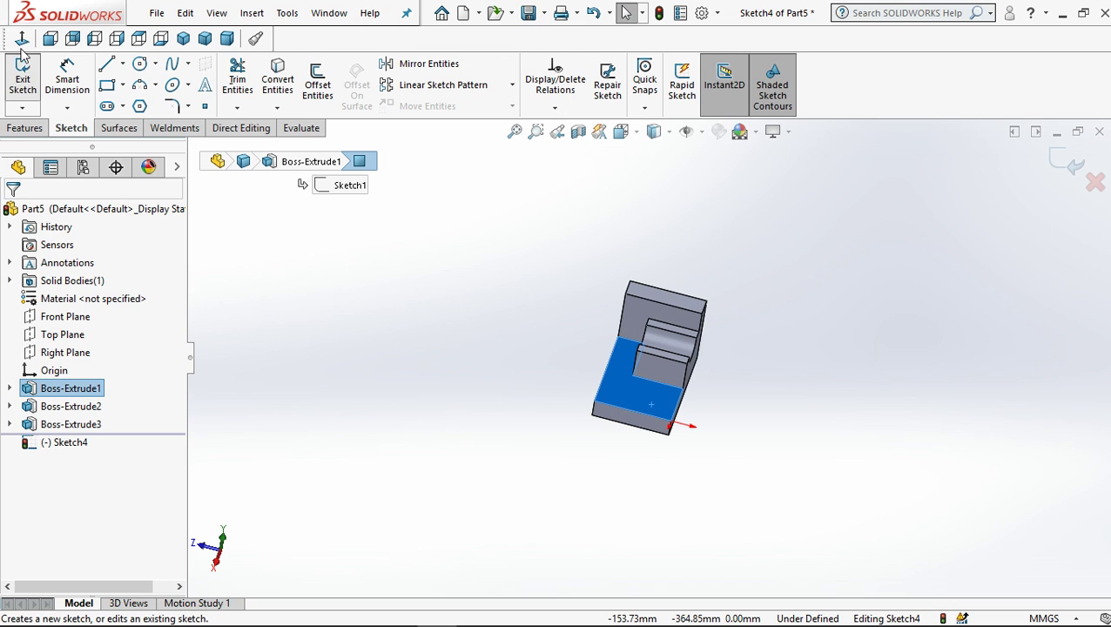
scroll(603, 388, "up", 2)
left_click(314, 321)
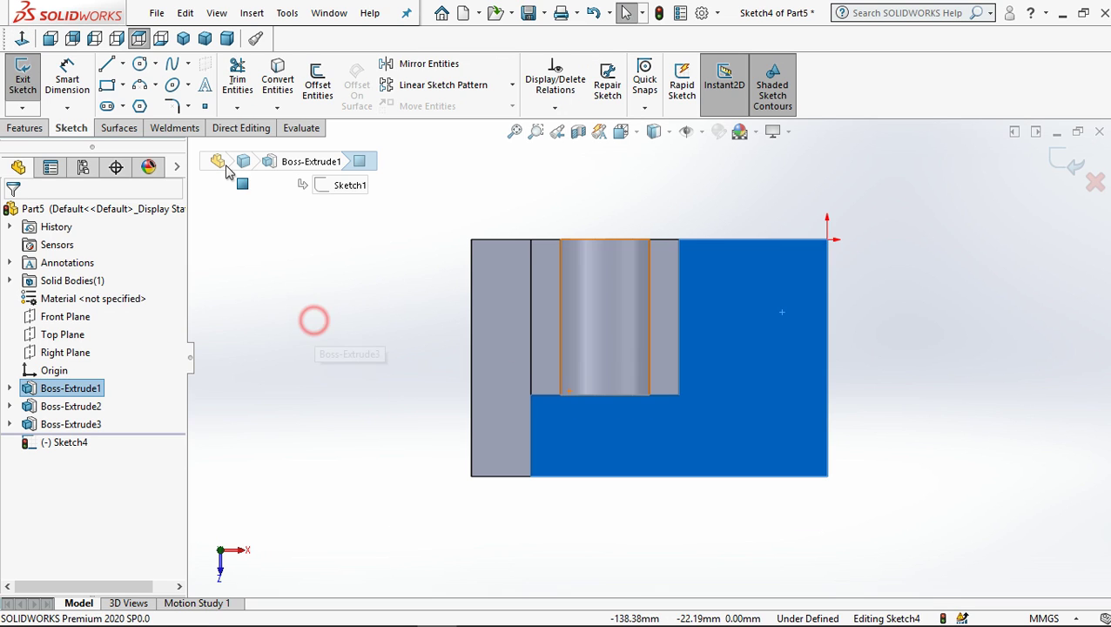
left_click(122, 65)
left_click(132, 101)
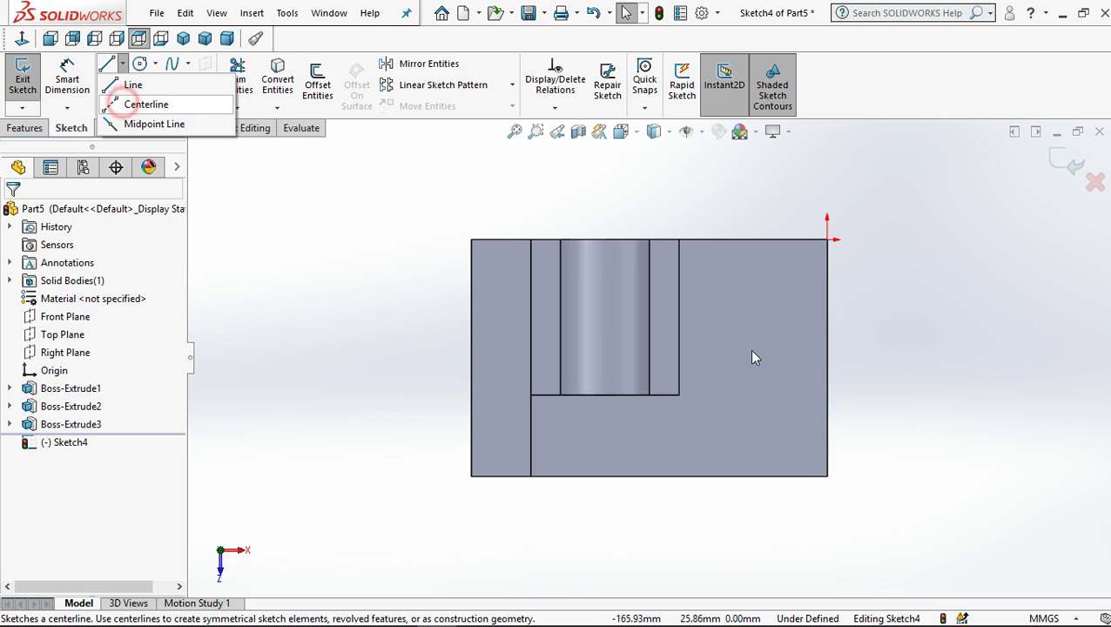
left_click(828, 358)
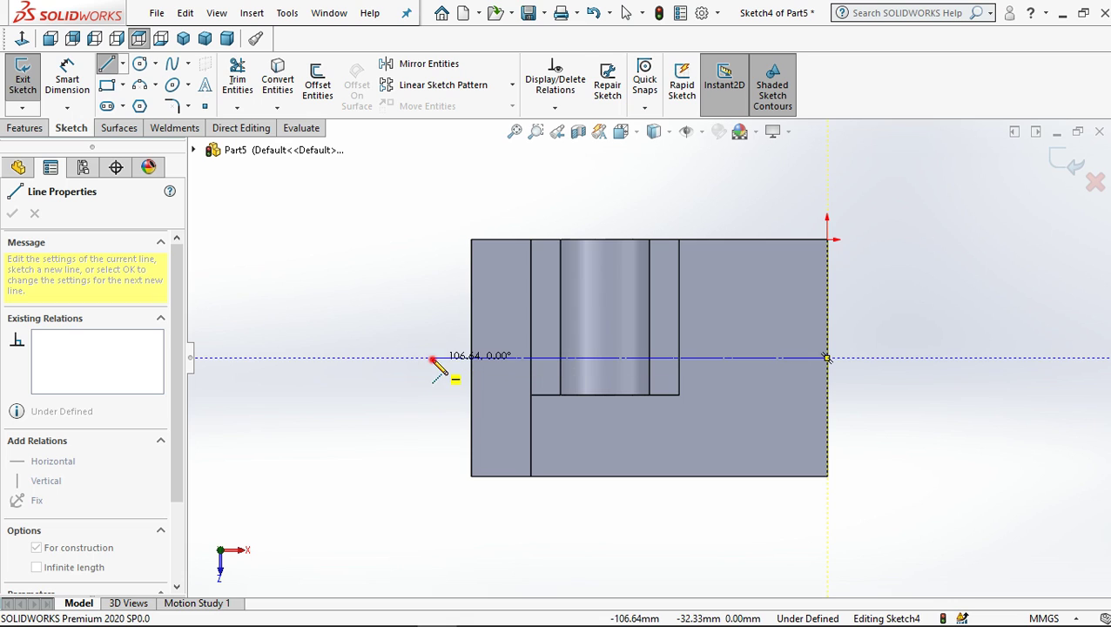
key("Escape")
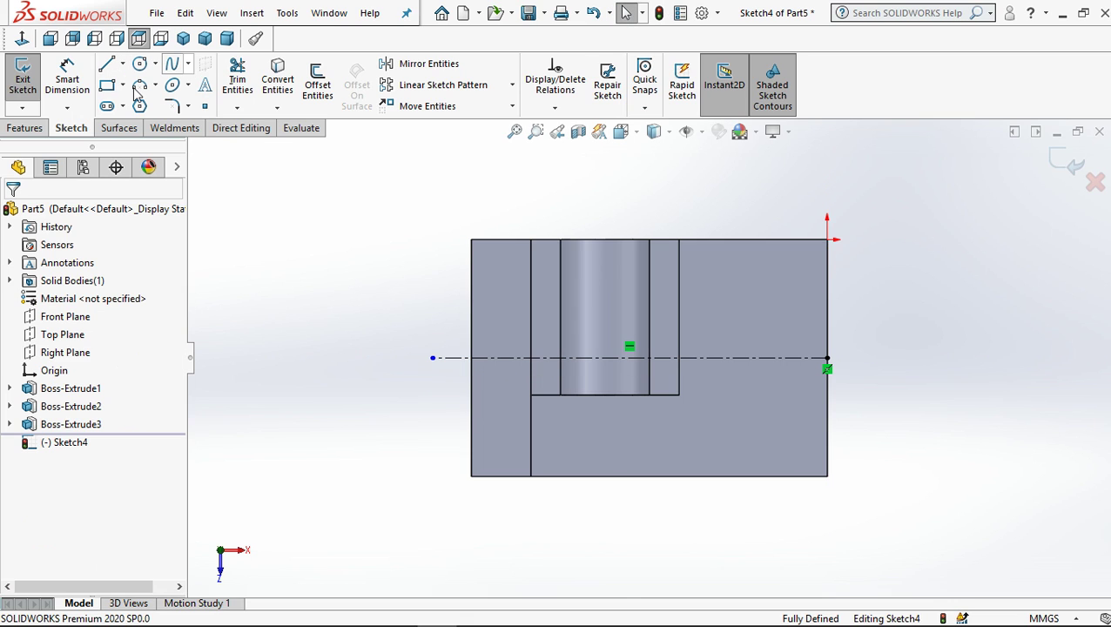
Sketch a straight slot along the centerline, about 24 mm between centers with about 9 mm end radius, starting at the base's free end edge midpoint
left_click(828, 358)
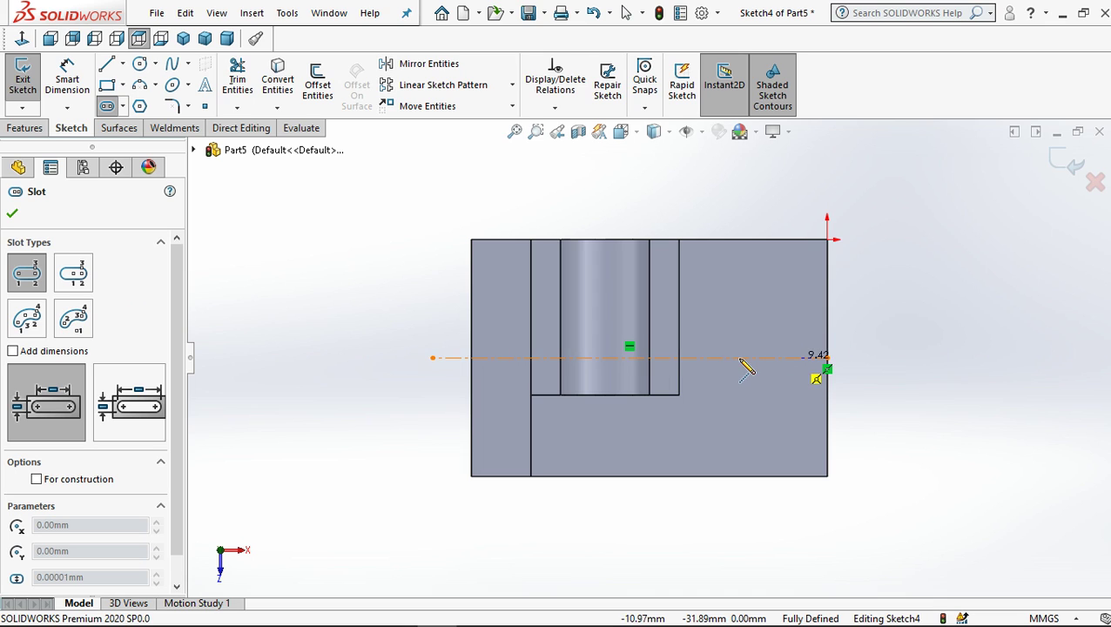
left_click(739, 358)
left_click(742, 324)
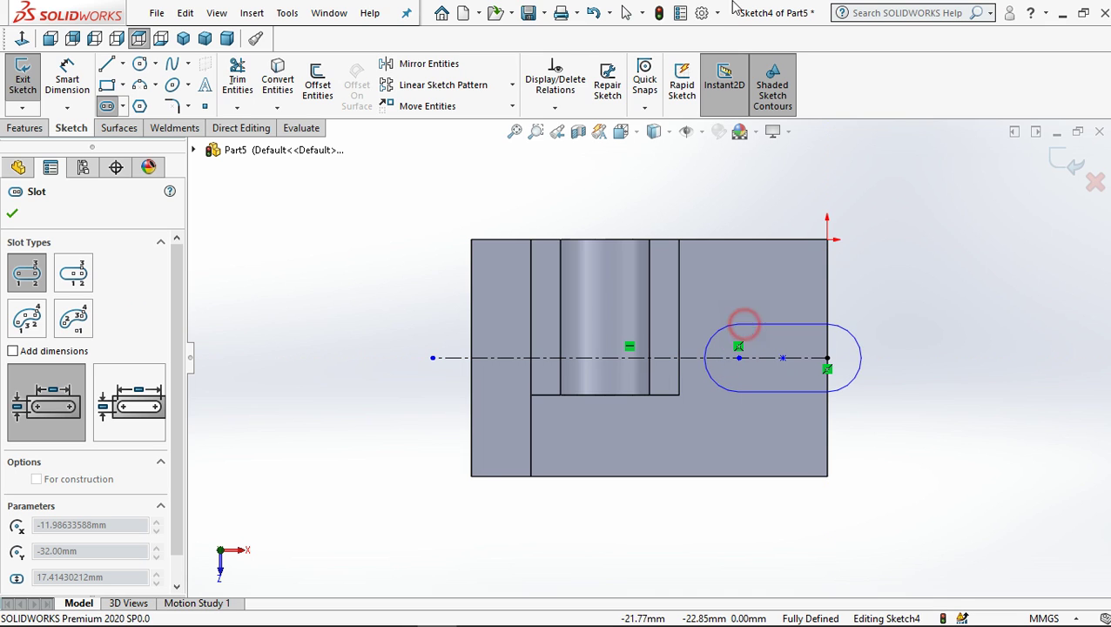
left_click(626, 14)
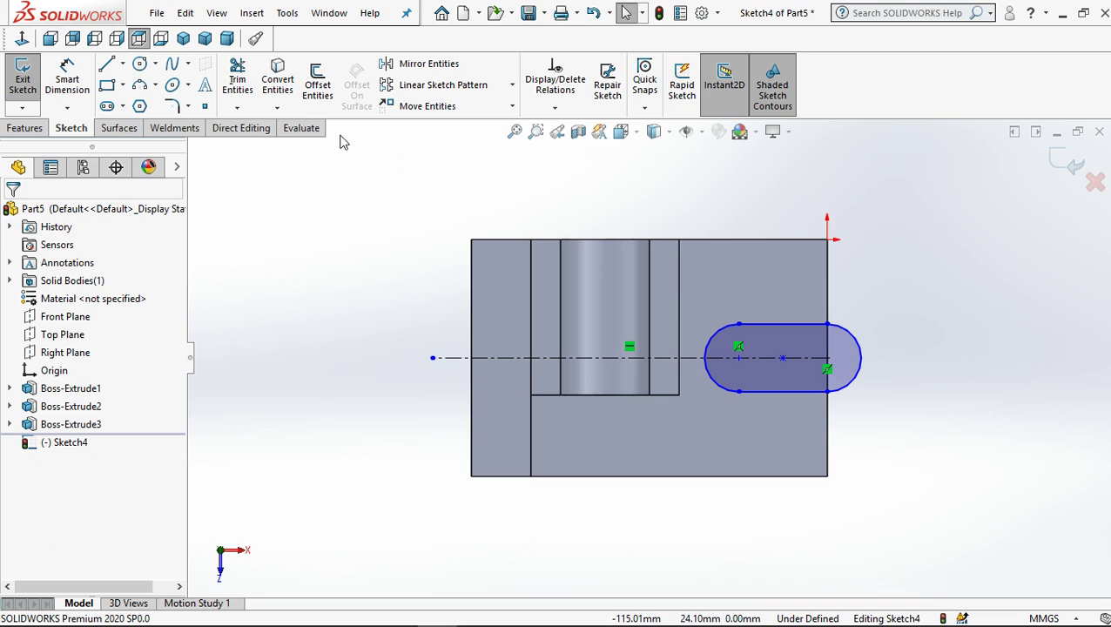
Dimension the slot's straight side to 20 mm
left_click(80, 72)
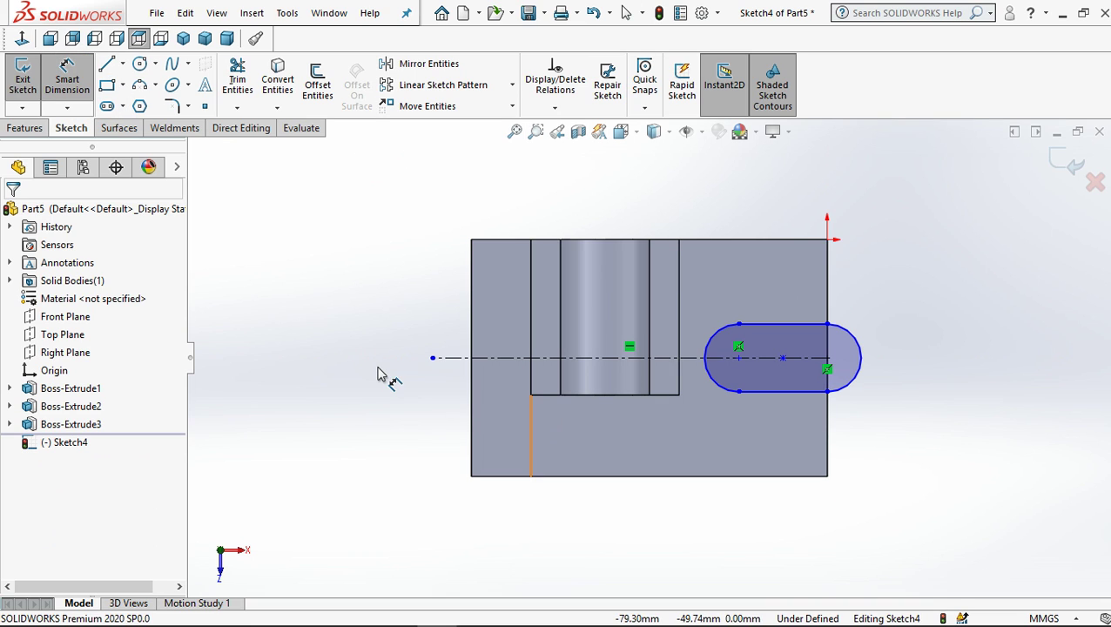
left_click(783, 393)
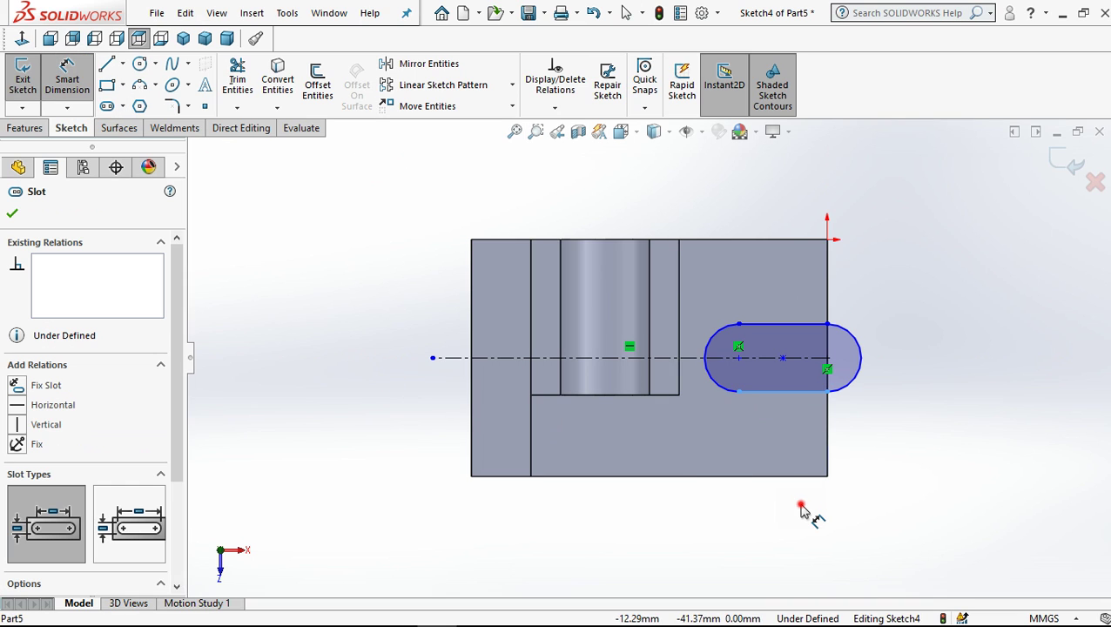
left_click(801, 512)
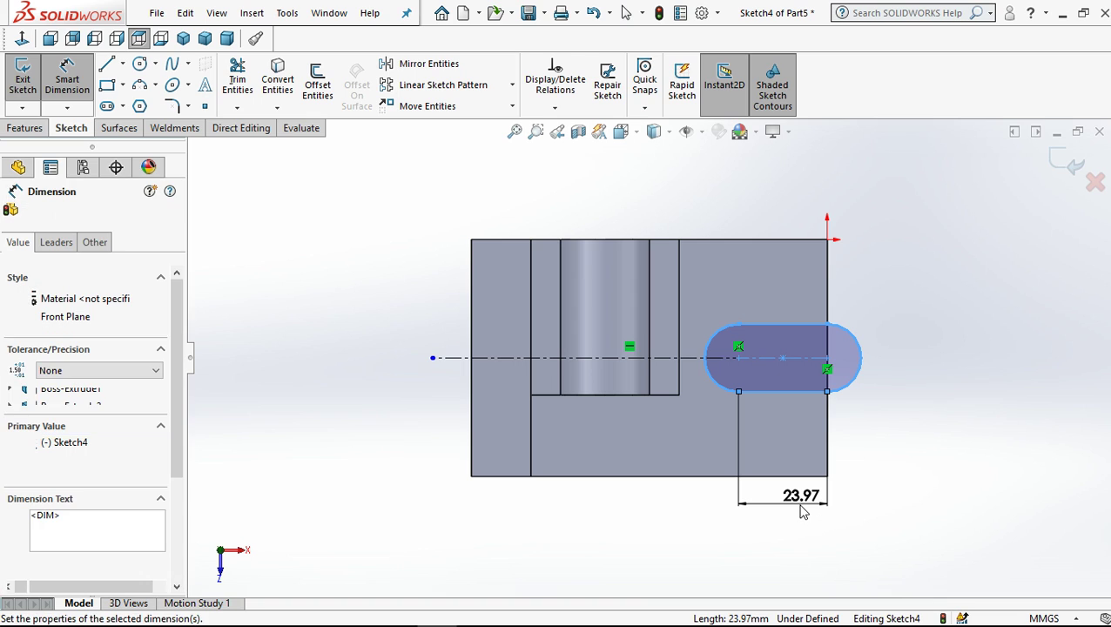
type("20")
key("Escape")
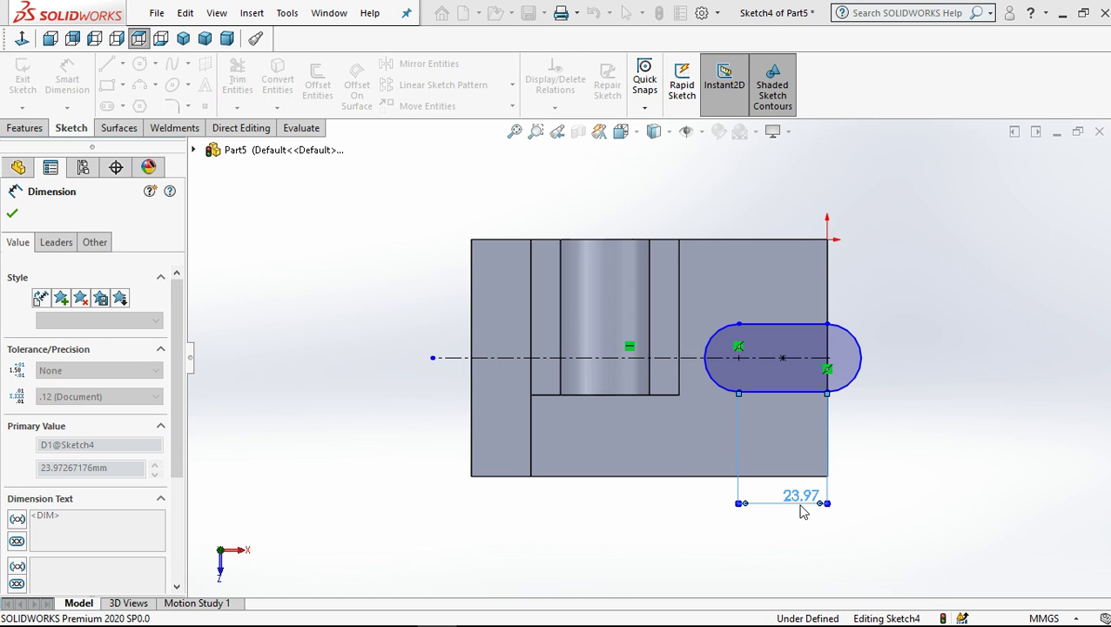
left_click(900, 428)
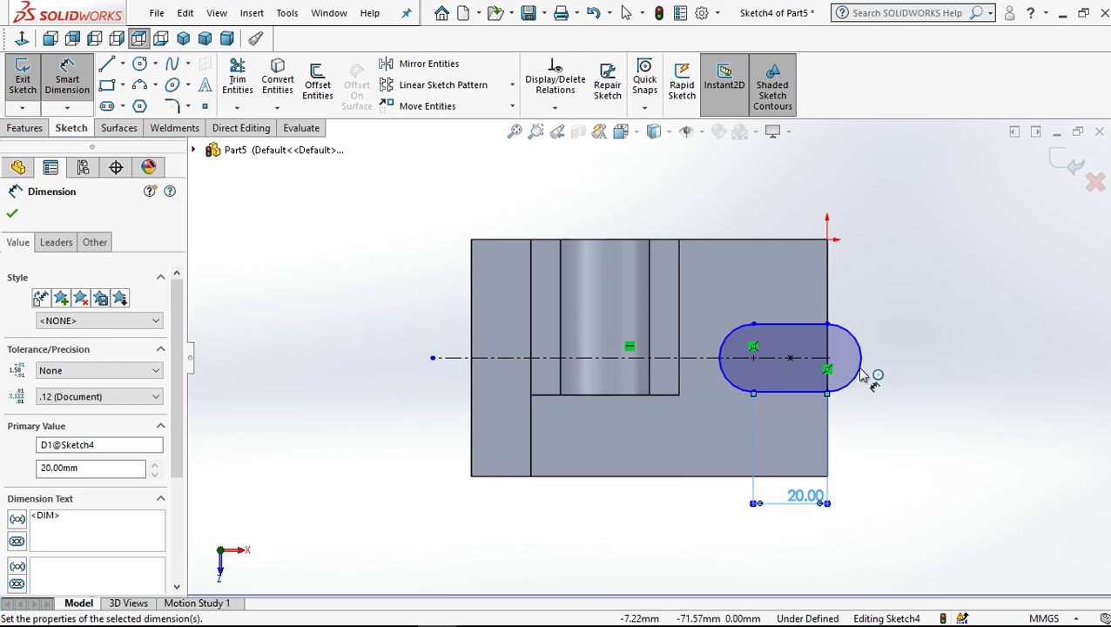
Dimension the radius of the slot's outer end arc to 16 mm
left_click(918, 357)
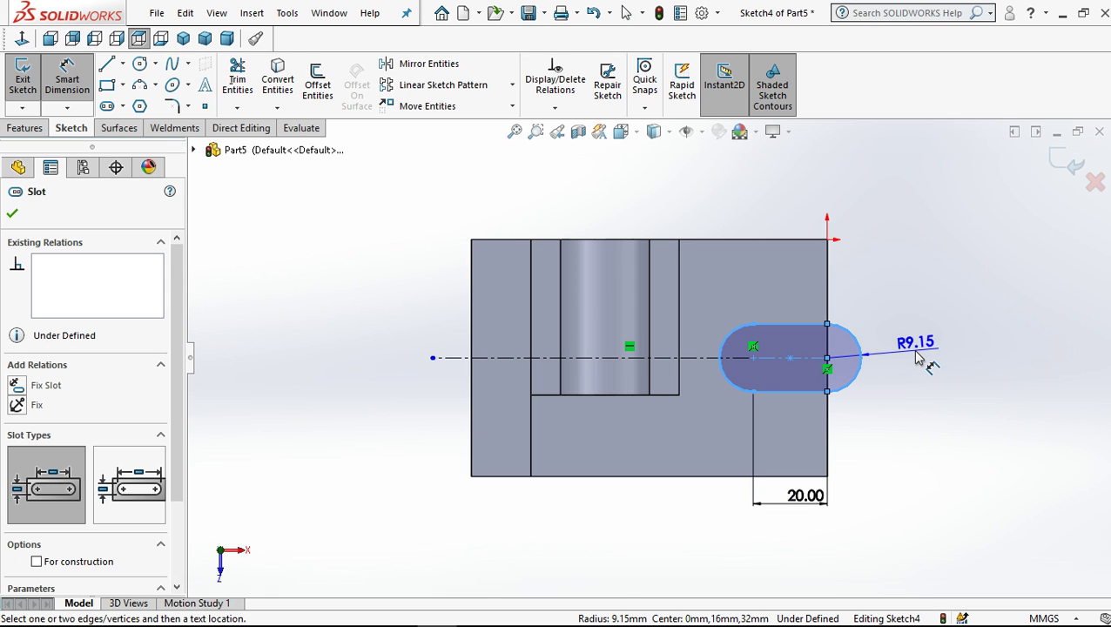
left_click(918, 357)
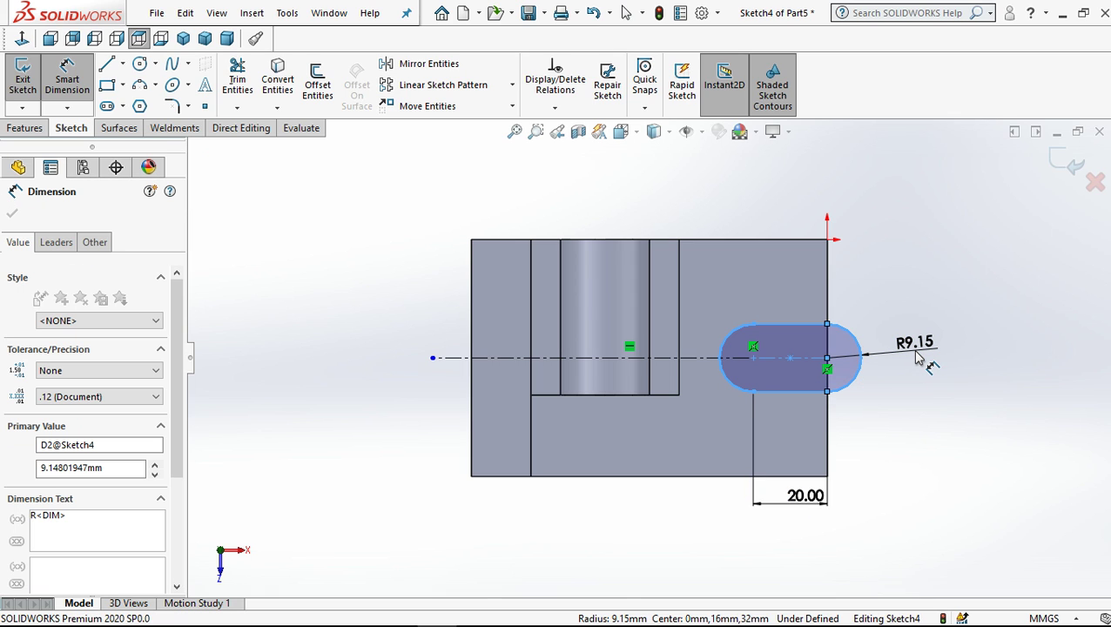
type("16")
key("Return")
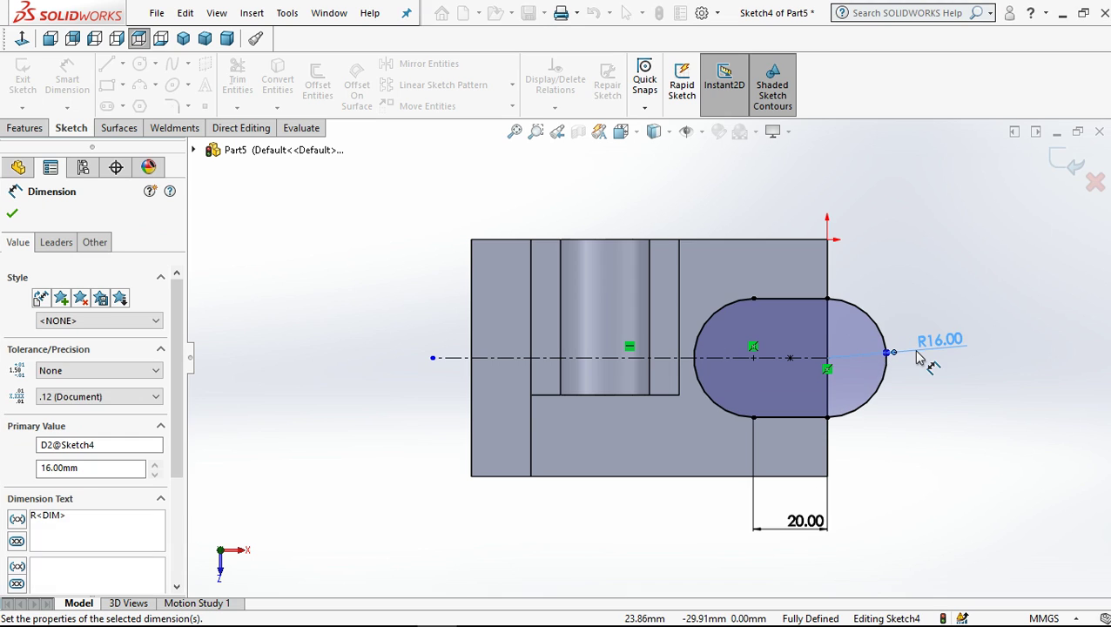
left_click(626, 12)
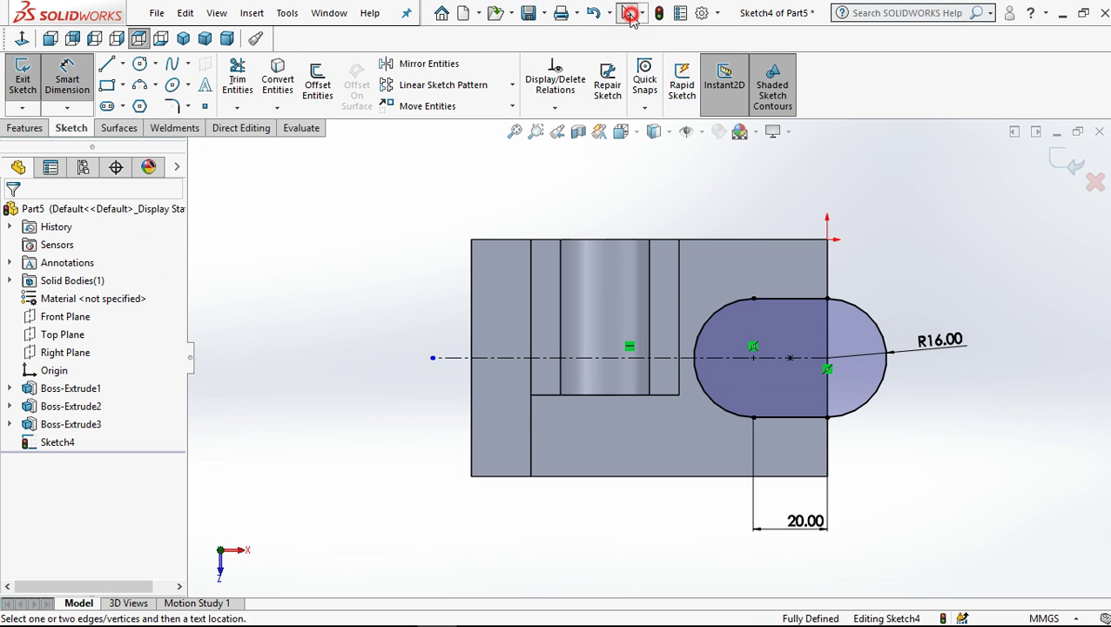
Exit and reopen the slot sketch, and trim away the end arc that extends beyond the base's free end edge
left_click(355, 439)
double_click(354, 439)
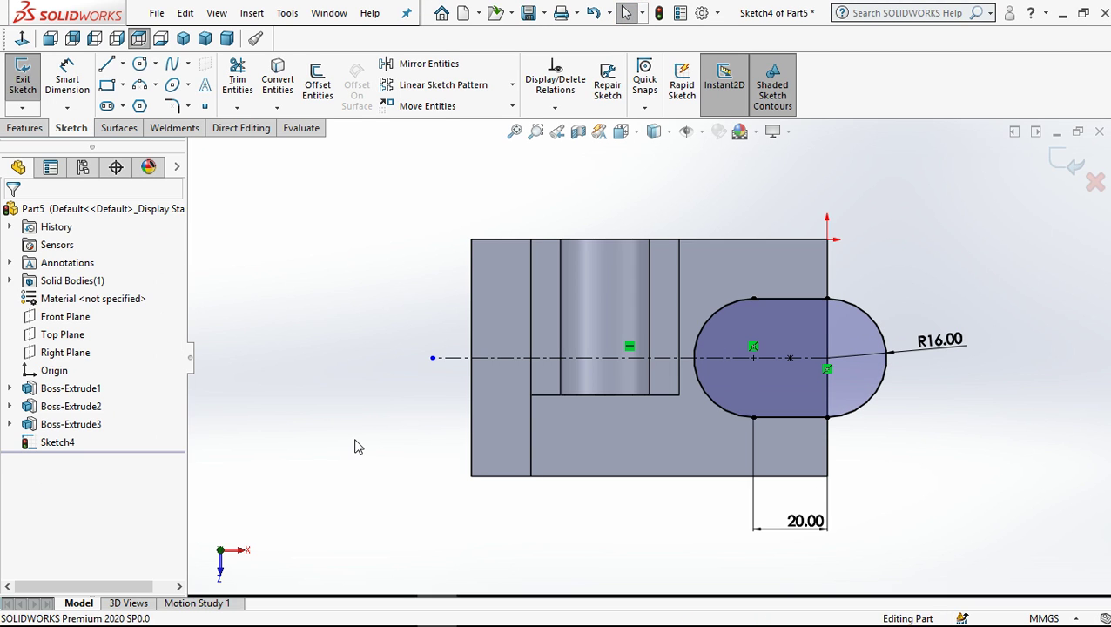
left_click(872, 322)
left_click(922, 253)
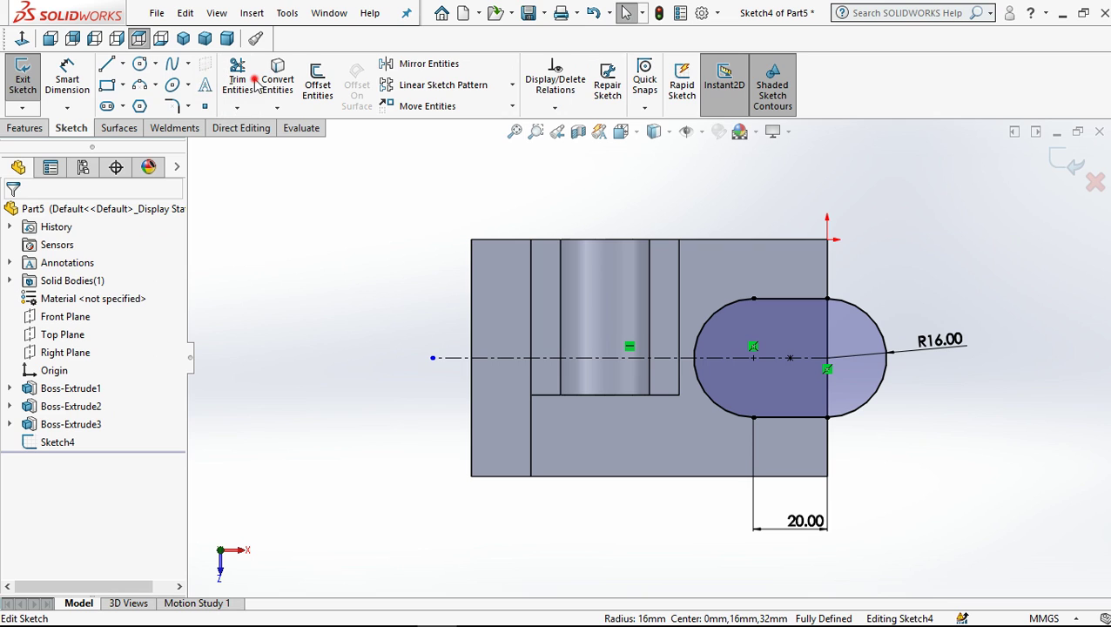
left_click(237, 79)
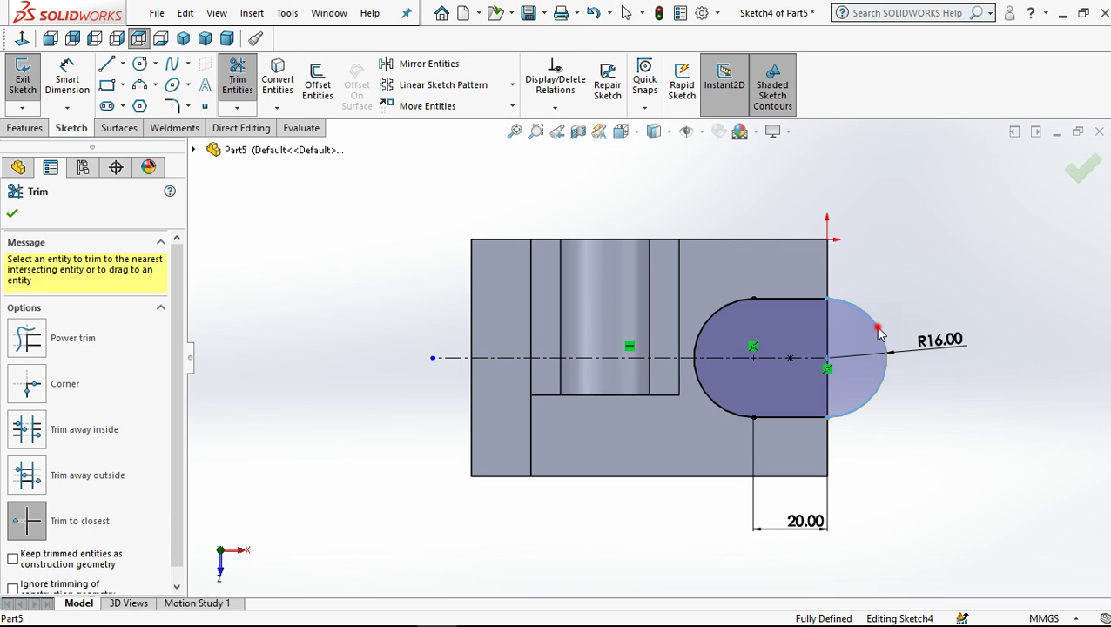
left_click(882, 336)
left_click(582, 324)
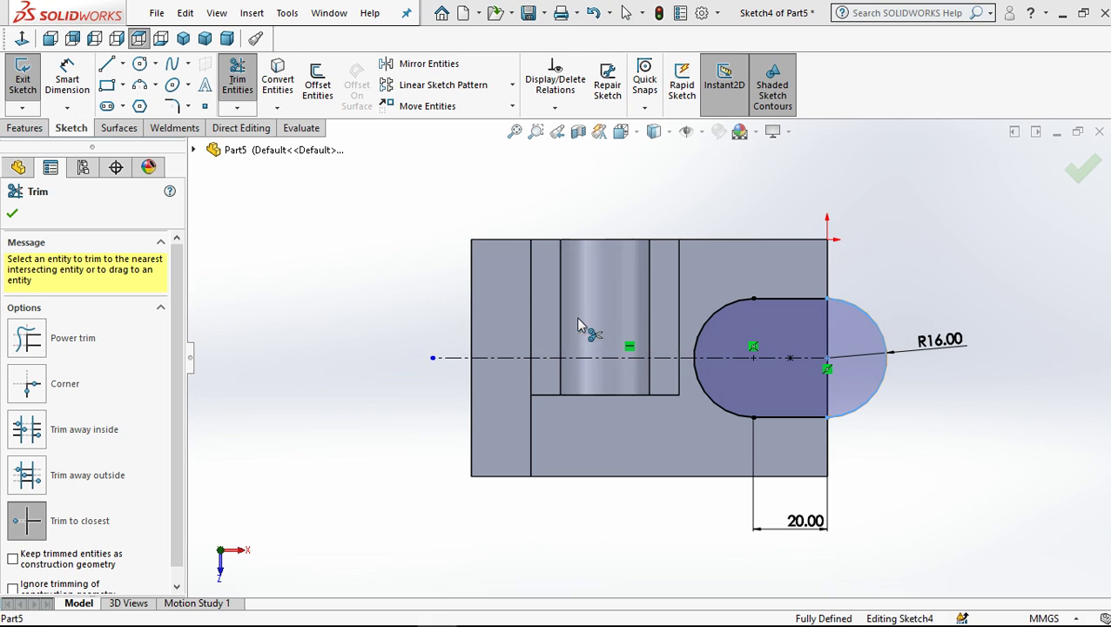
left_click(626, 13)
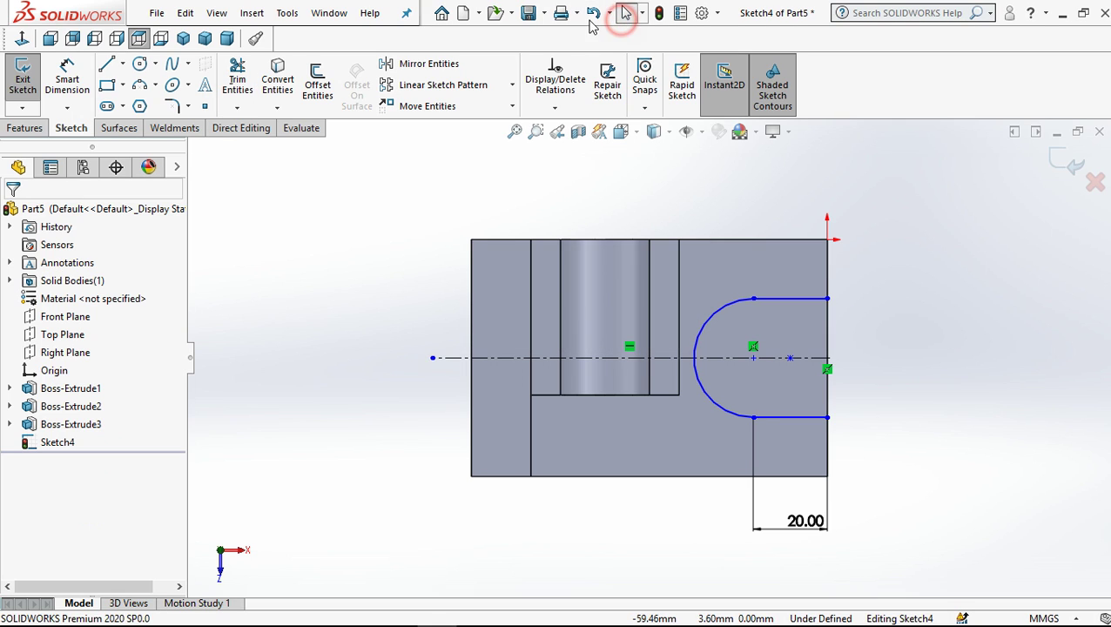
Close the trimmed slot's open end with a vertical line along the base's free end edge
key("l")
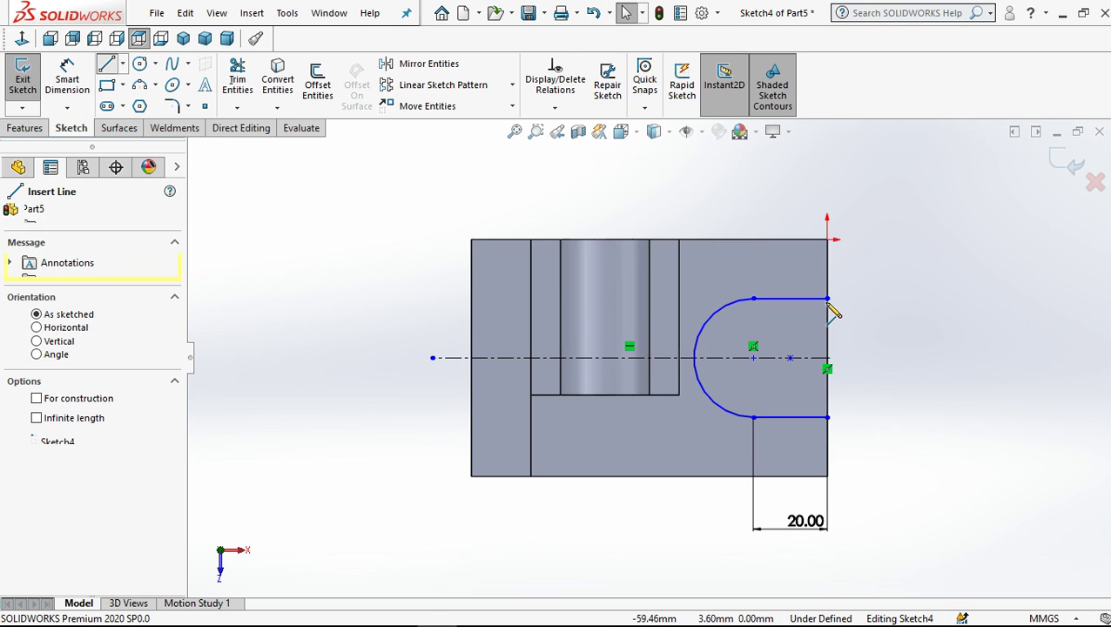
left_click(827, 418)
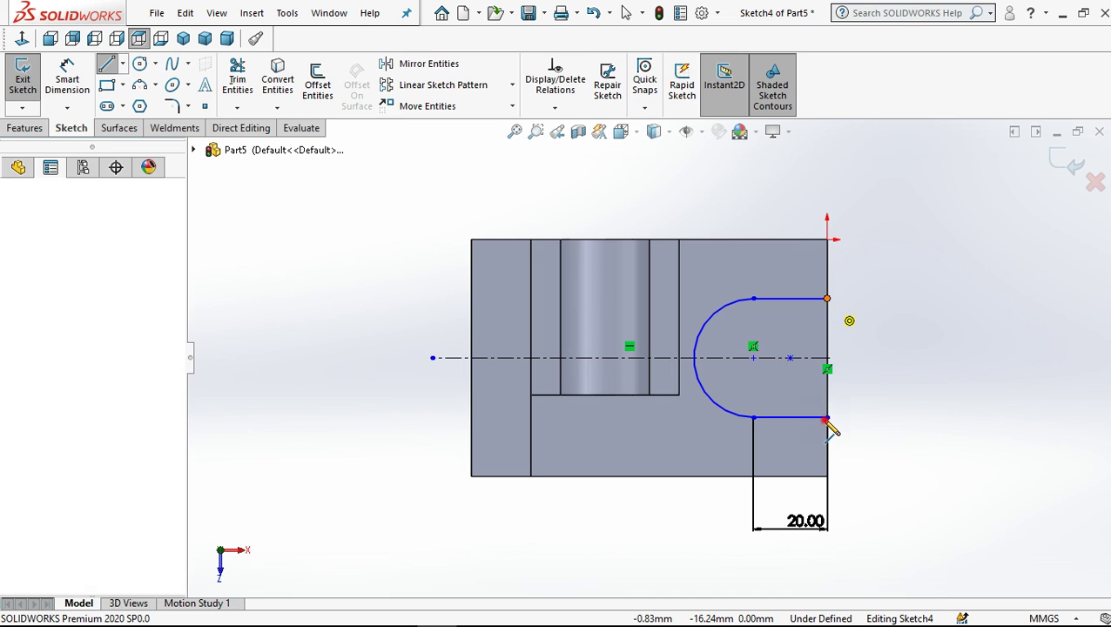
left_click(828, 299)
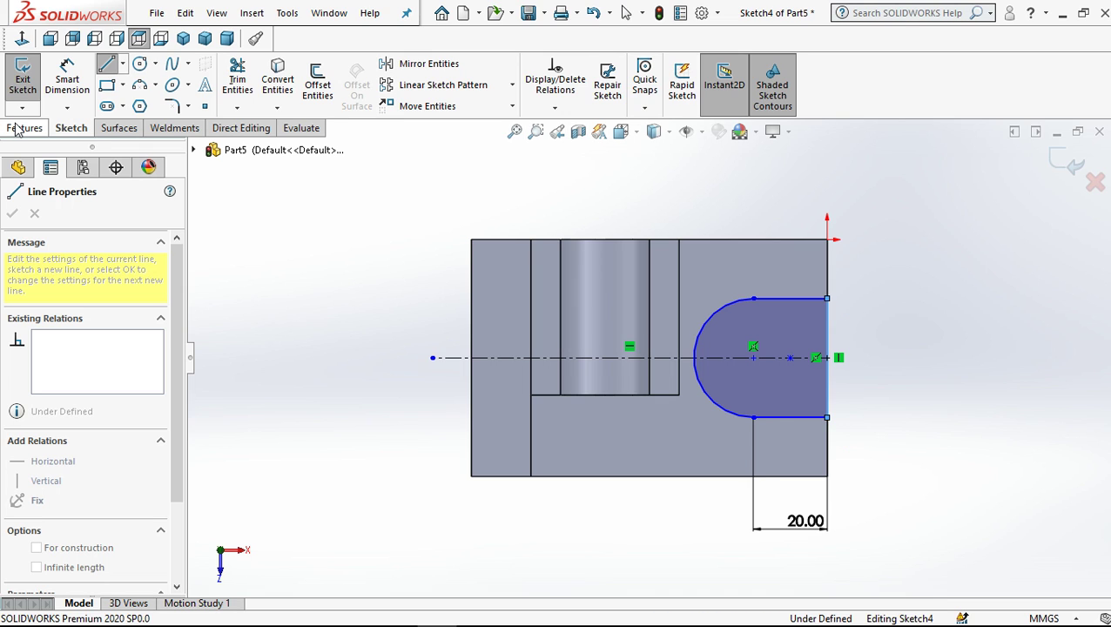
Try to dimension the slot's lower side from the base's lower long edge, and undo the closing line and the arc trim
left_click(67, 81)
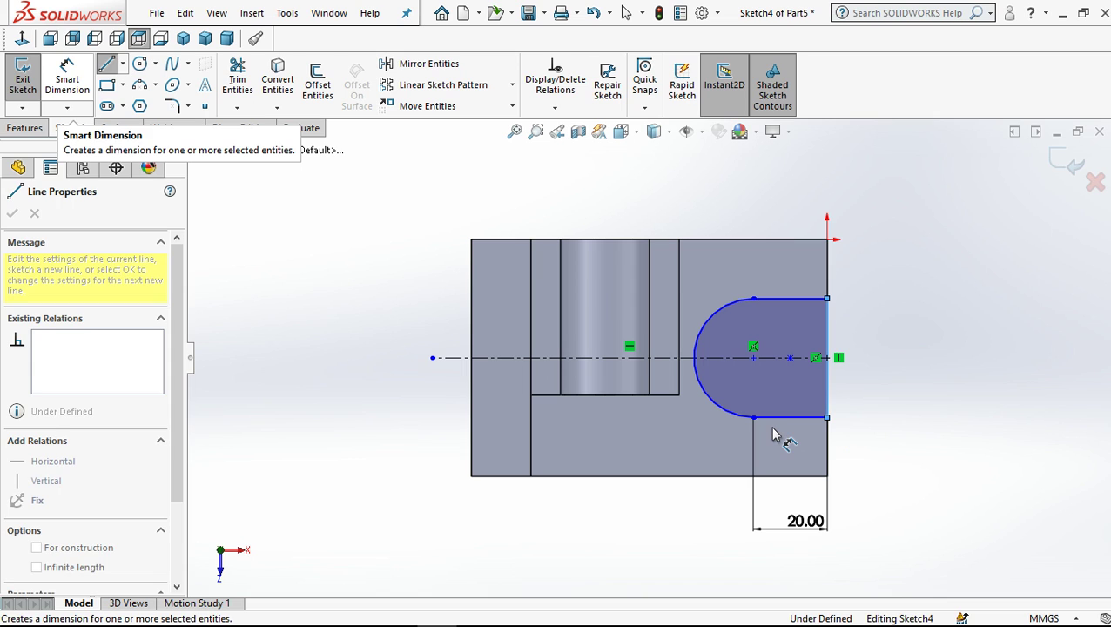
left_click(814, 419)
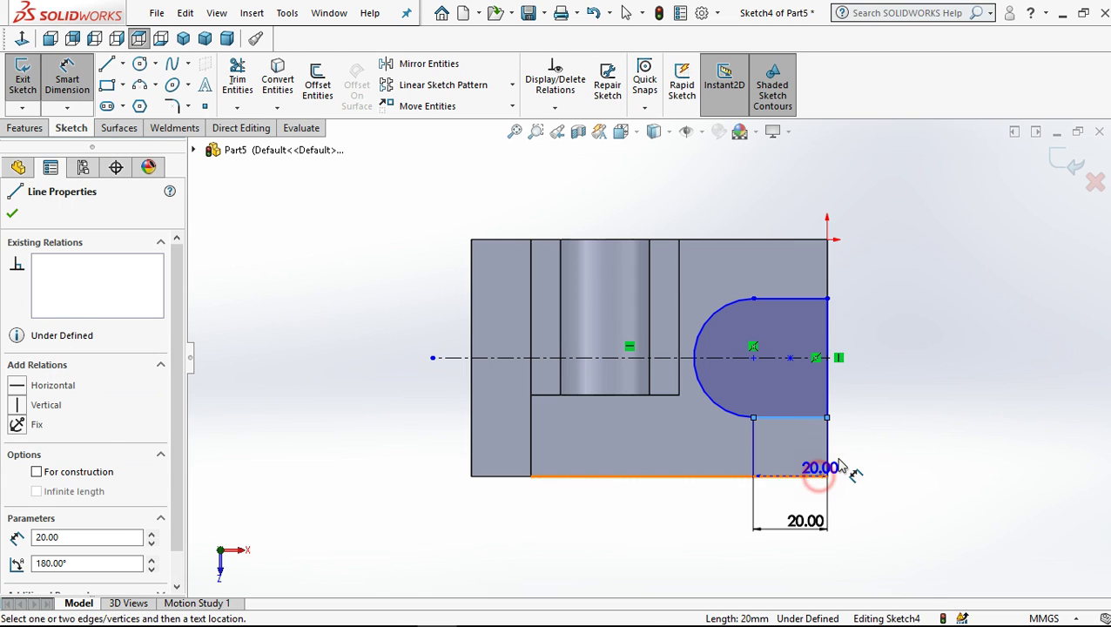
left_click(823, 475)
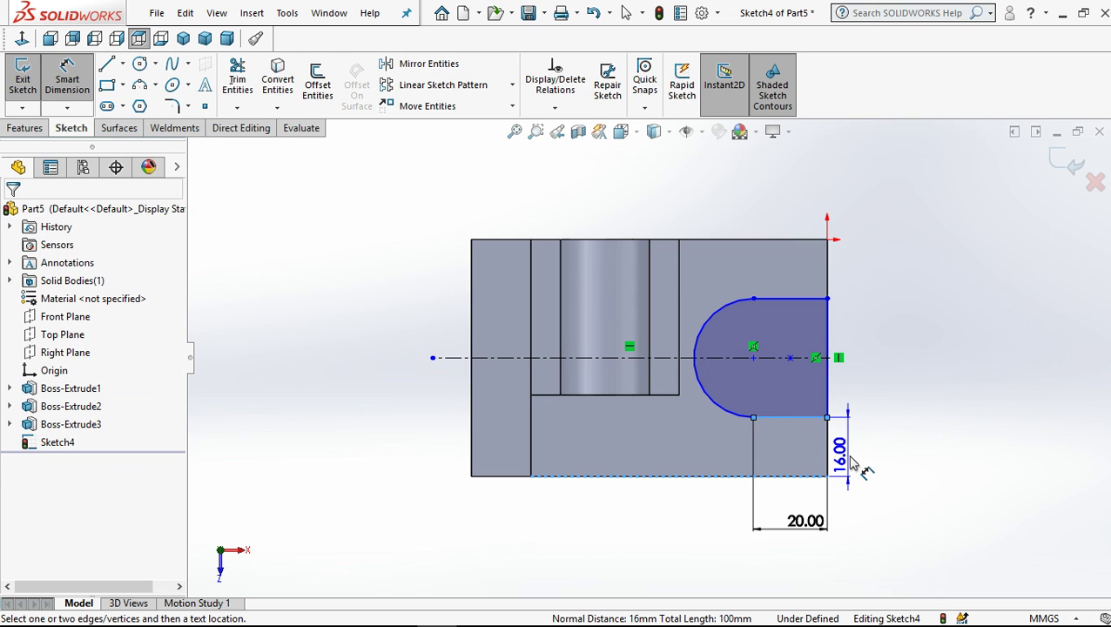
left_click(626, 12)
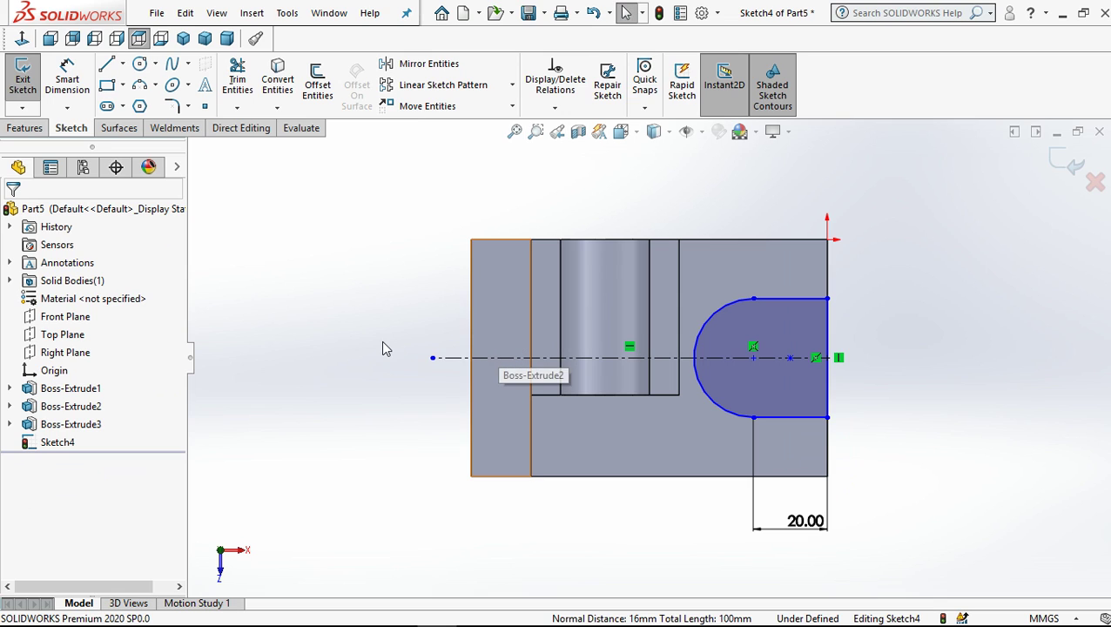
left_click(950, 244)
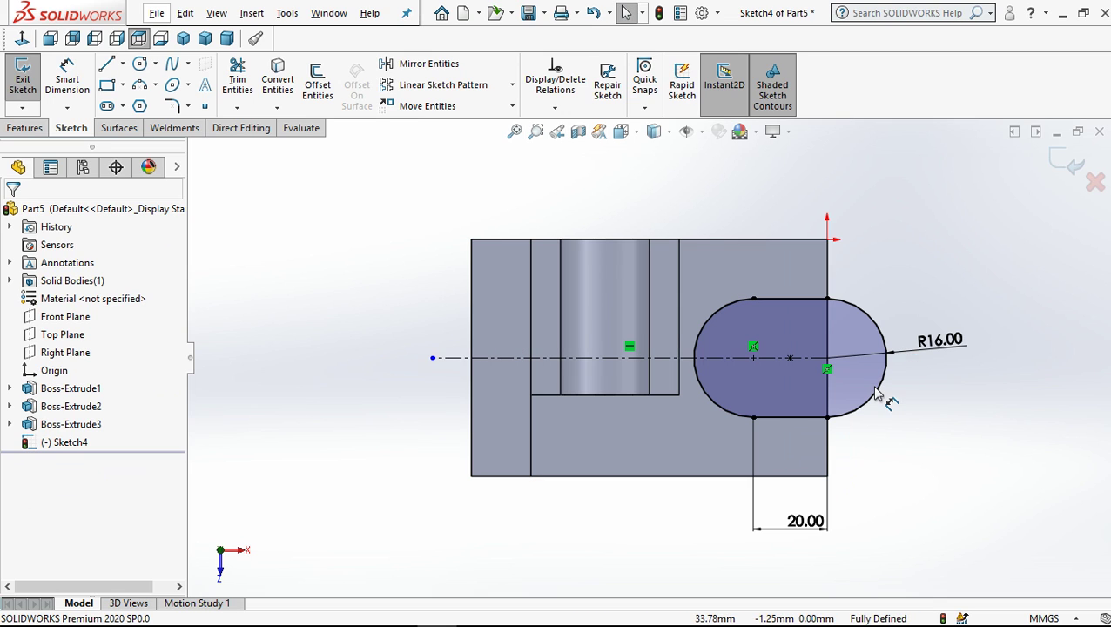
Delete the radius dimension from the slot's outer end arc
scroll(855, 261, "up", 2)
scroll(855, 260, "down", 2)
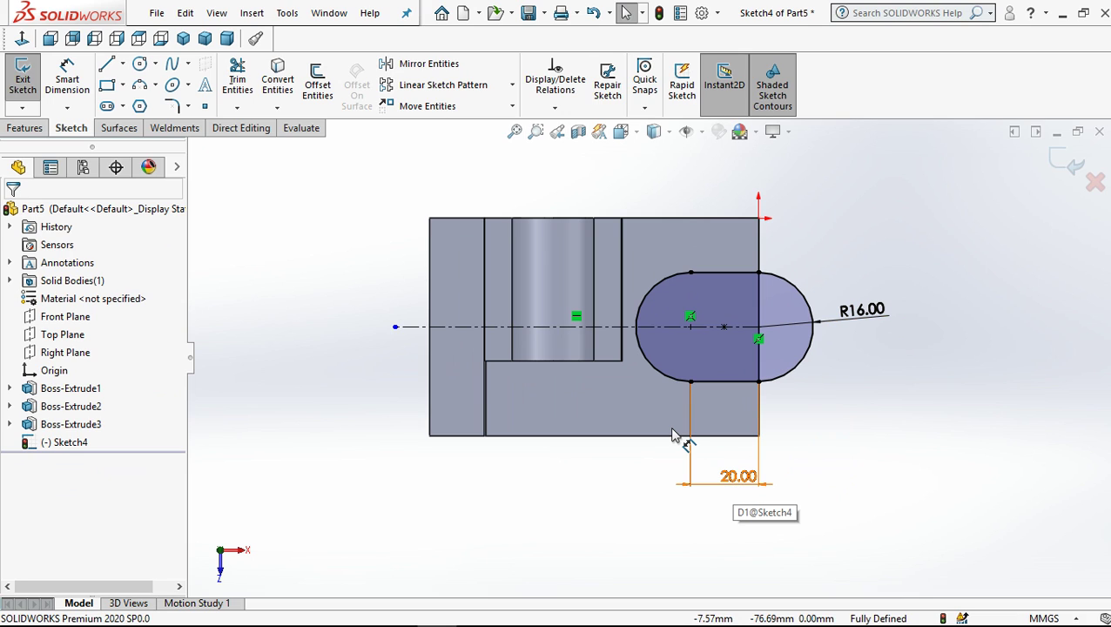
left_click(68, 76)
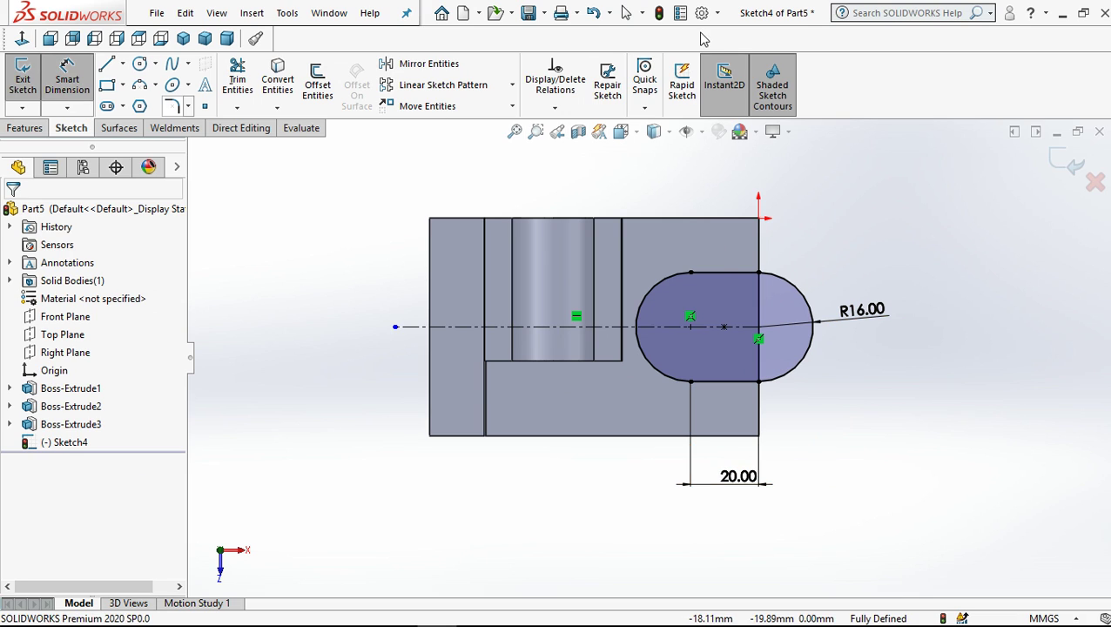
left_click(626, 13)
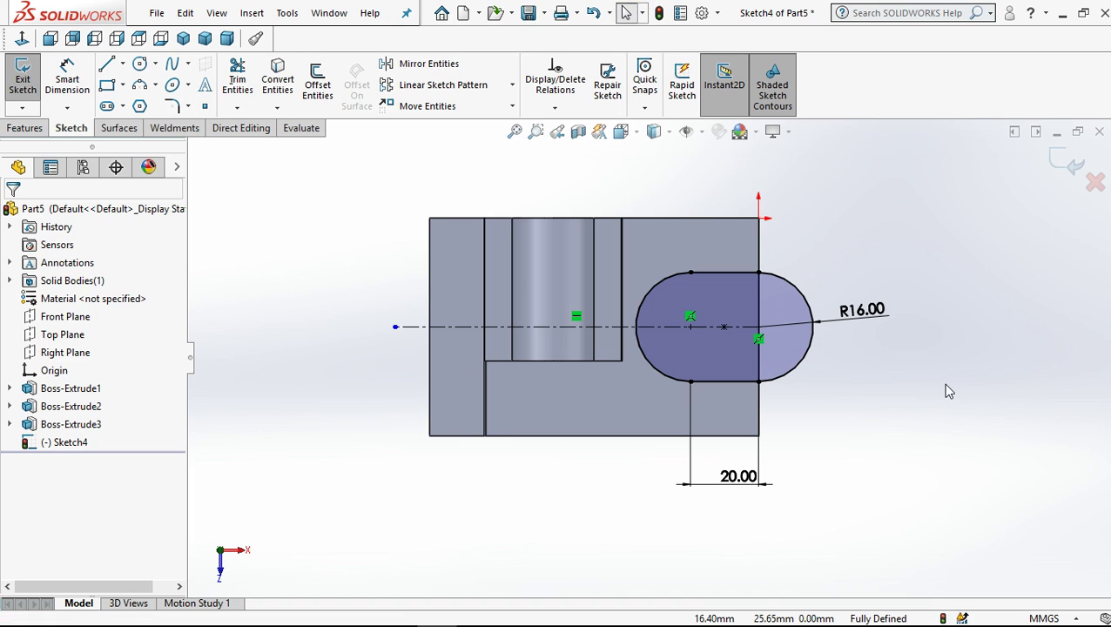
left_click(879, 322)
right_click(880, 322)
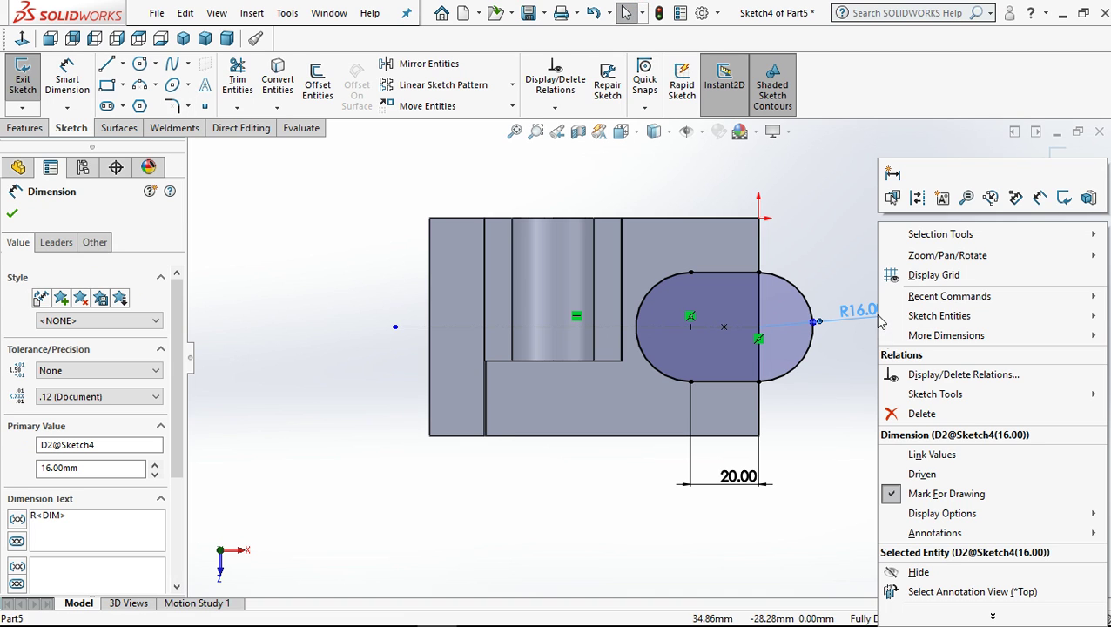
left_click(897, 406)
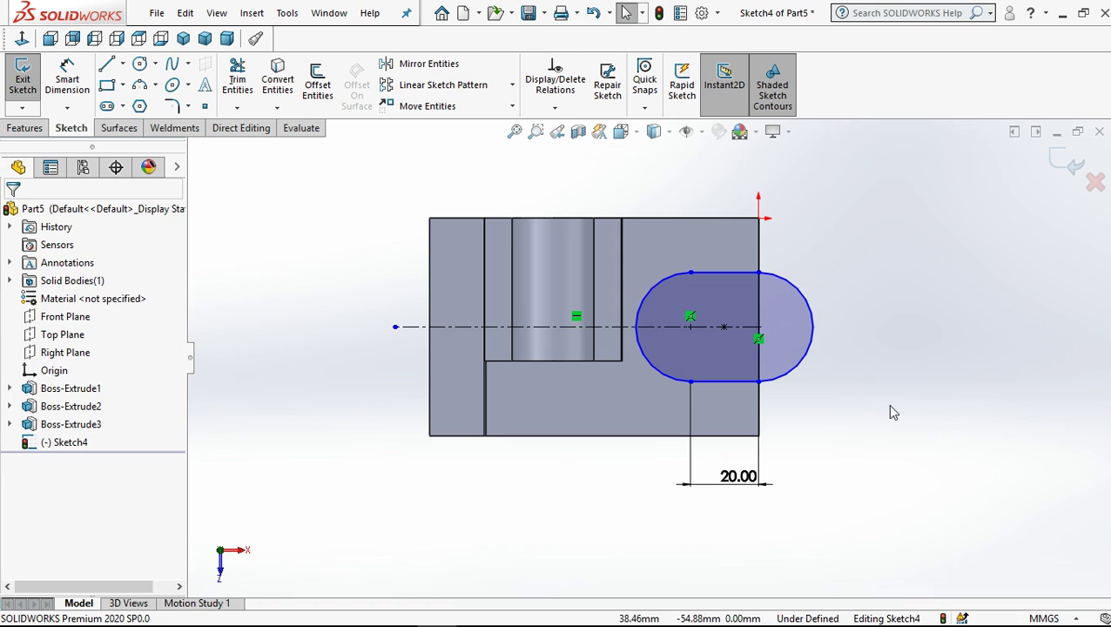
Dimension the distance between the slot's lower straight side and the base's lower long edge as 24 mm, and check the end arc's radius
left_click(67, 78)
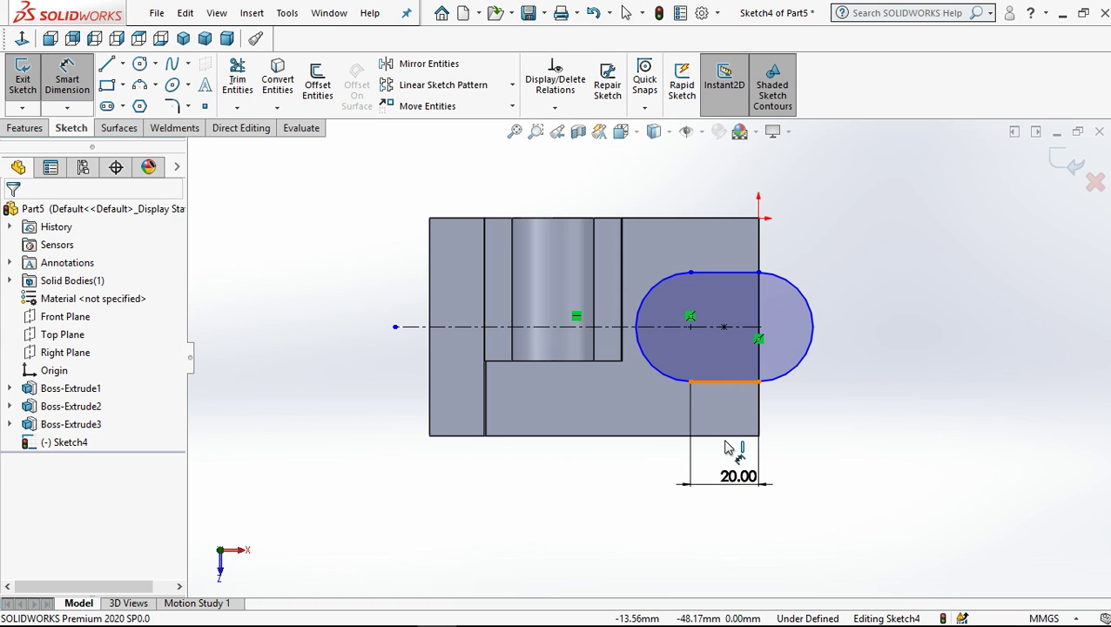
left_click(714, 382)
left_click(728, 437)
left_click(801, 427)
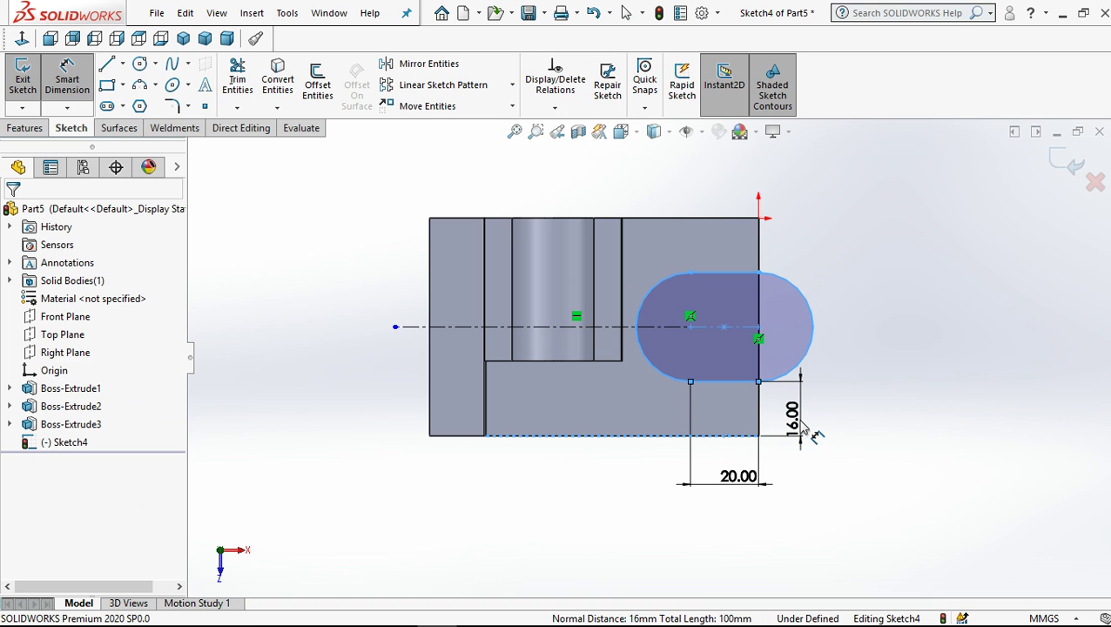
type("20")
key("Return")
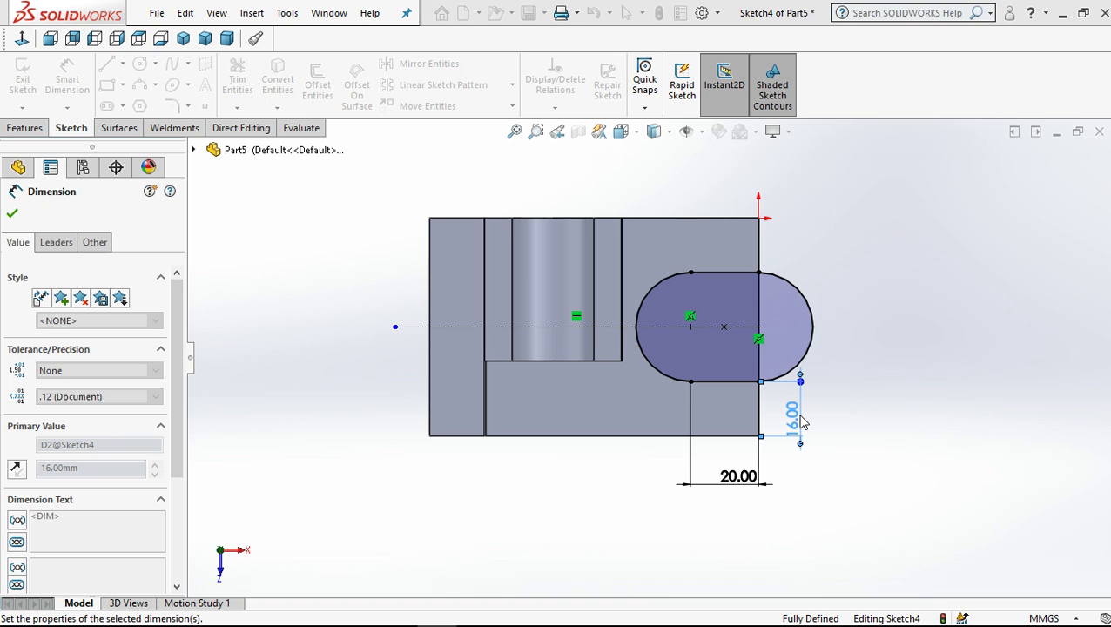
left_click(861, 255)
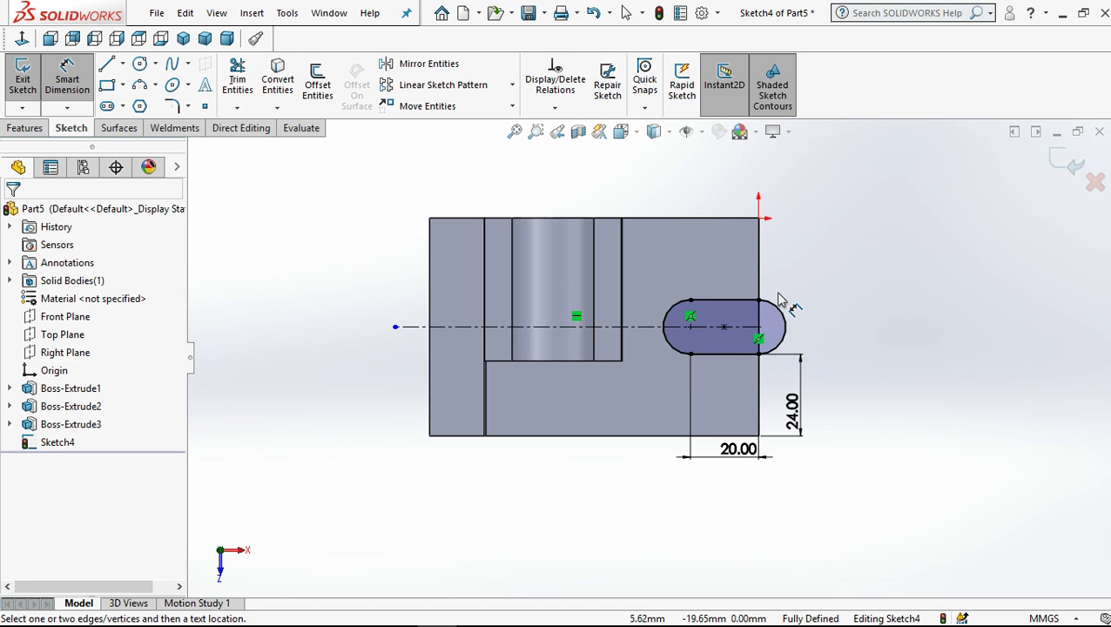
left_click(778, 317)
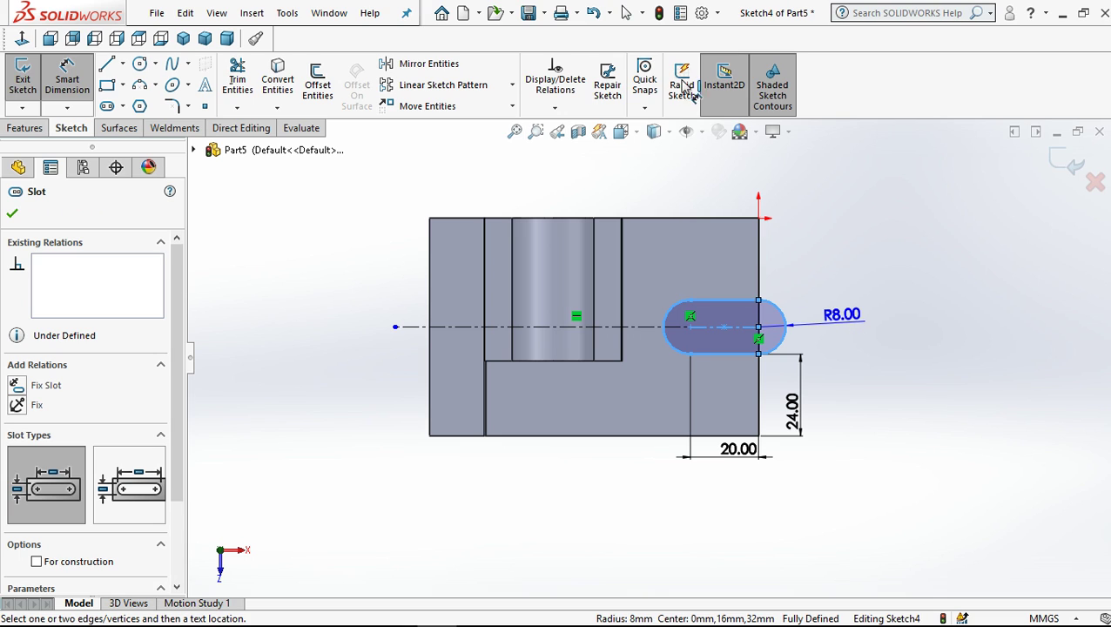
Trim away the slot's outer end arc beyond the base's free end edge, accepting the loss of the slot entity
left_click(626, 12)
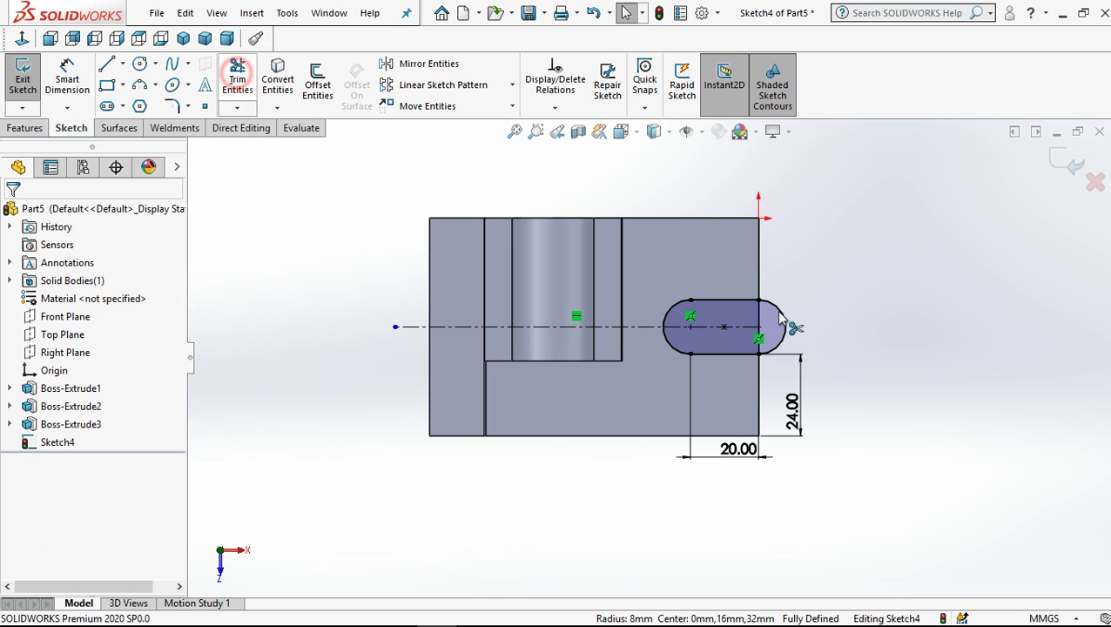
left_click(239, 80)
left_click(781, 324)
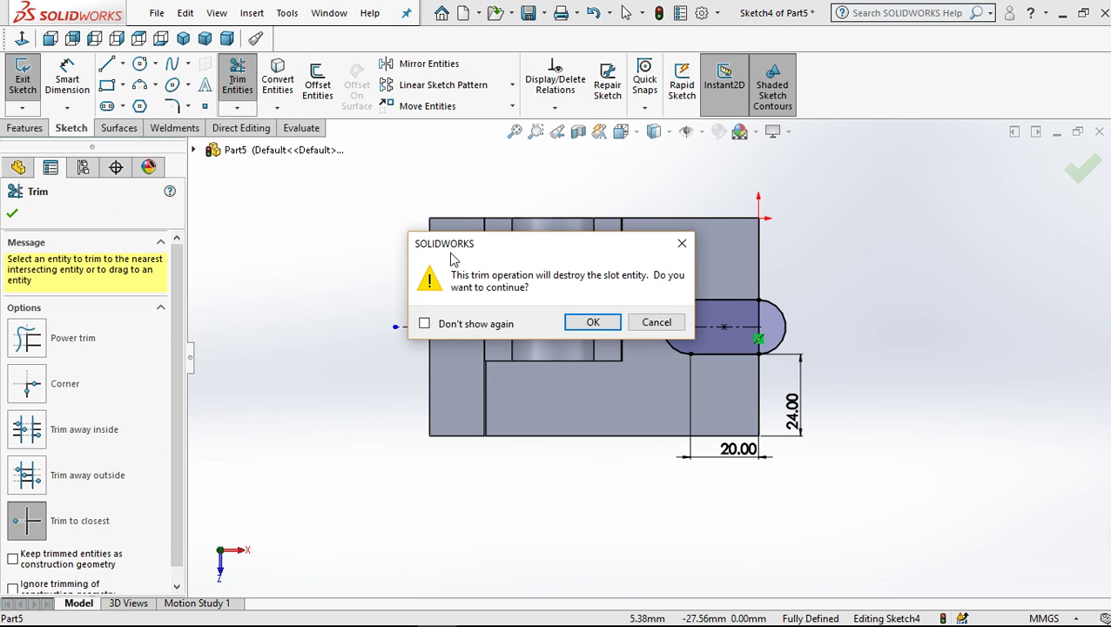
left_click(571, 322)
Dimension the distance between the slot's two straight sides as 16 mm
right_click_drag(754, 347, 753, 318)
left_click(754, 301)
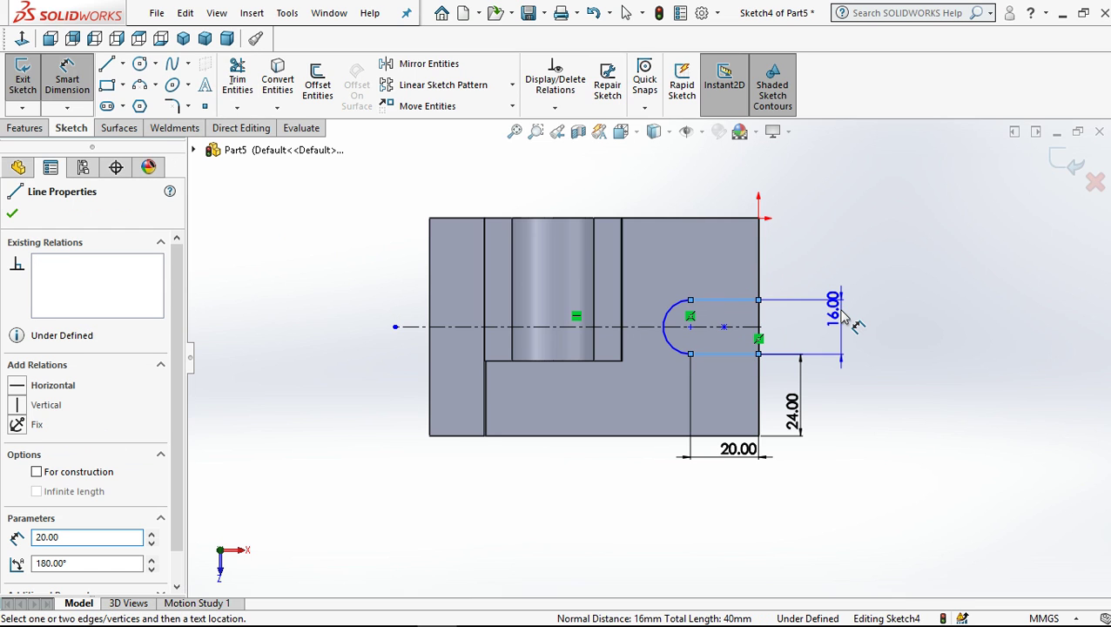
left_click(843, 318)
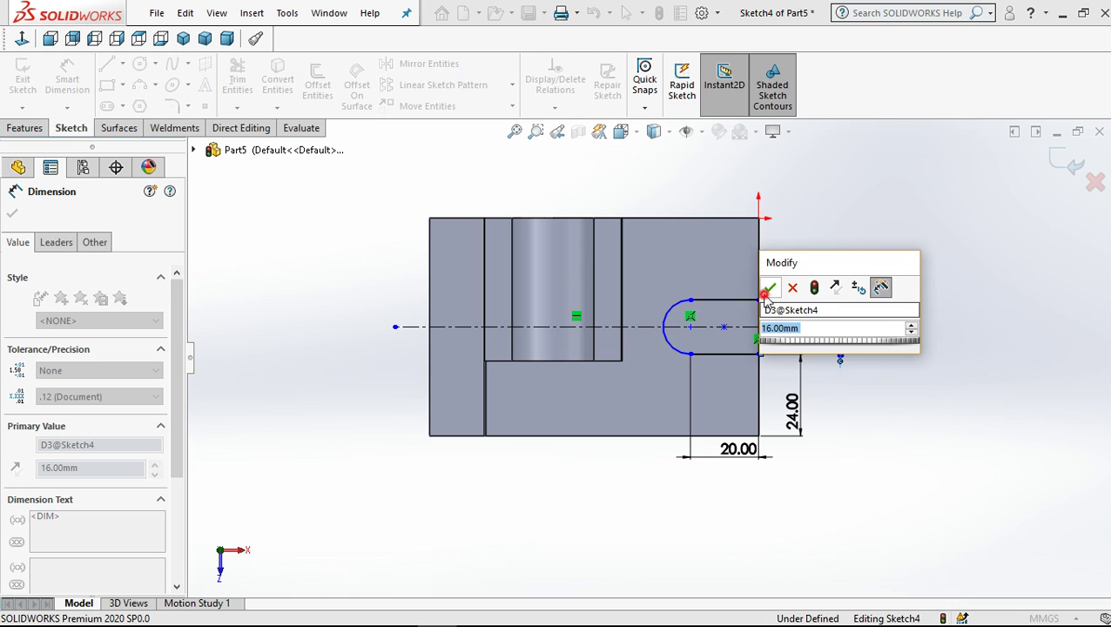
left_click(769, 289)
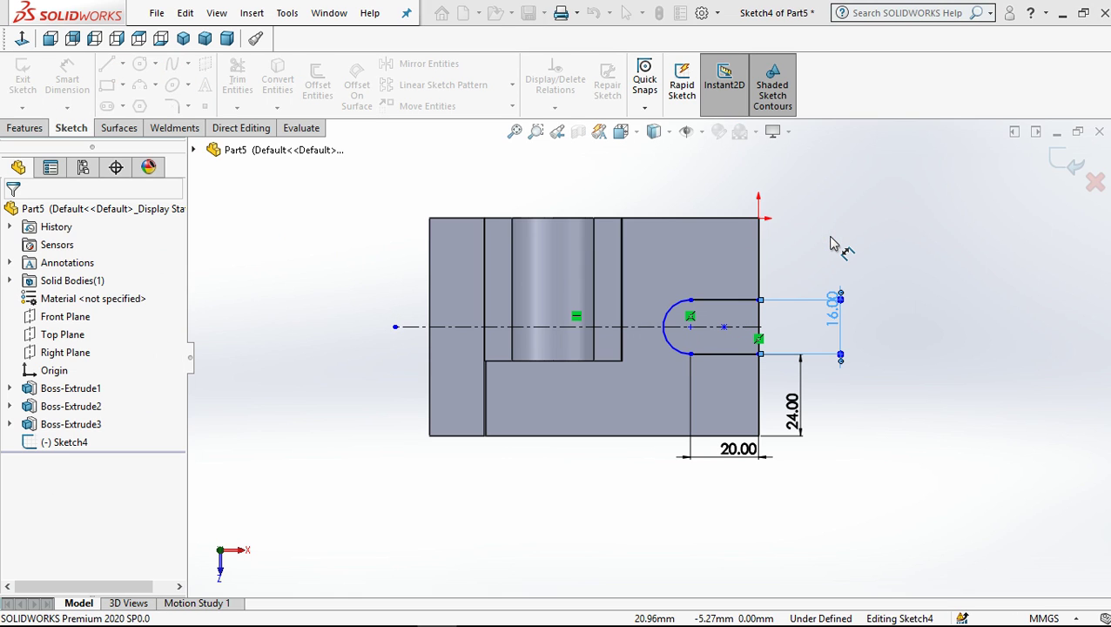
Close the slot profile's open end with a vertical line joining the free ends of its two straight sides
scroll(667, 305, "down", 2)
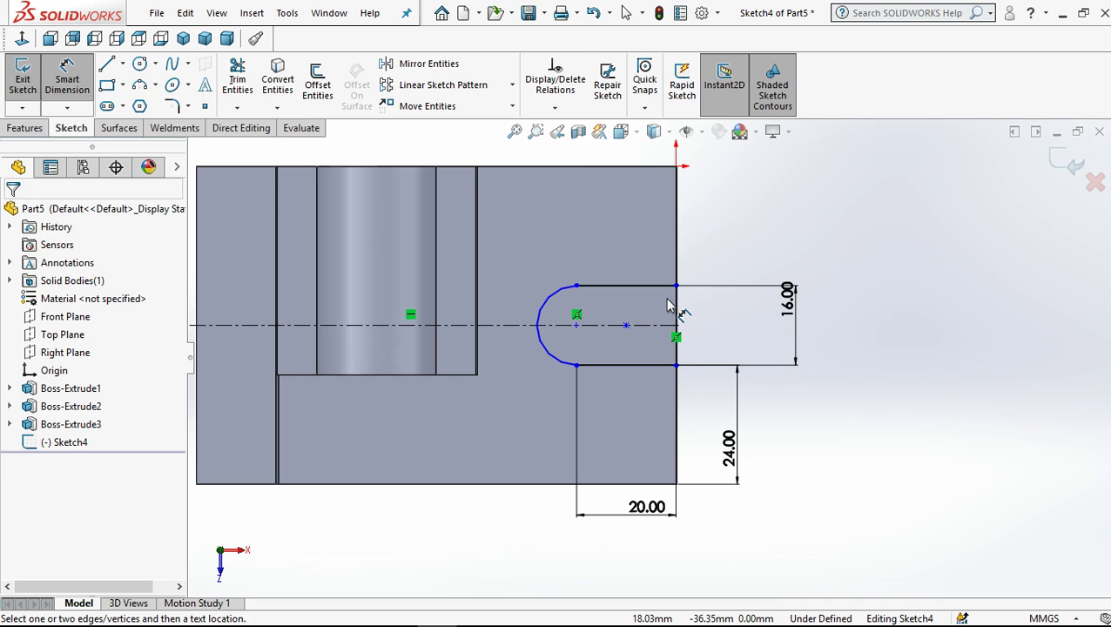
key("l")
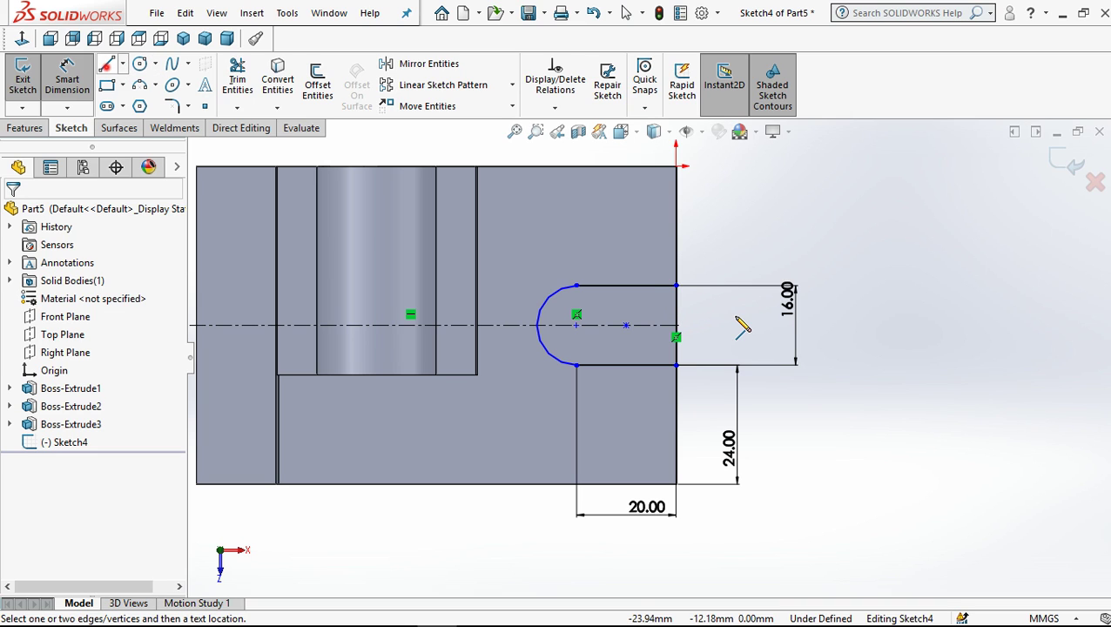
left_click(677, 285)
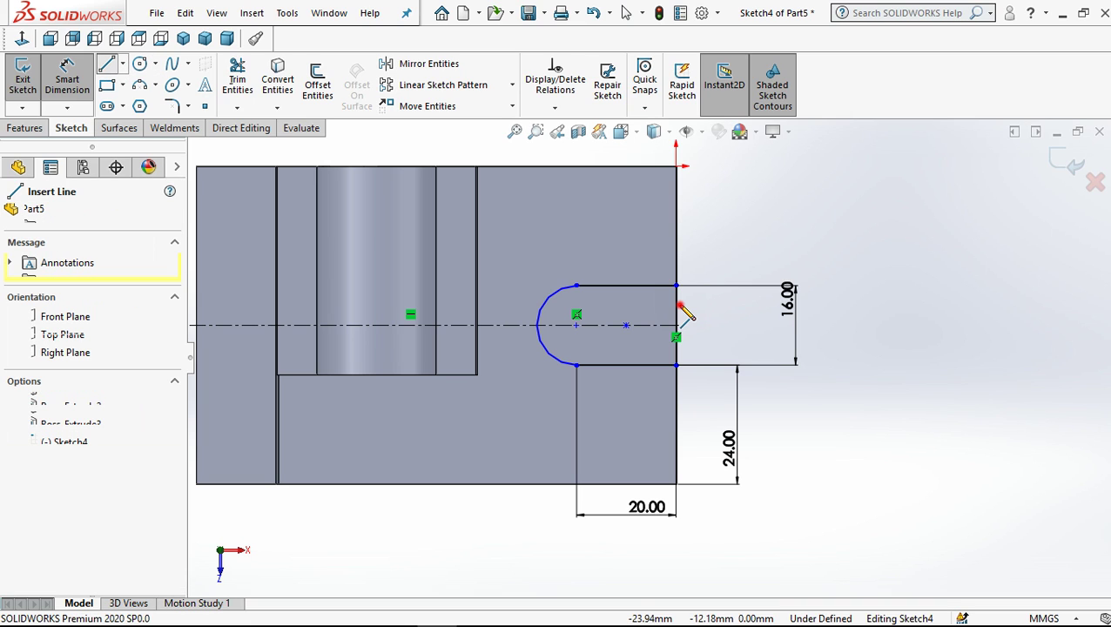
left_click(676, 366)
double_click(676, 367)
key("z")
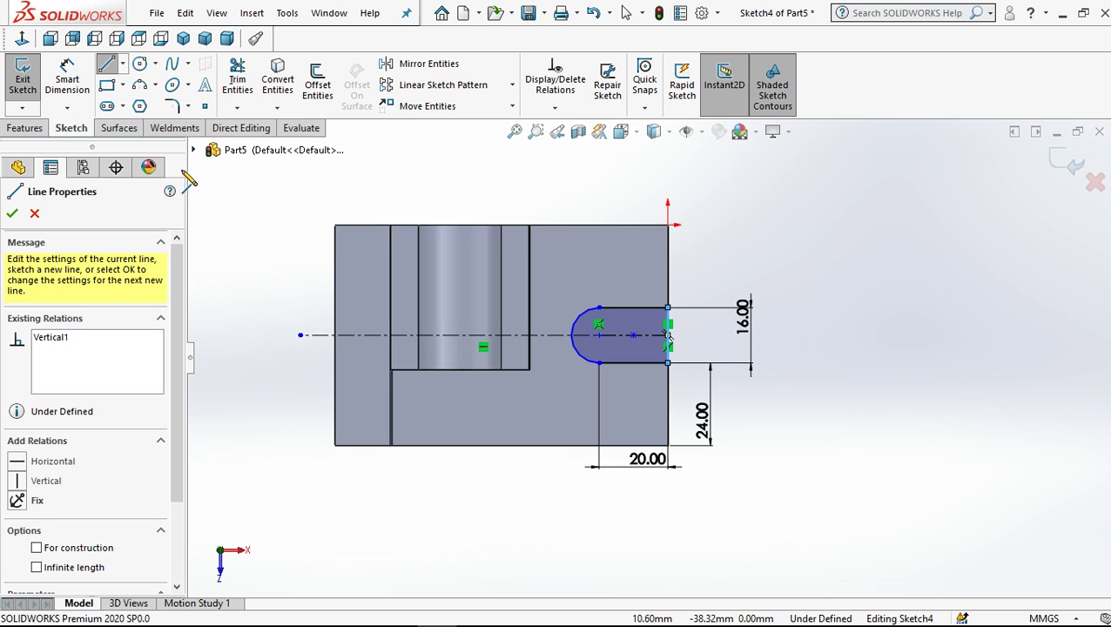
Cut the closed slot profile through the base with an Extruded Cut set to Through All
left_click(26, 128)
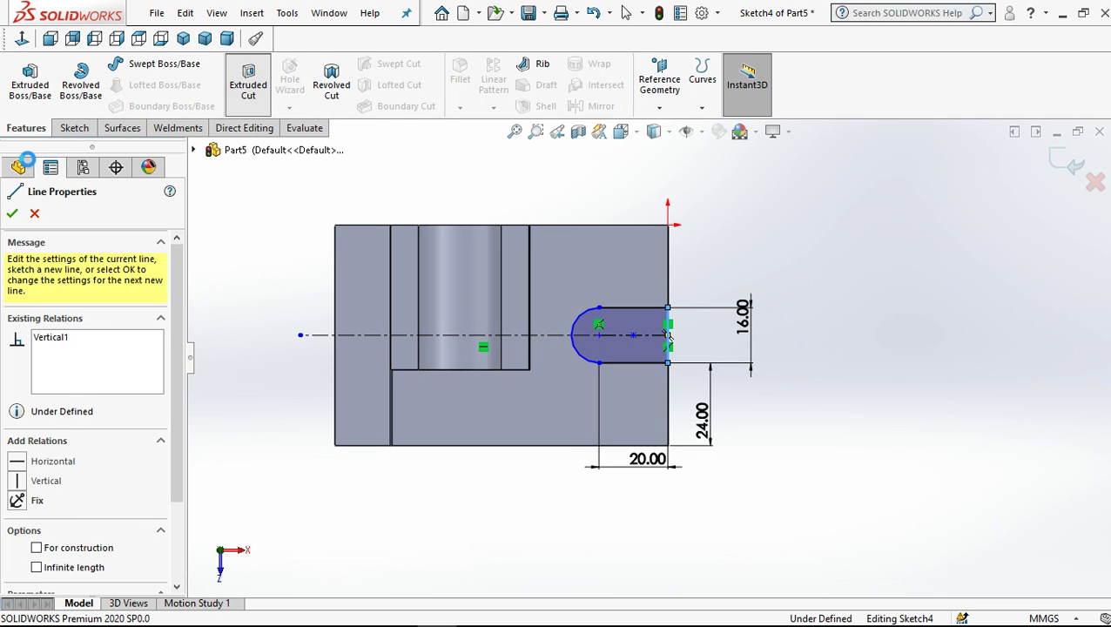
left_click(248, 85)
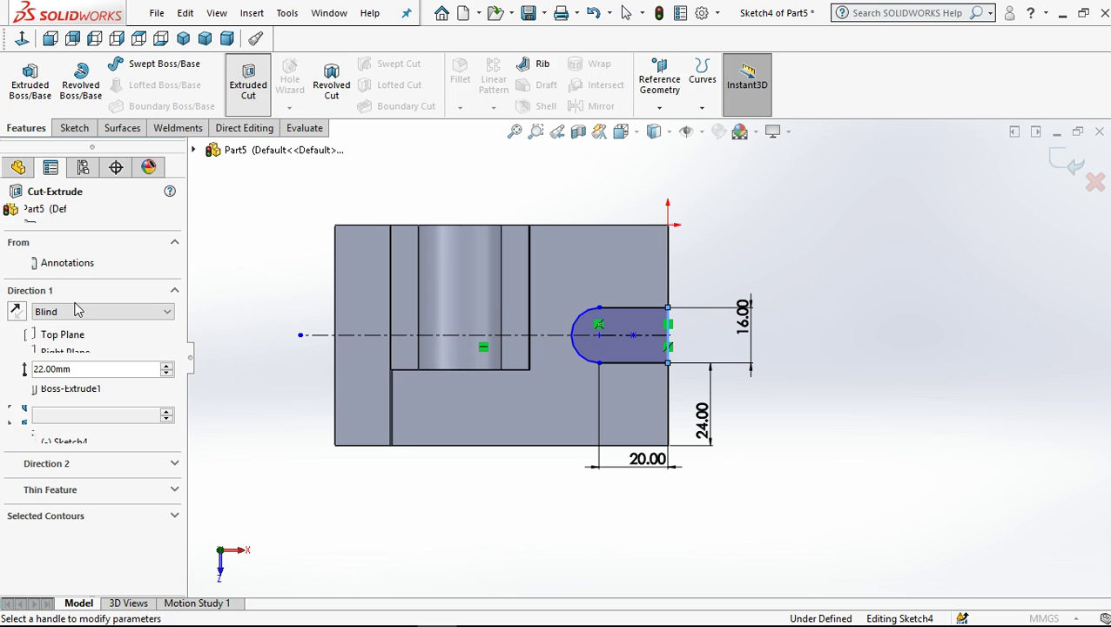
left_click(82, 311)
left_click(70, 324)
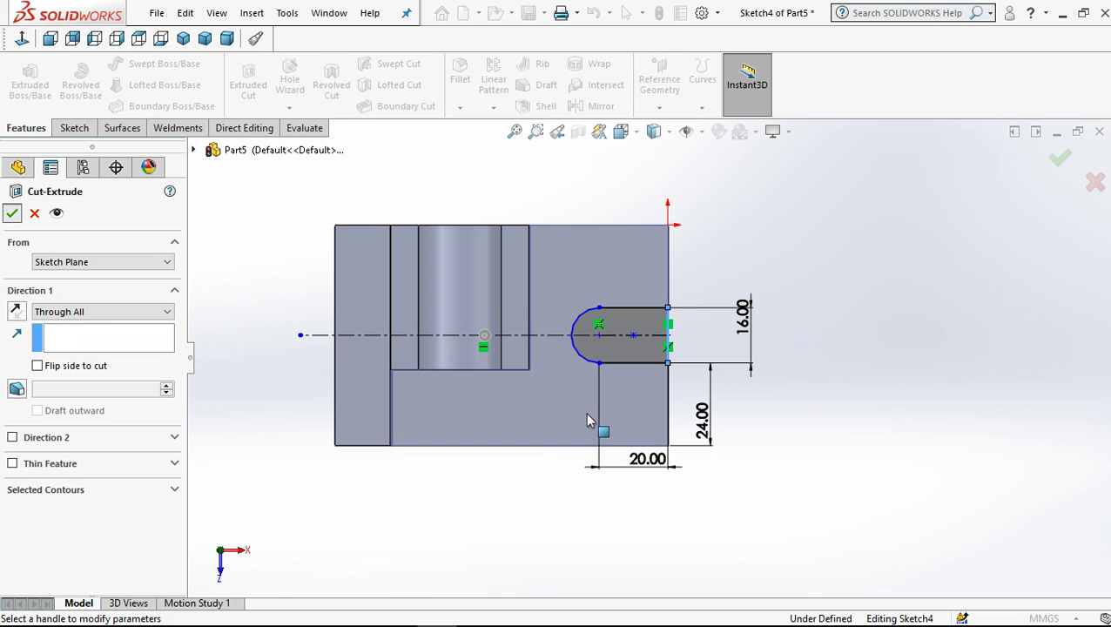
key("Return")
middle_click_drag(742, 284, 764, 386)
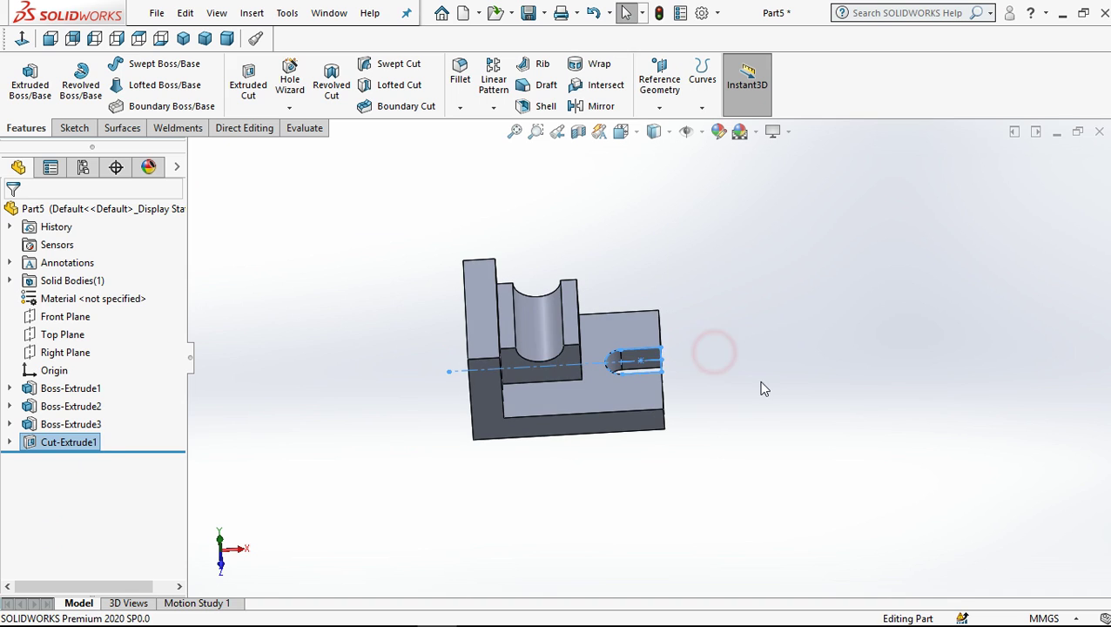
On the bracket's L-shaped side face, sketch a sloping line from the base's free upper corner to the grooved block's near top corner
middle_click_drag(550, 280, 561, 379)
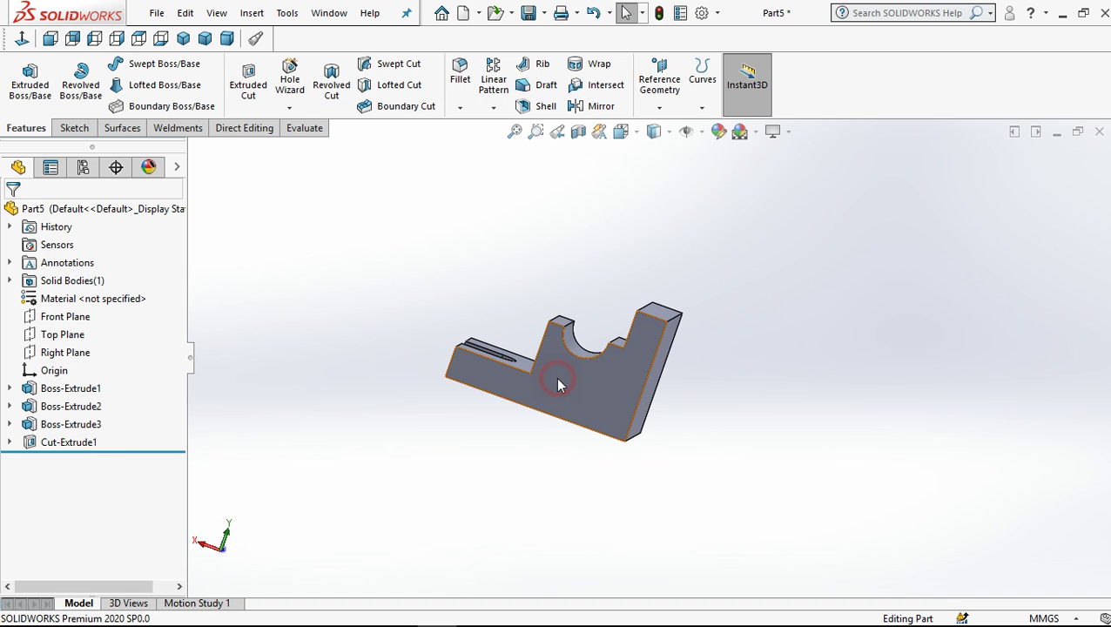
left_click(607, 354)
left_click(630, 330)
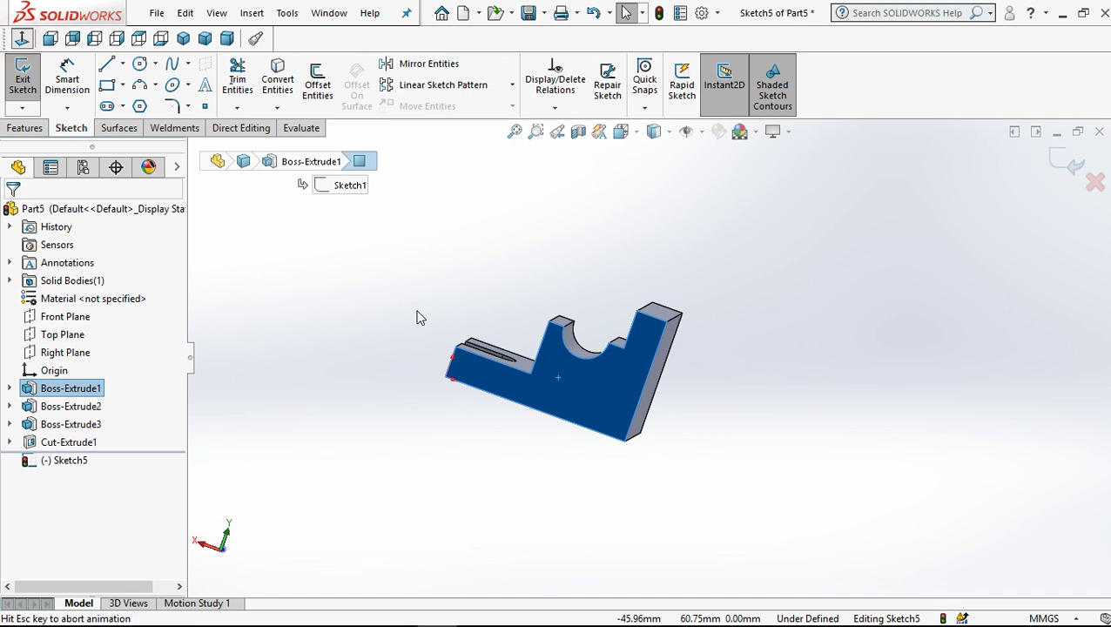
left_click(475, 338)
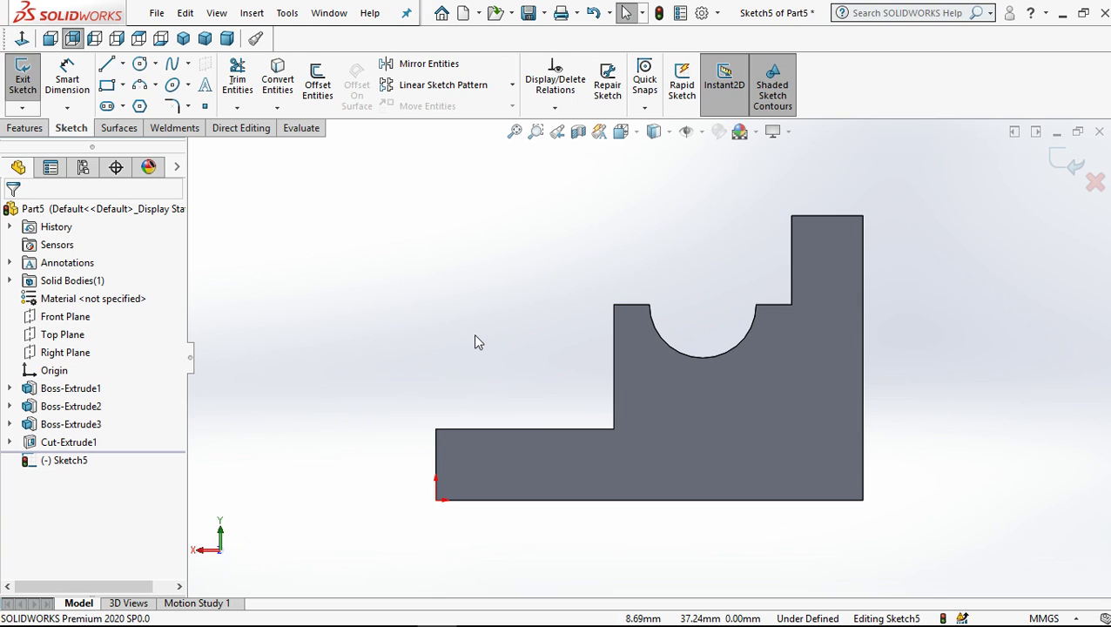
left_click(339, 346)
left_click(109, 67)
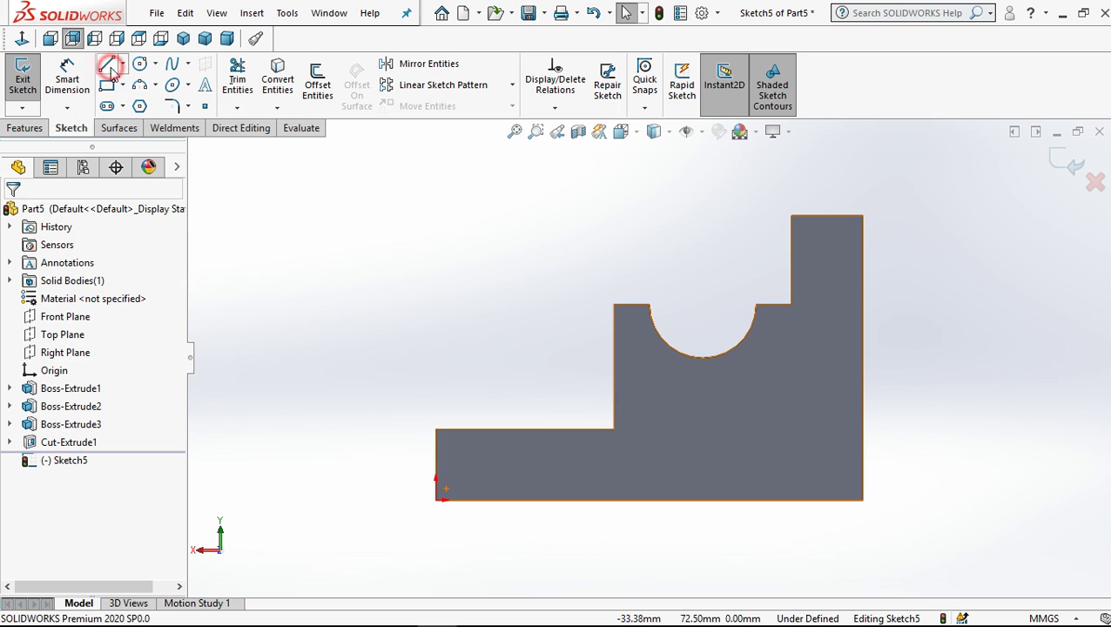
left_click(436, 429)
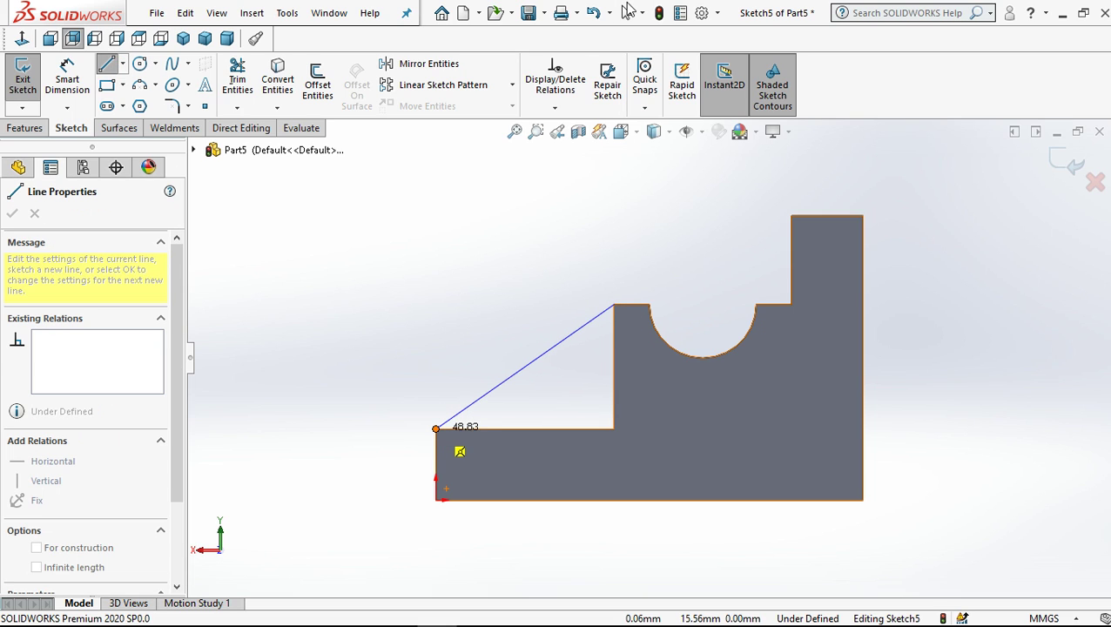
left_click(624, 15)
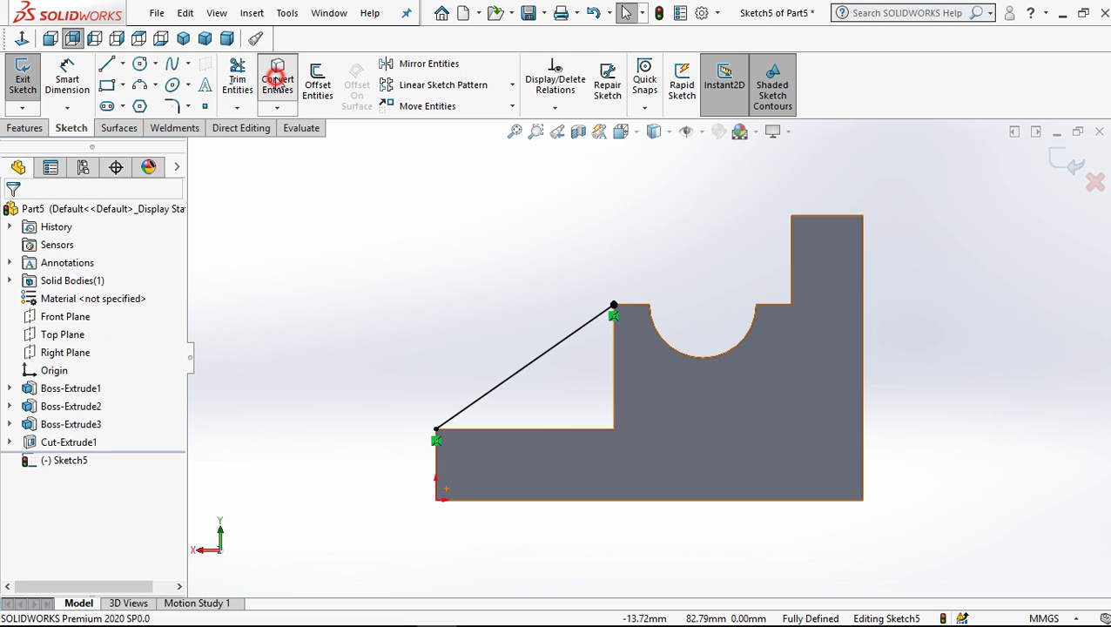
Convert the base's top edge and the block's vertical edge into sketch lines to close the triangular rib profile
left_click(580, 430)
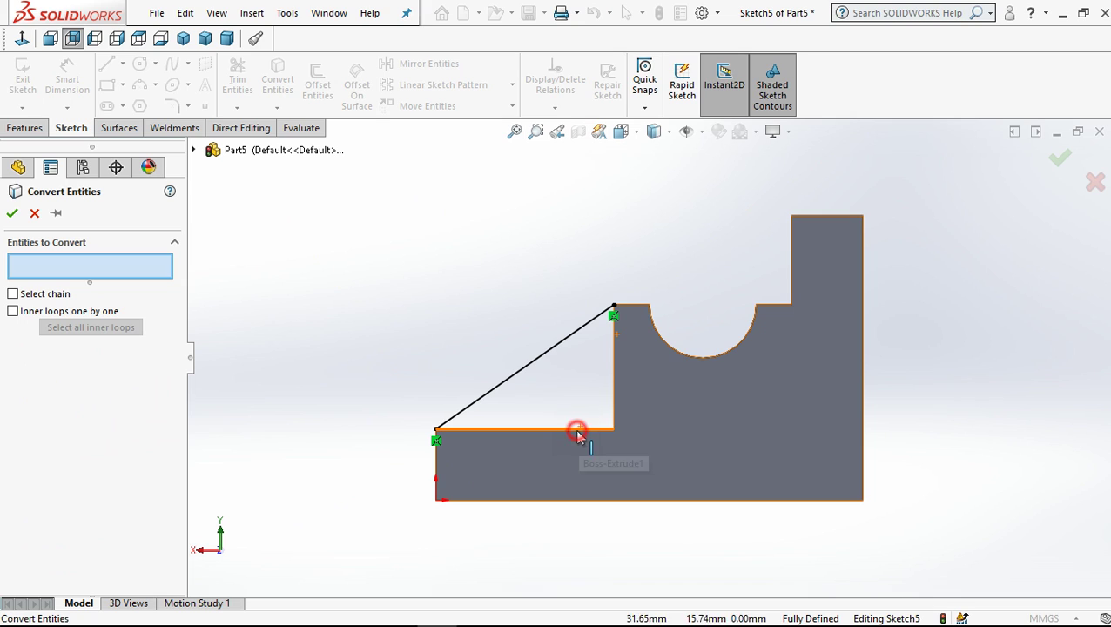
left_click(615, 395)
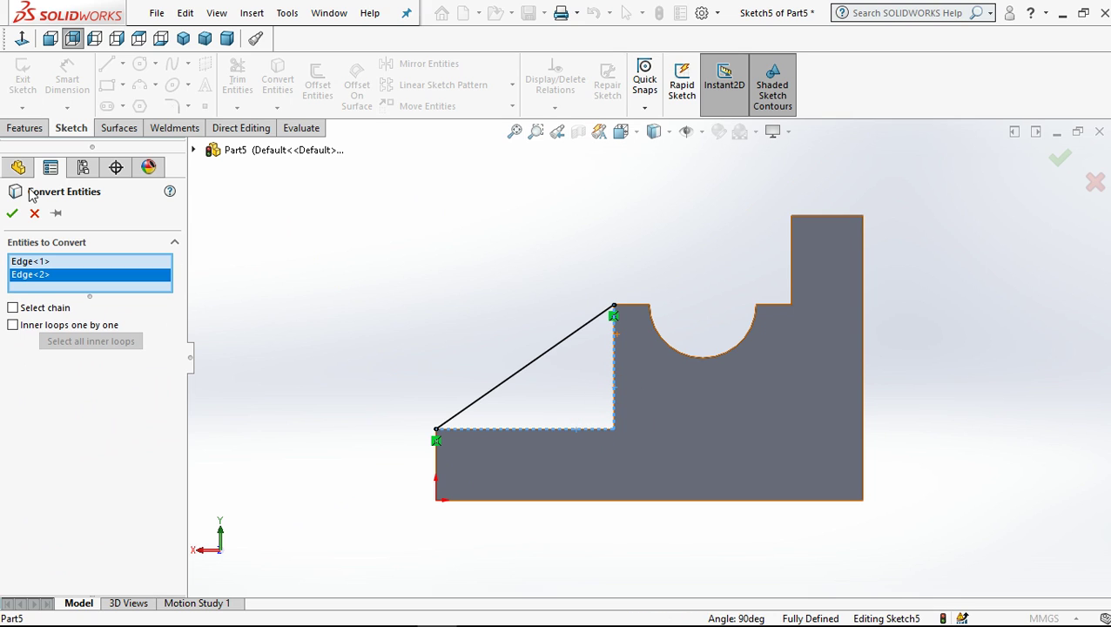
left_click(12, 214)
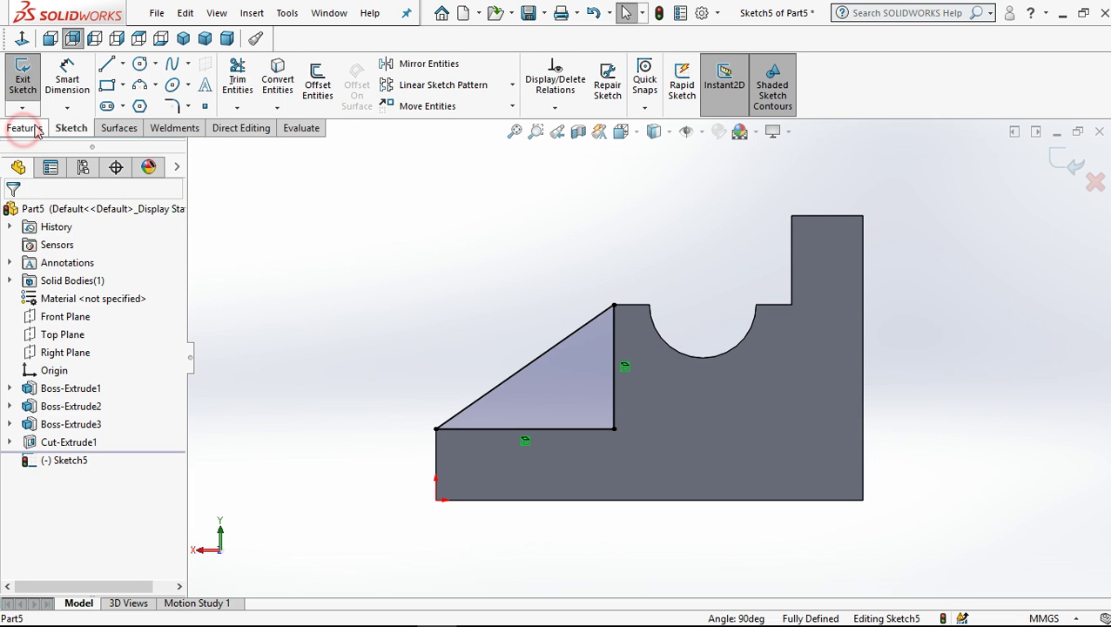
Extrude the triangular rib profile 12 mm with the direction reversed so that it runs inward over the base
left_click(24, 129)
left_click(44, 92)
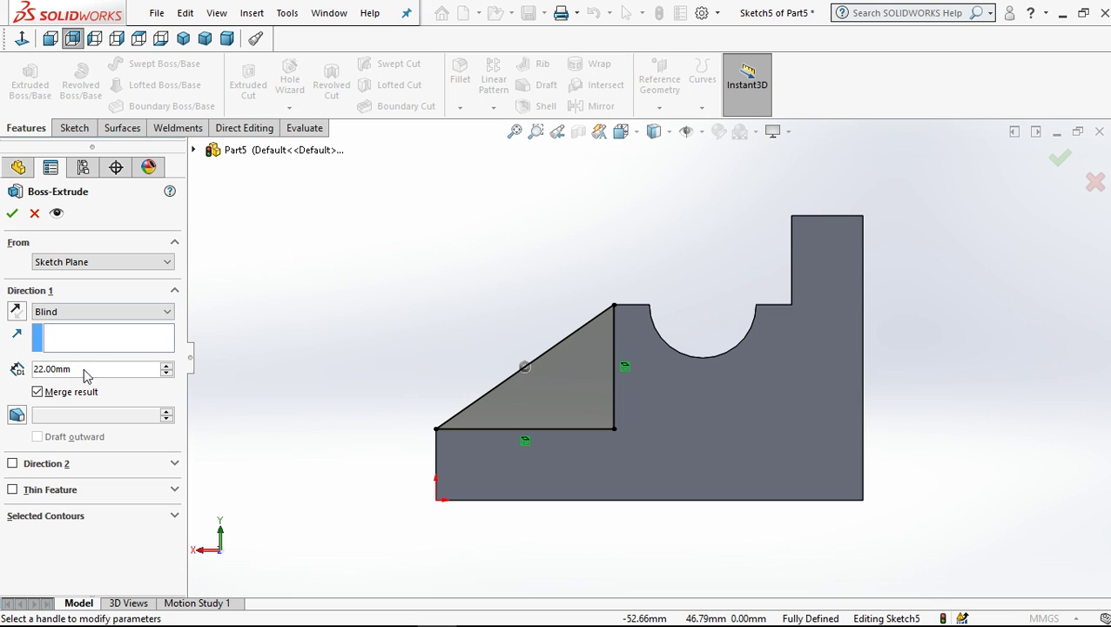
left_click(85, 369)
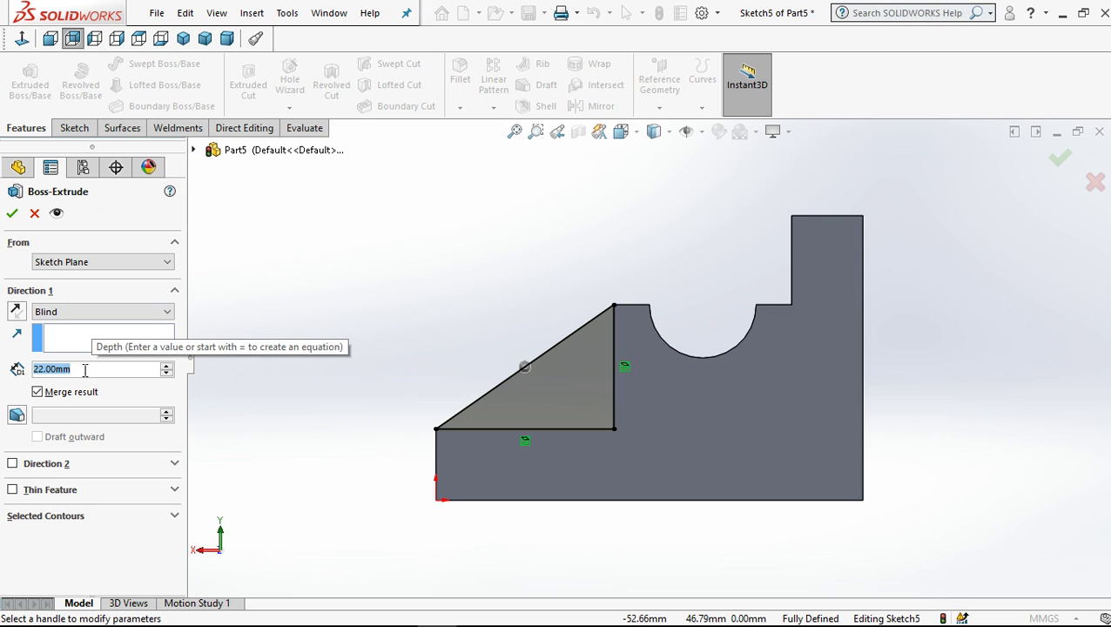
type("12")
key("Return")
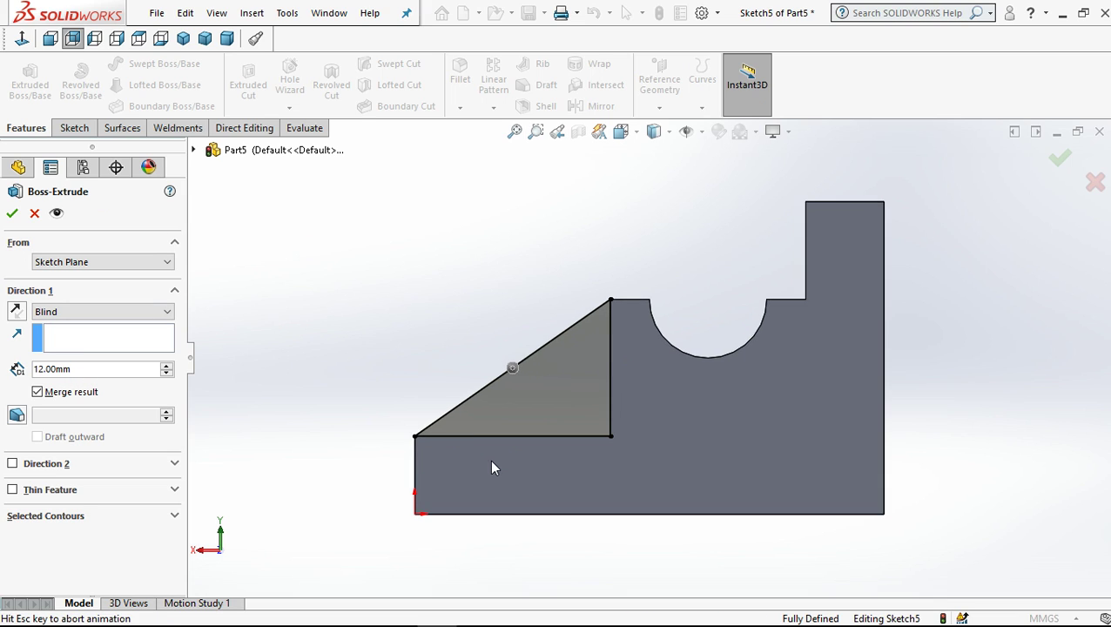
scroll(471, 432, "up", 2)
middle_click_drag(489, 430, 255, 422)
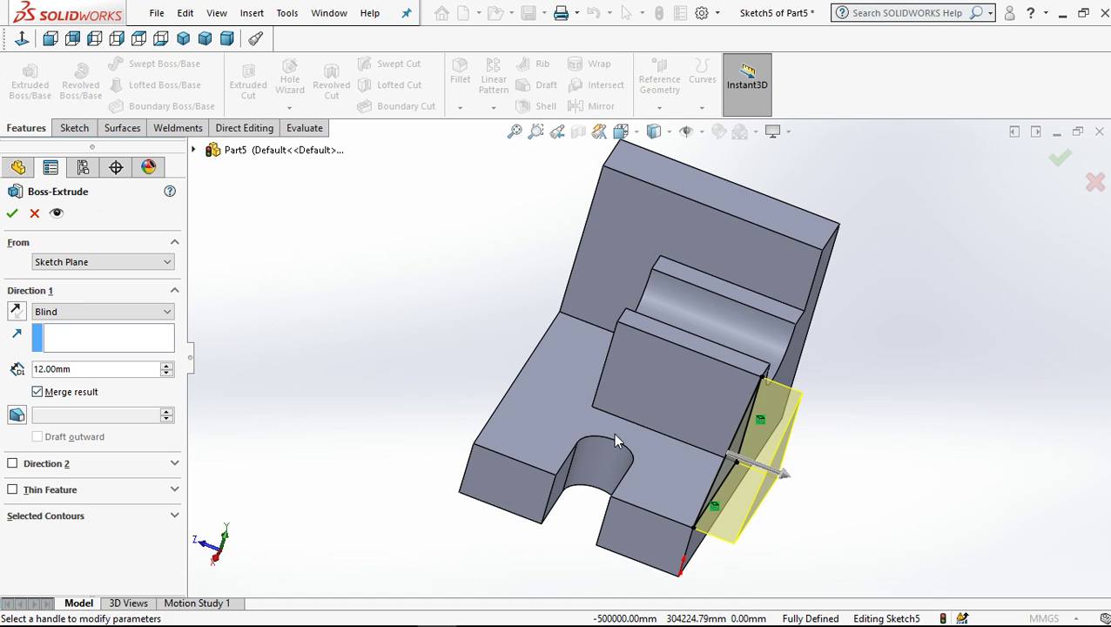
left_click(16, 311)
left_click(12, 214)
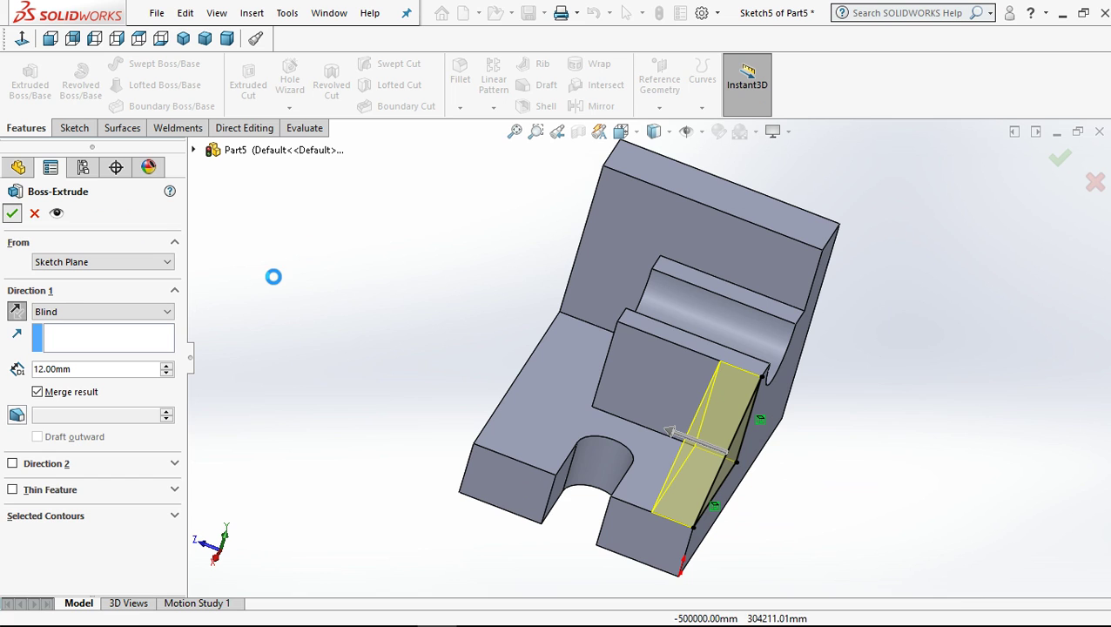
On the wall's outer face, sketch a closed triangle across the upper corner away from the origin, with a diagonal about 33 mm long
mouse_move(712, 407)
middle_mouse_down()
mouse_move(454, 416)
mouse_move(576, 366)
middle_mouse_up()
left_click(575, 366)
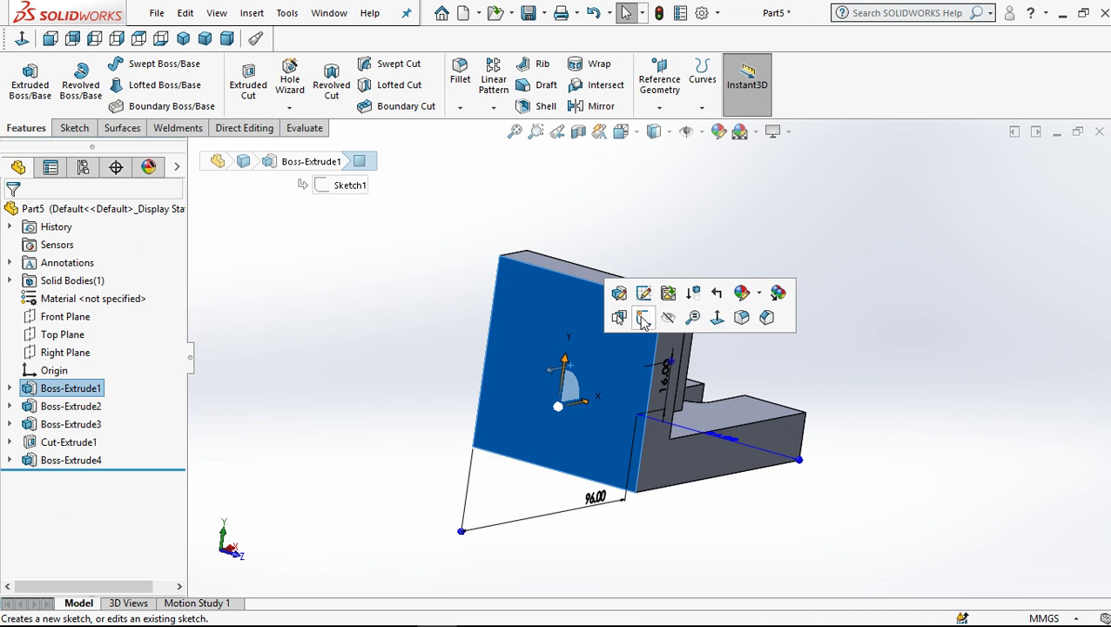
left_click(643, 317)
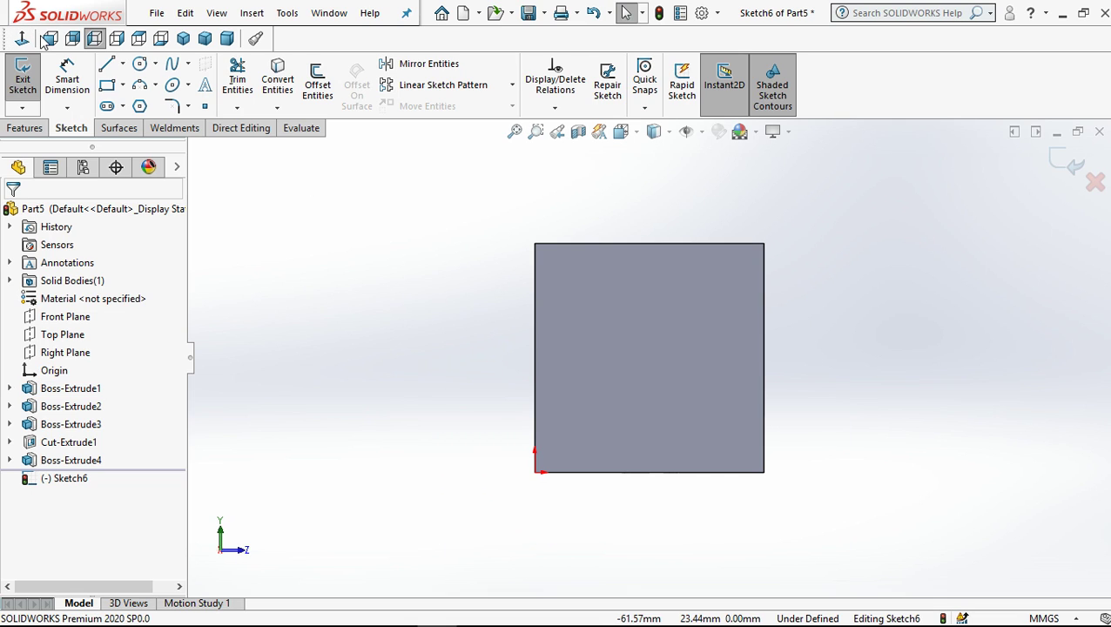
left_click(103, 67)
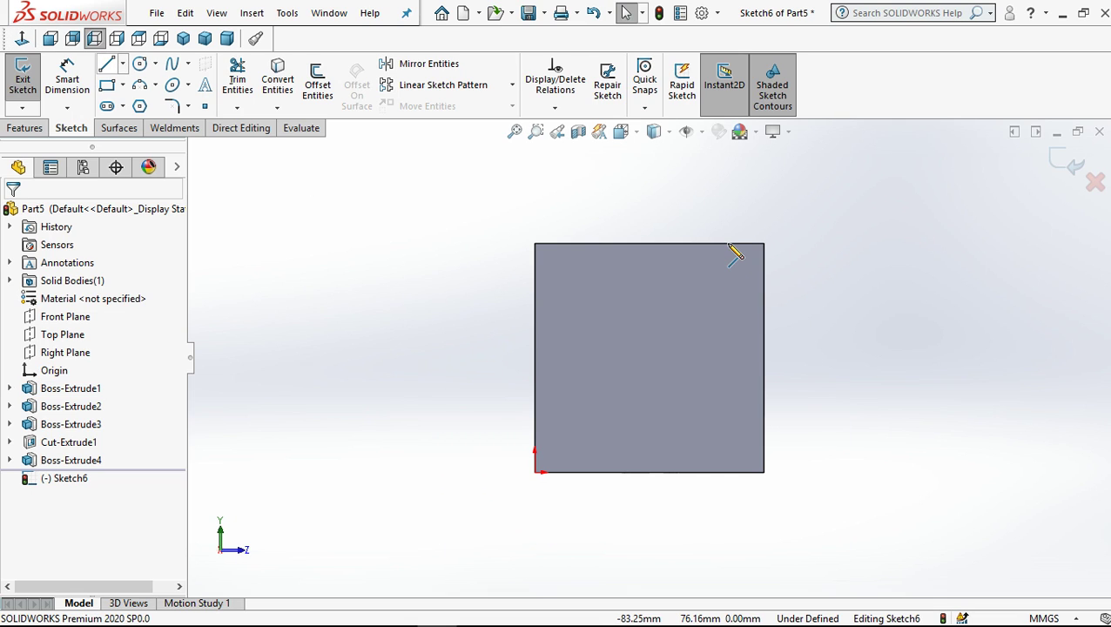
left_click(690, 244)
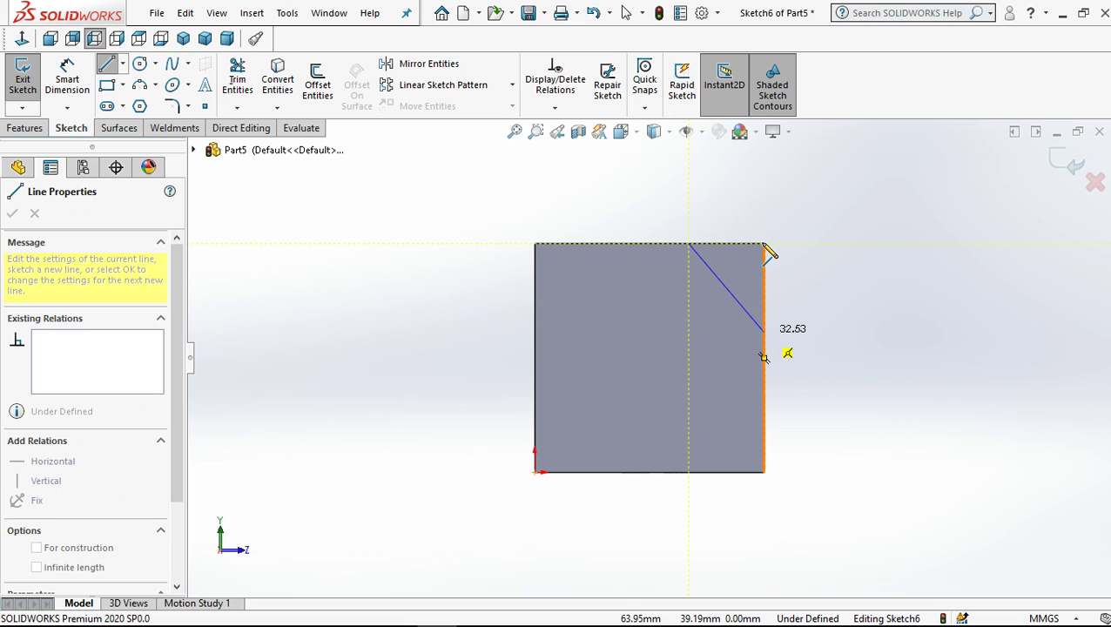
left_click(764, 332)
left_click(690, 244)
left_click(626, 14)
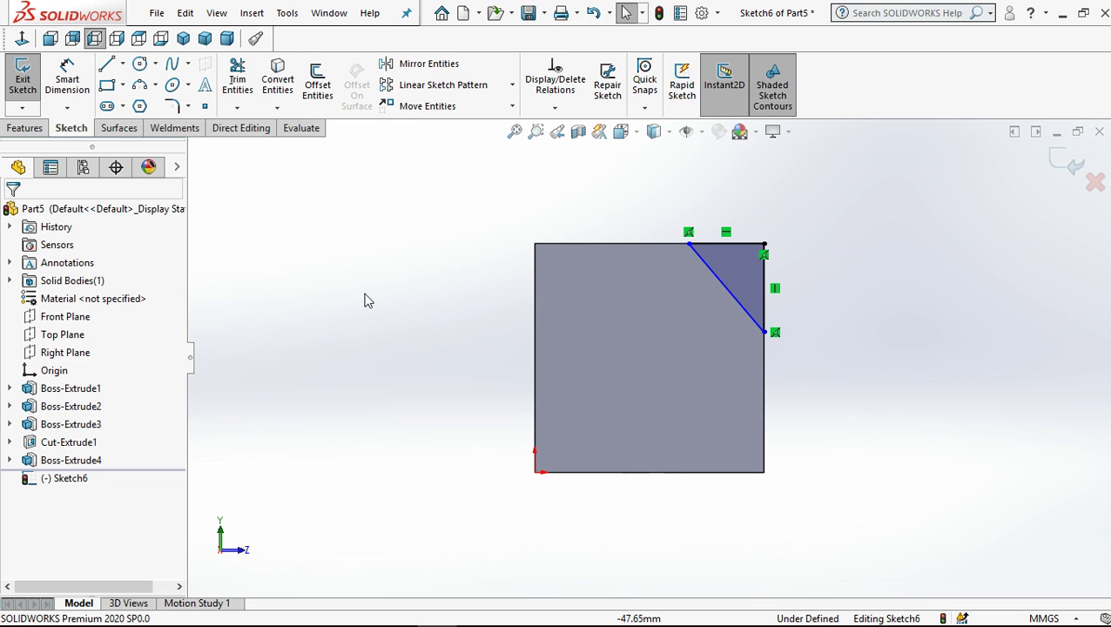
Dimension the vertical distance from the wall's lower corner to the triangle's lower vertex and set it to 34 mm
left_click(67, 82)
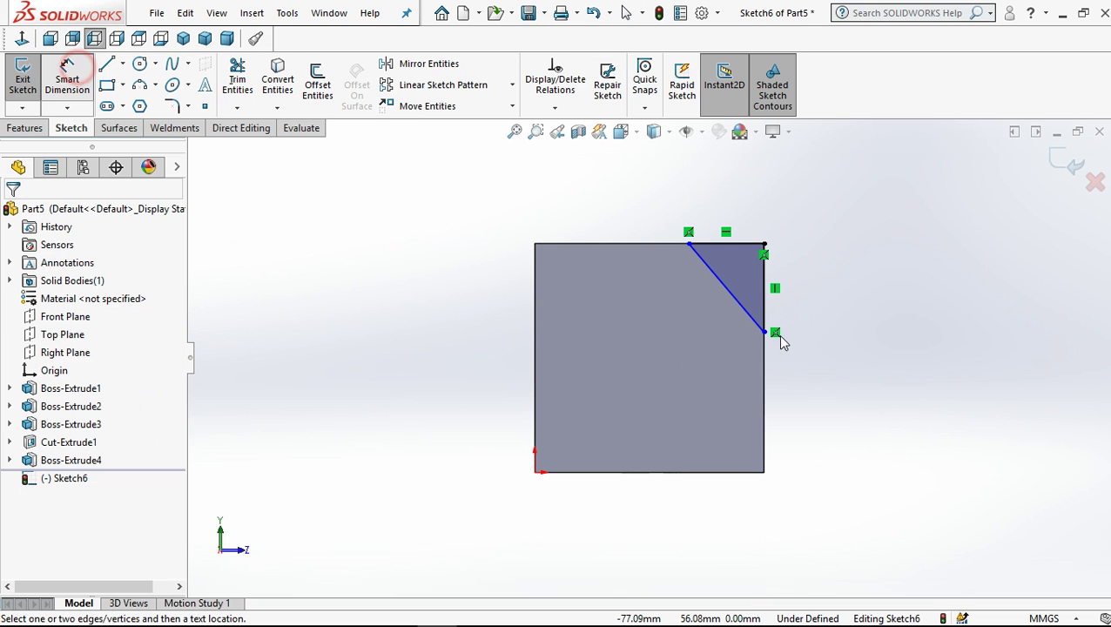
left_click(767, 334)
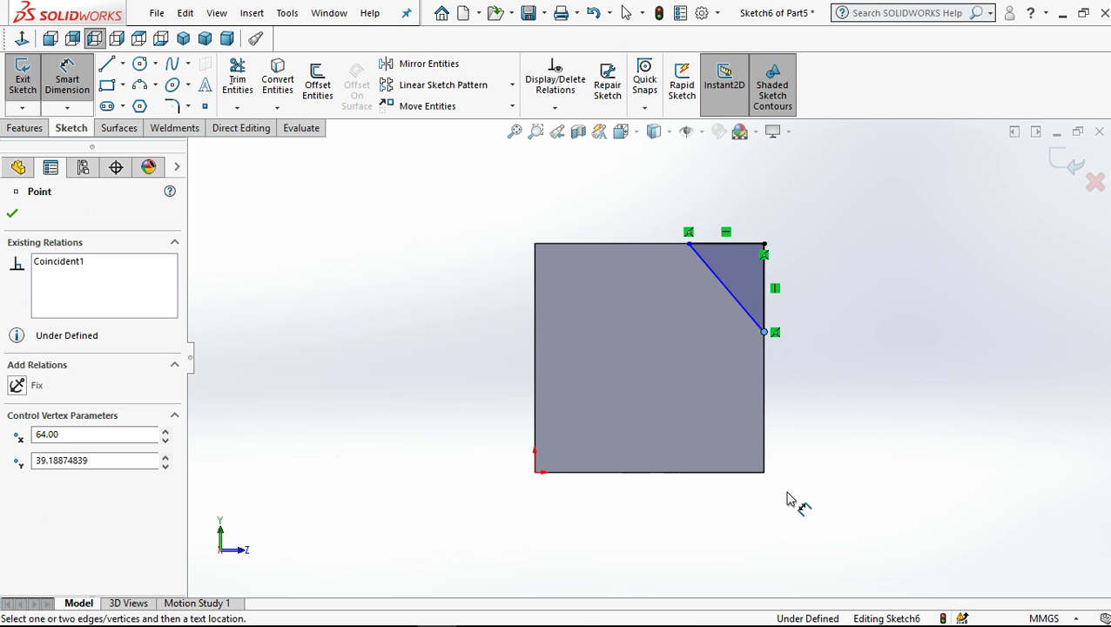
left_click(763, 472)
left_click(817, 416)
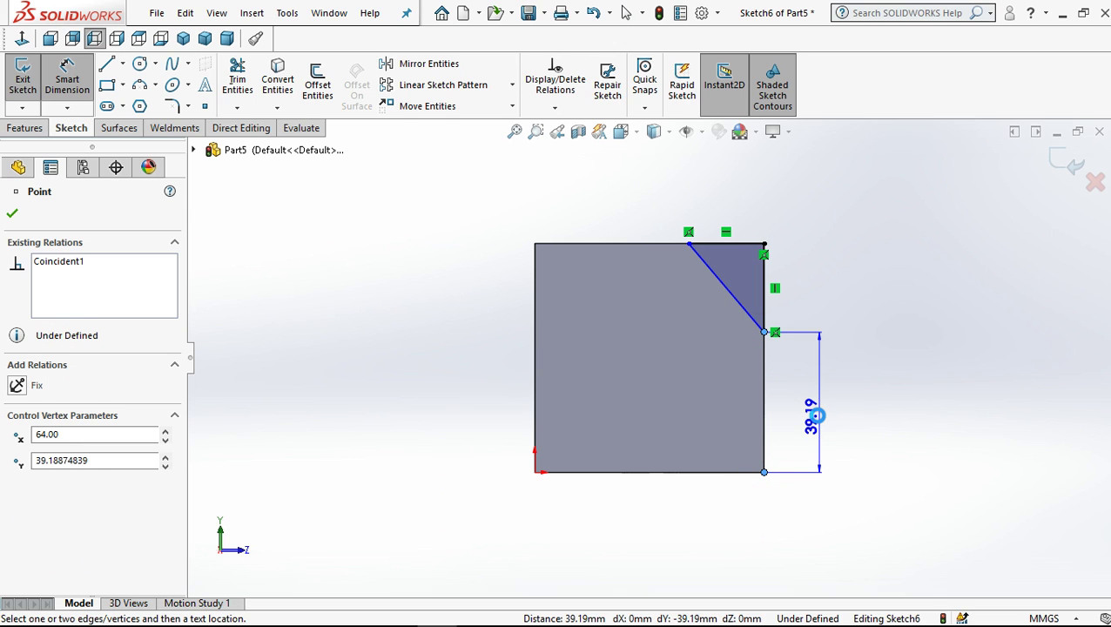
type("34")
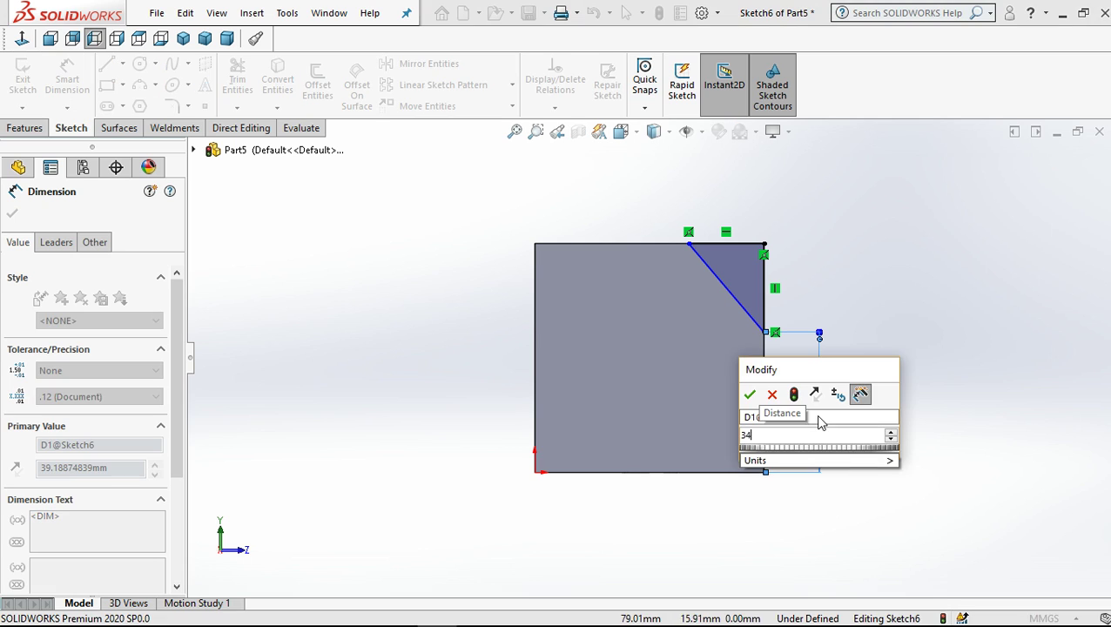
key("Escape")
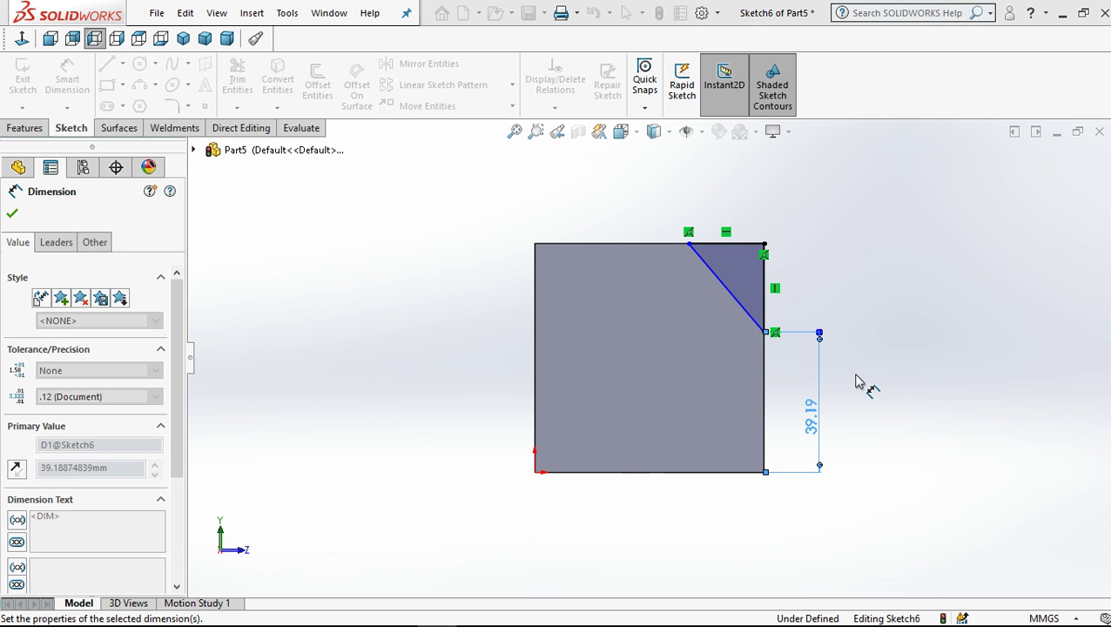
left_click(856, 376)
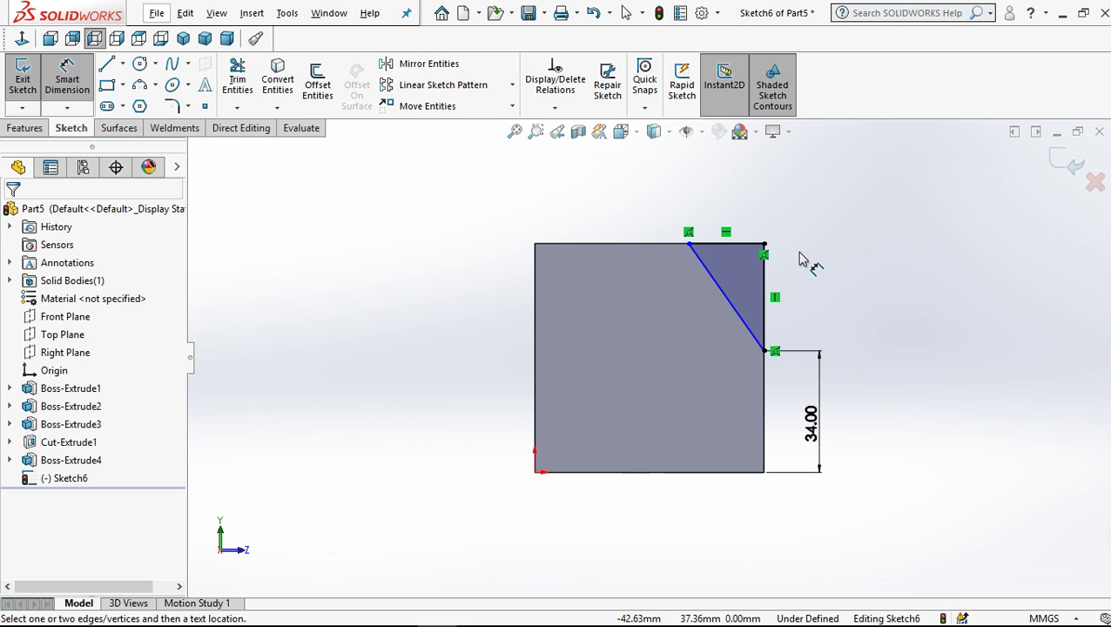
Dimension the triangle's horizontal side along the wall's top edge and set it to 20 mm
left_click(755, 244)
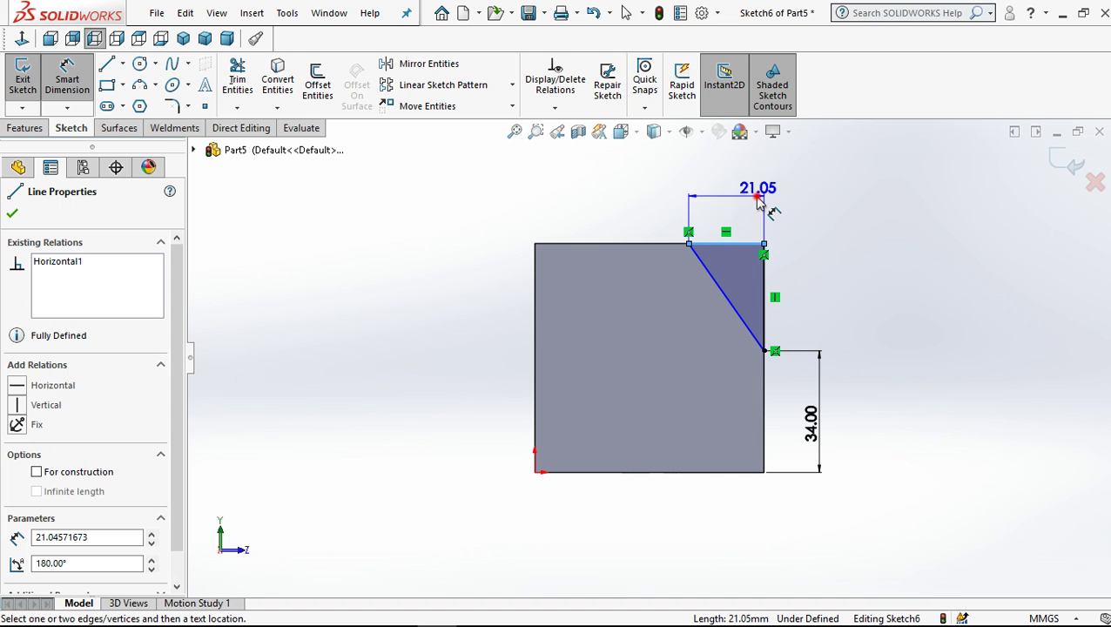
left_click(760, 202)
left_click(759, 202)
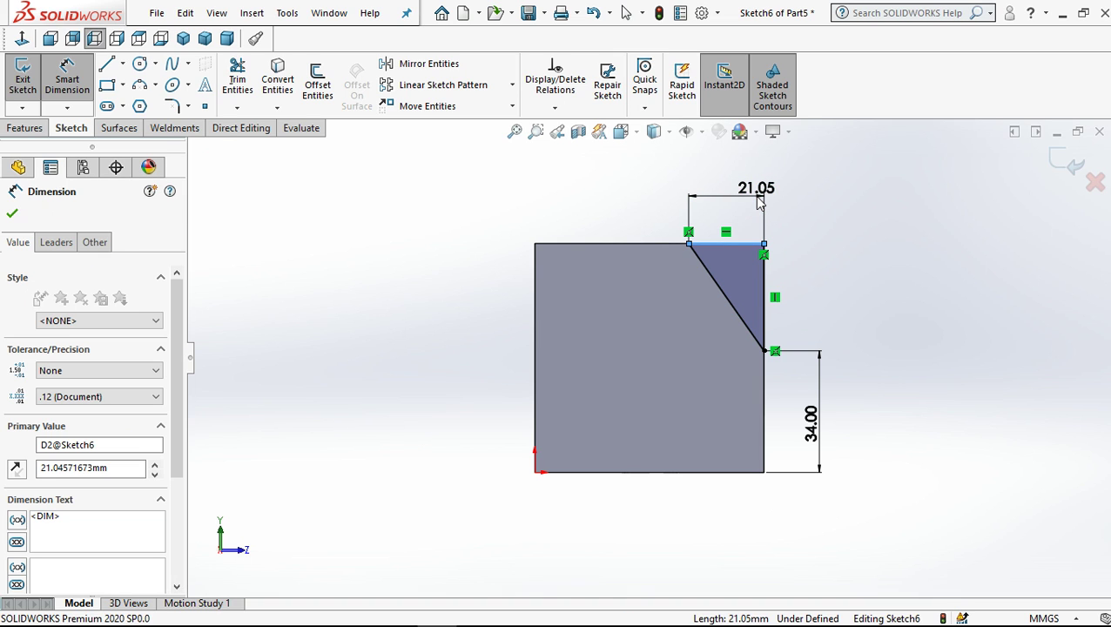
key("Return")
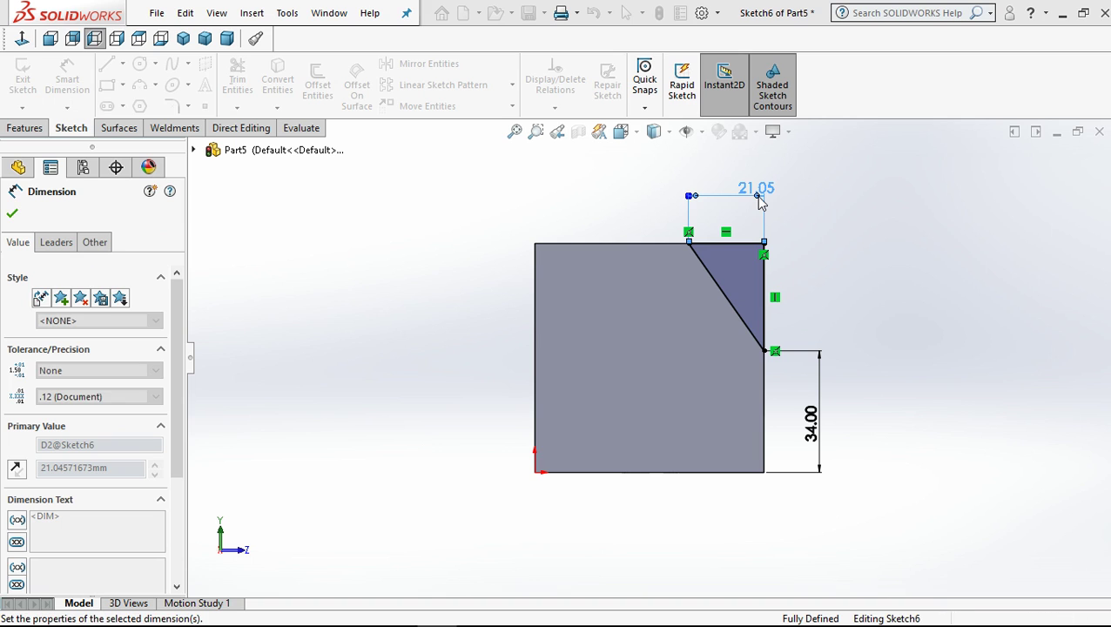
type("20")
key("Return")
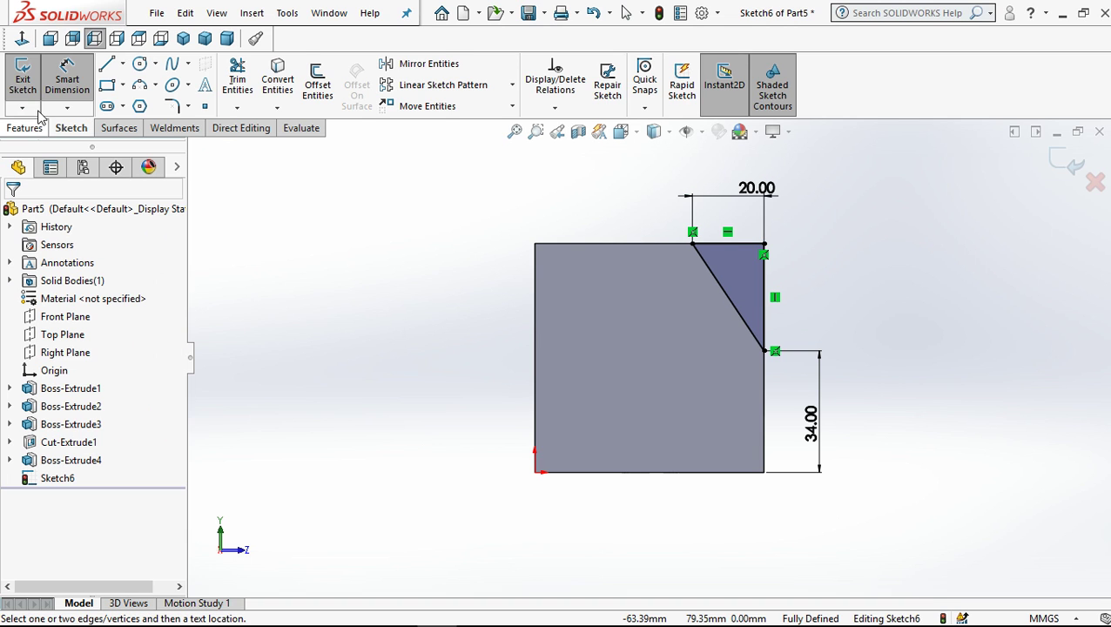
Cut the triangular corner profile through the wall with an Extruded Cut set to Through All
left_click(38, 129)
left_click(250, 88)
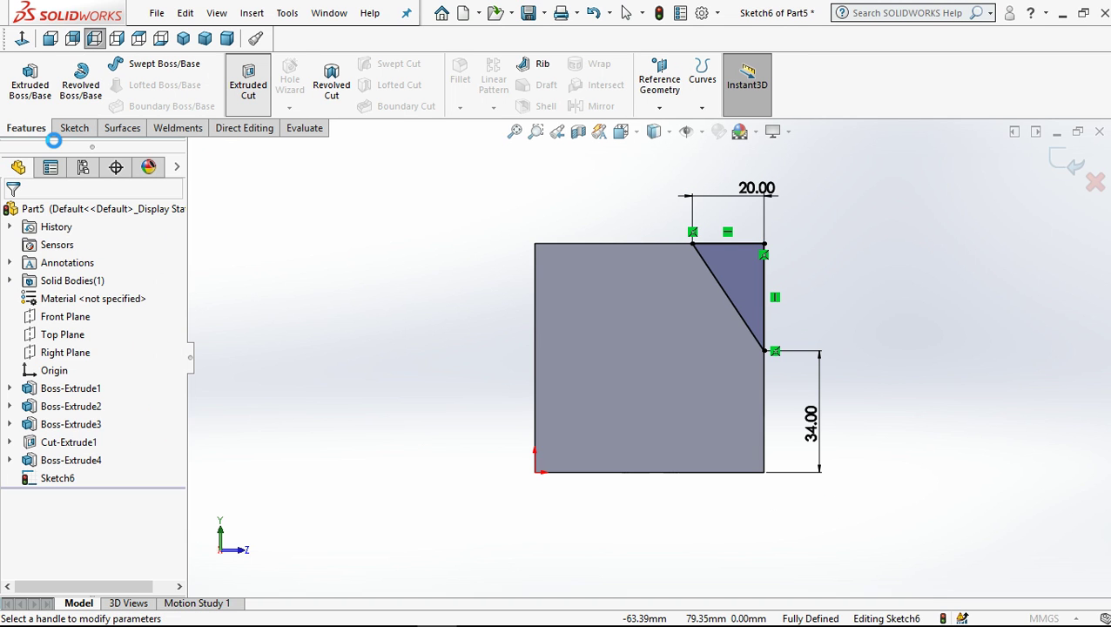
left_click(74, 311)
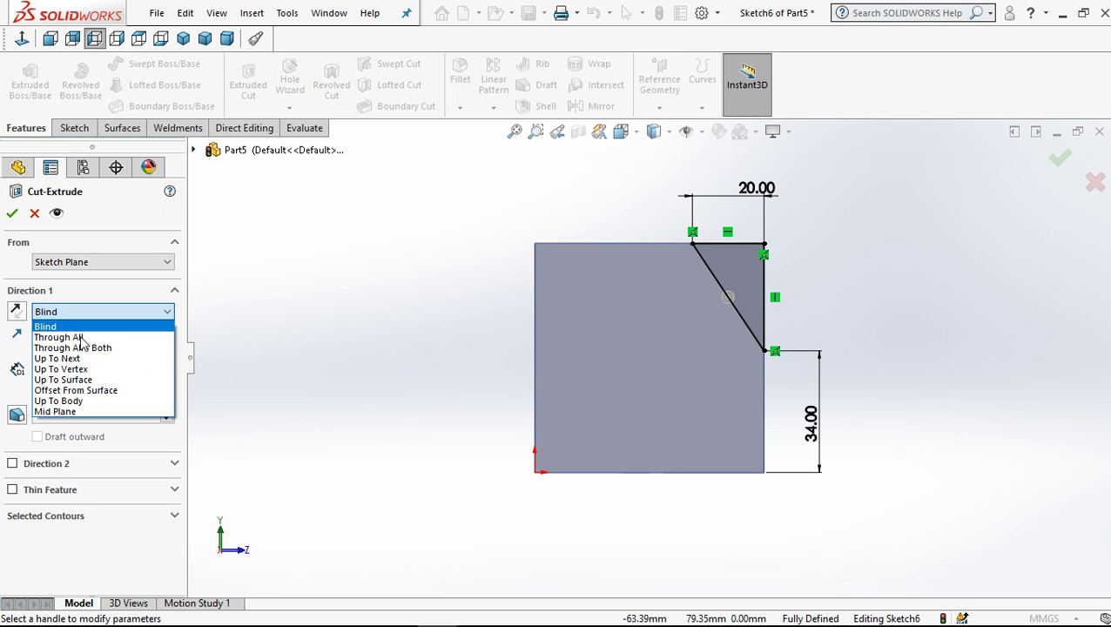
left_click(13, 211)
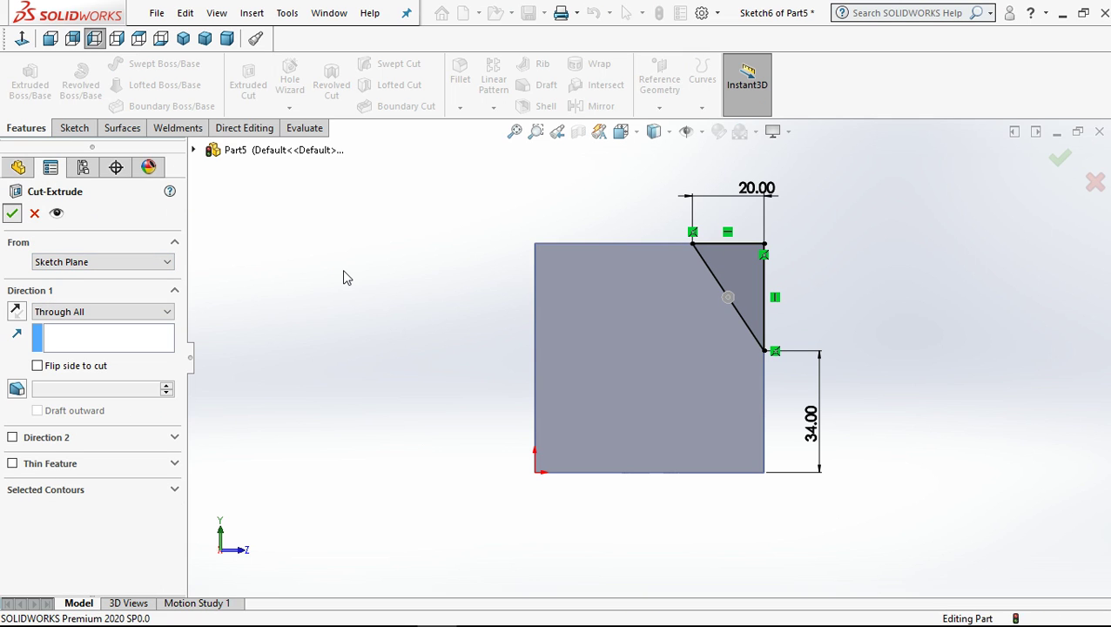
Change the display style of the finished bracket to shaded without edge lines
middle_click_drag(694, 372, 628, 399)
middle_click_drag(628, 349, 671, 287)
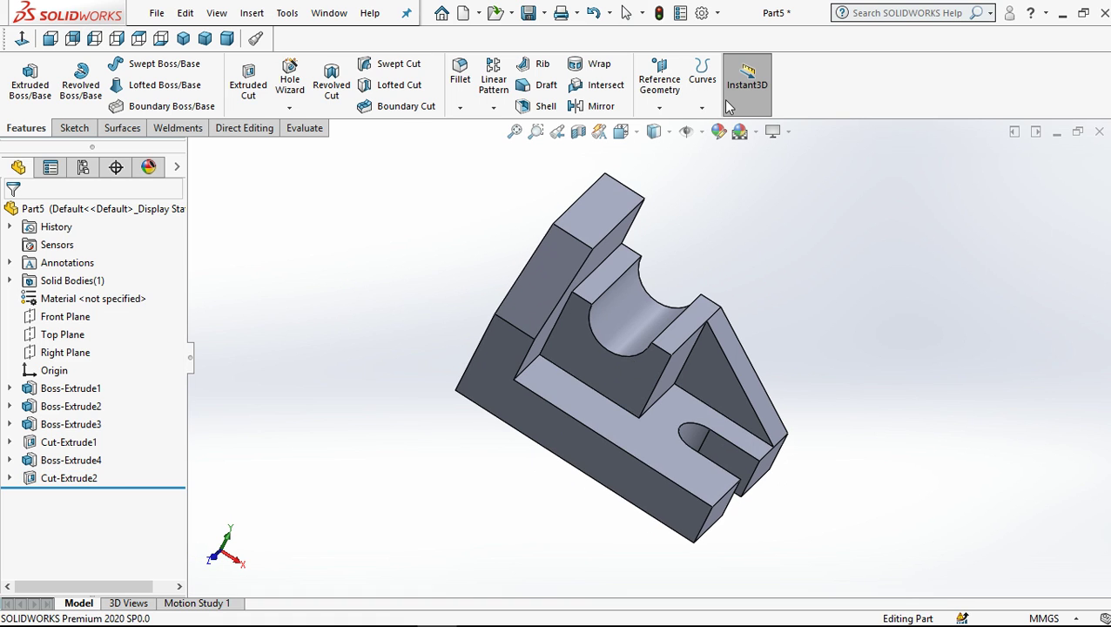
left_click(654, 132)
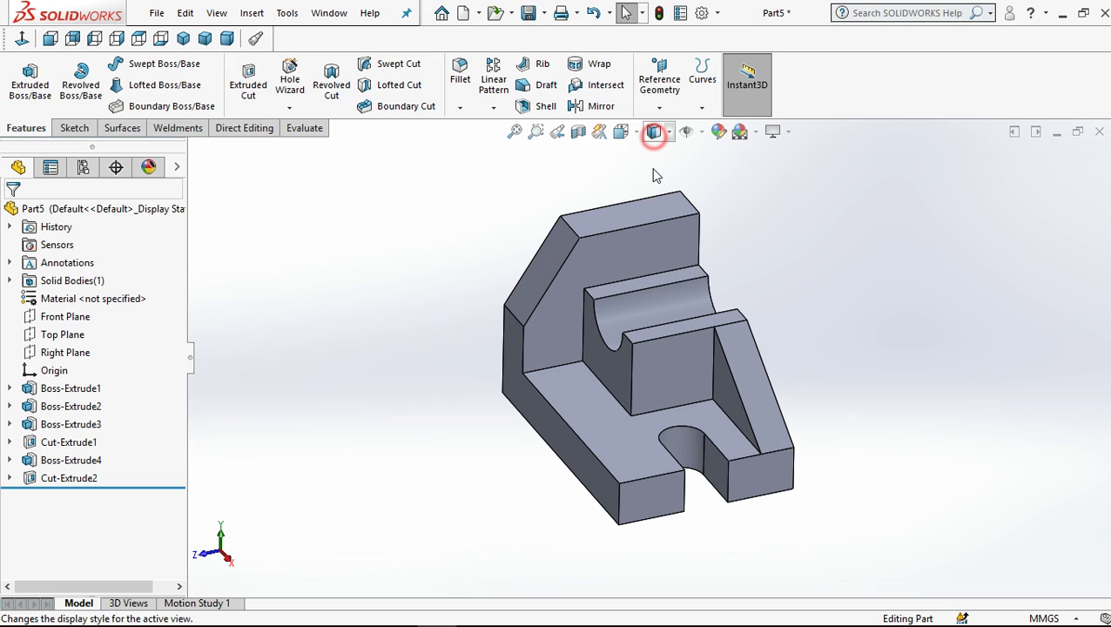
left_click(655, 178)
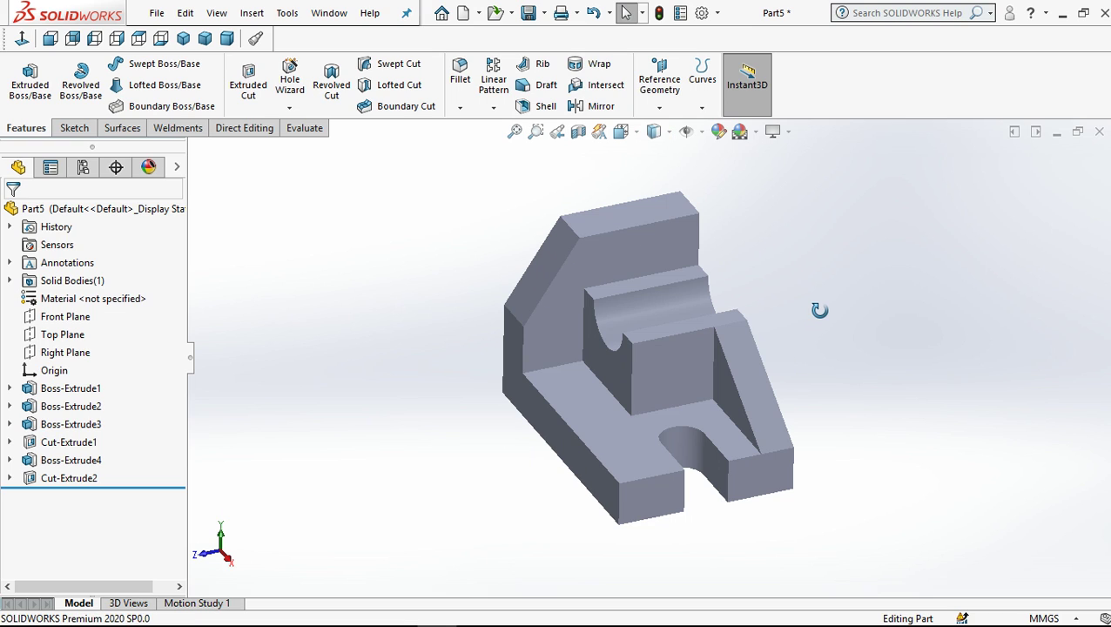